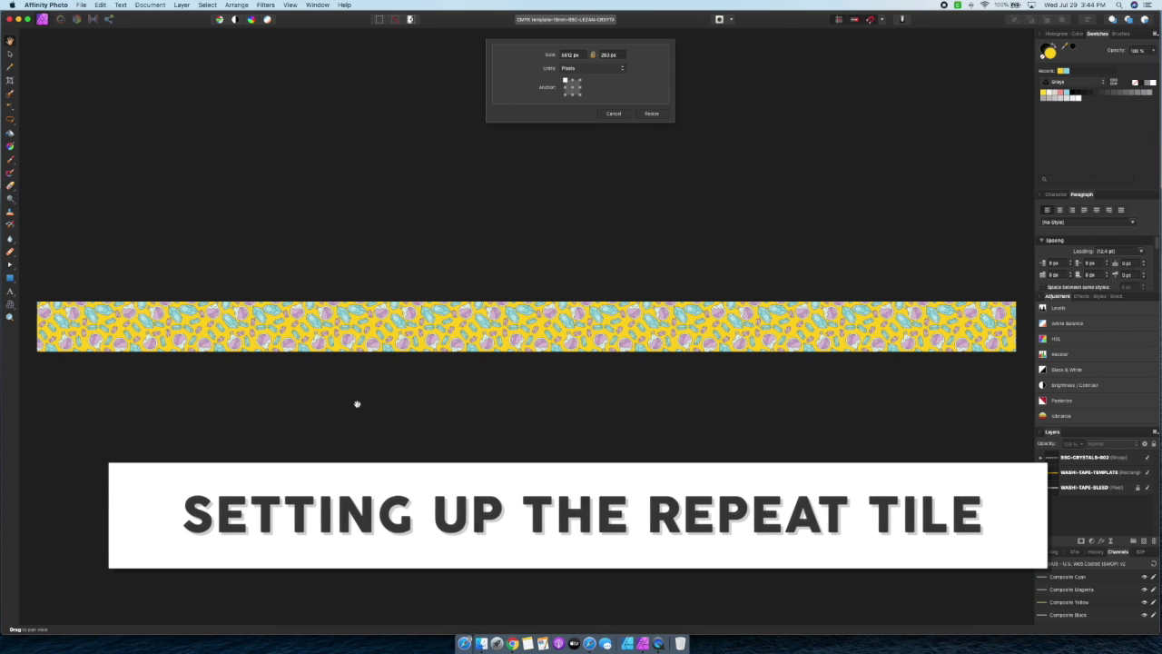
Close the resize settings and start a new document with a page 2 in wide and 2 in high
left_click(615, 115)
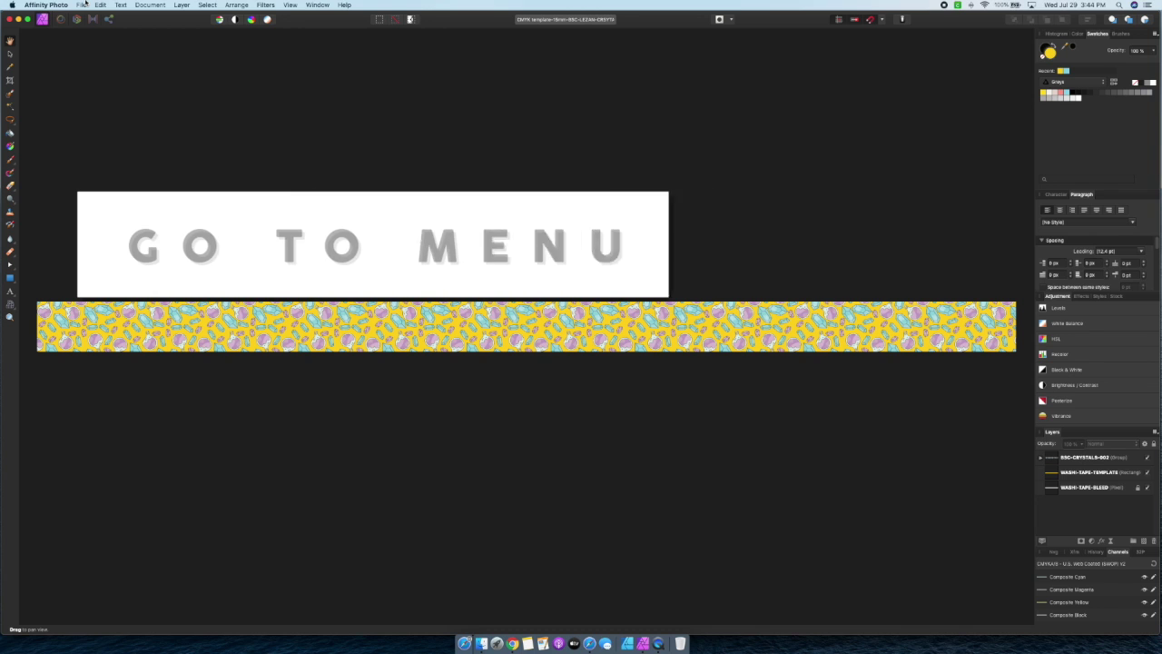
left_click(82, 5)
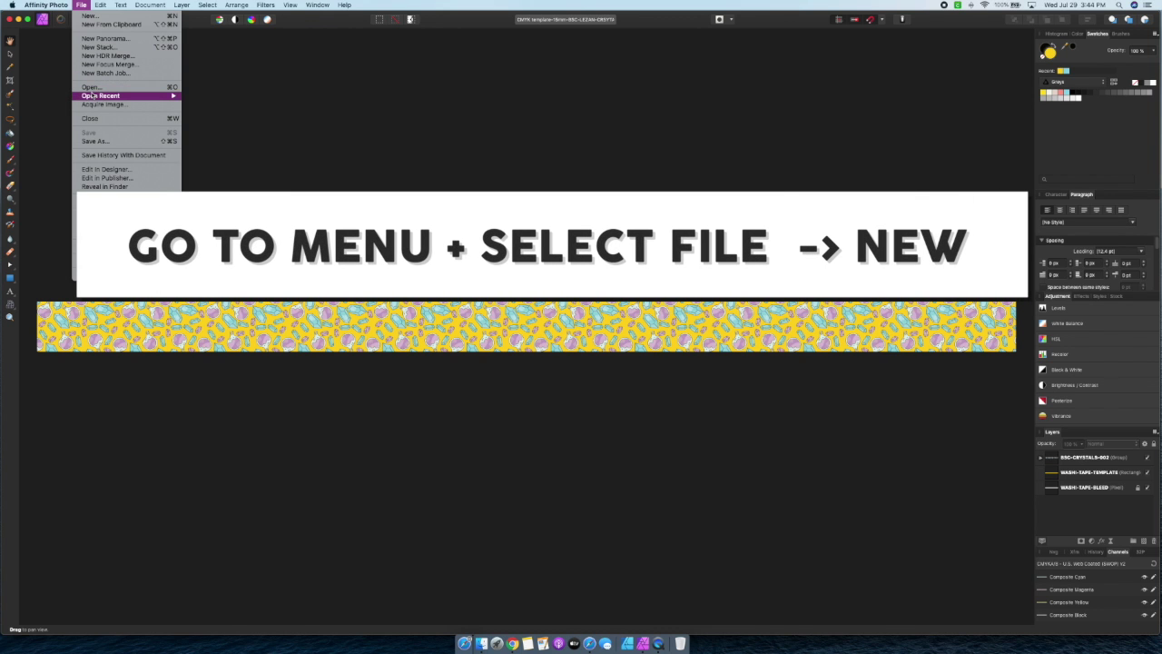
mouse_move(92, 95)
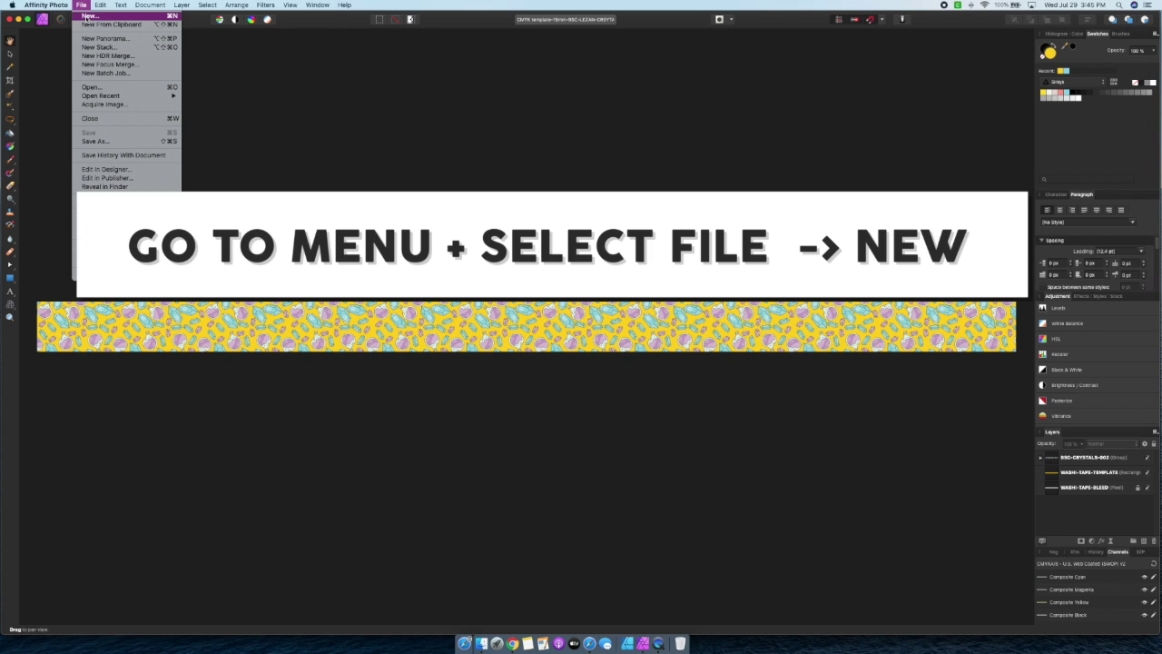
left_click(87, 15)
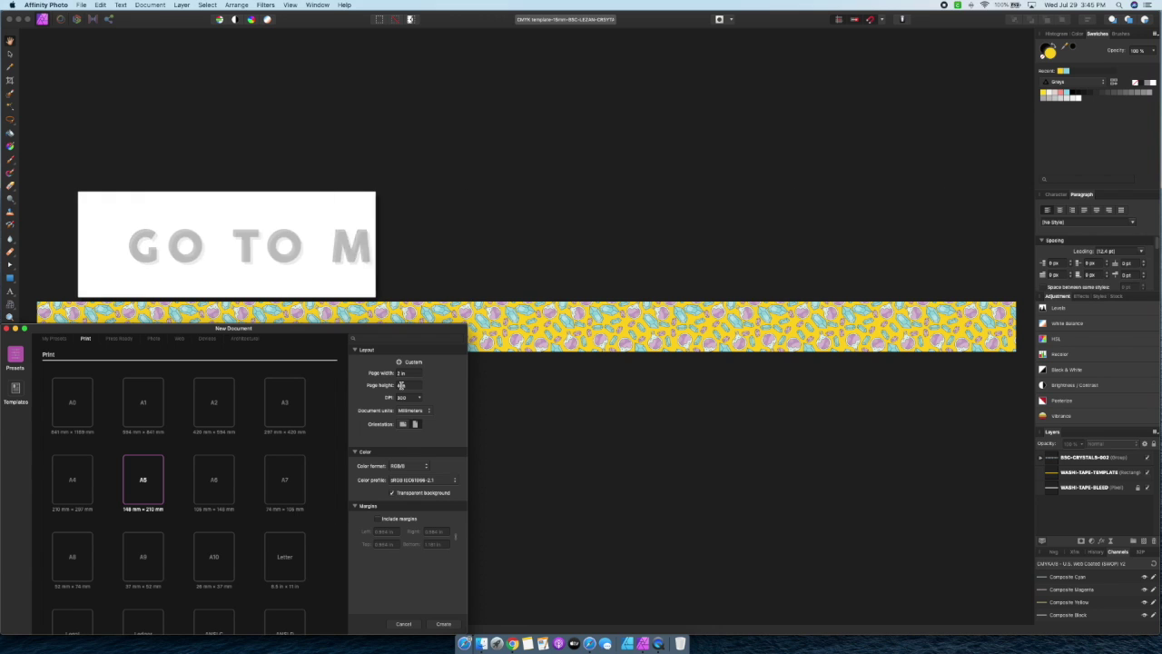
left_click(401, 387)
type("2 in")
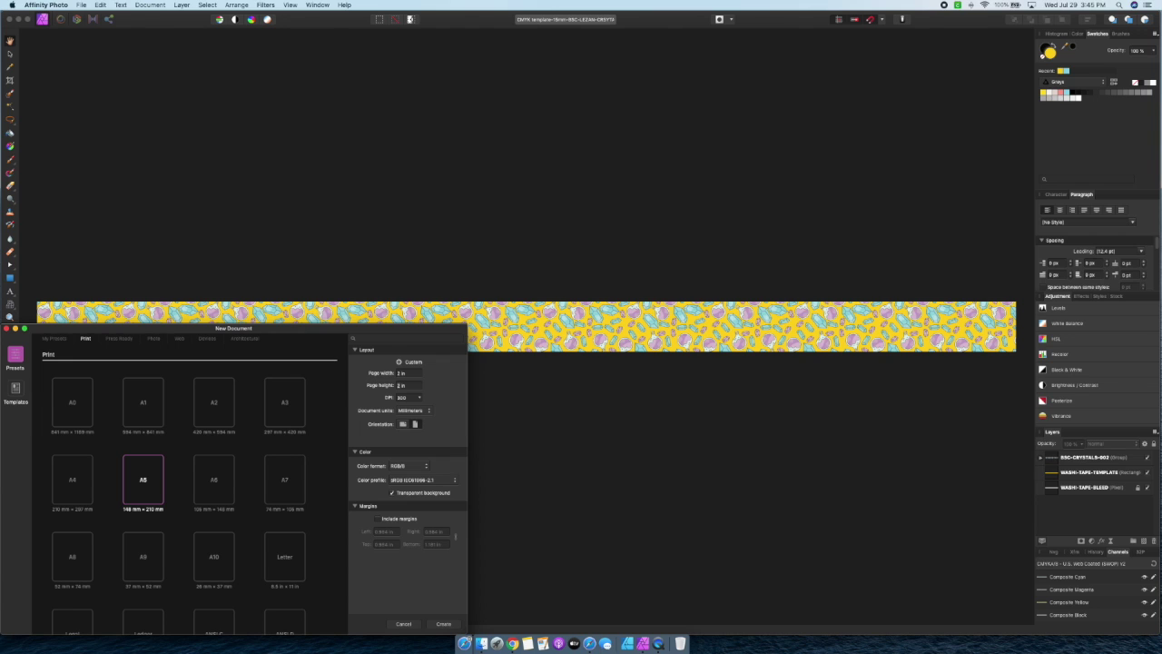
Create the document with the CMYK/8 color format and the Generic CMYK Profile, and dismiss the app request notification
left_click(408, 466)
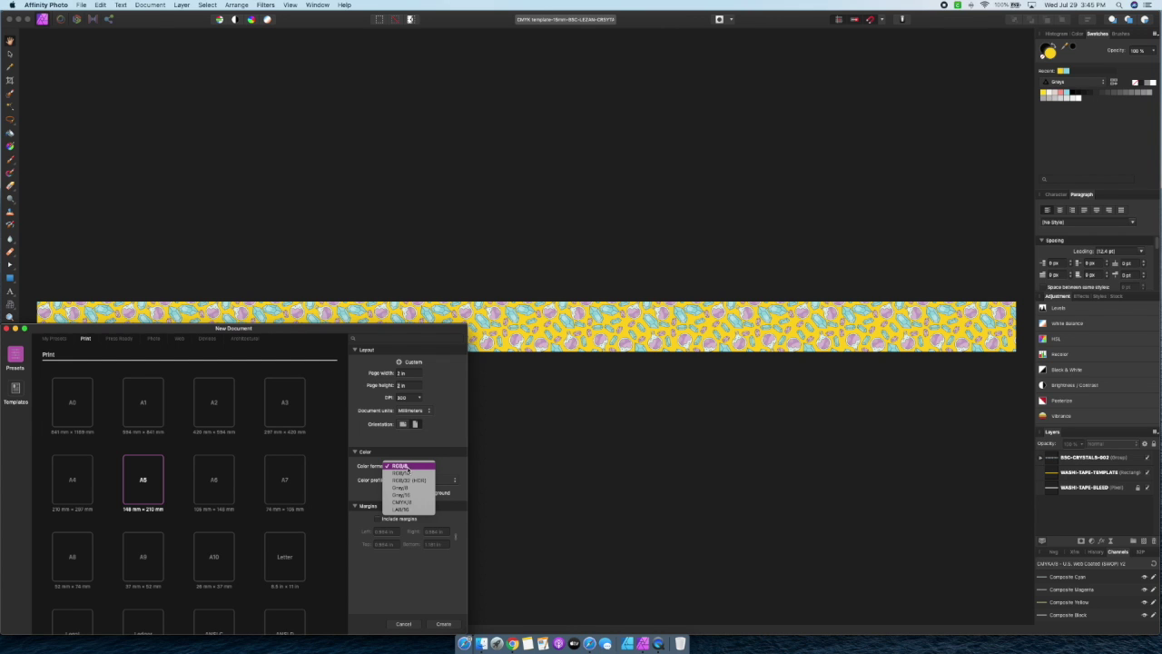
left_click(405, 503)
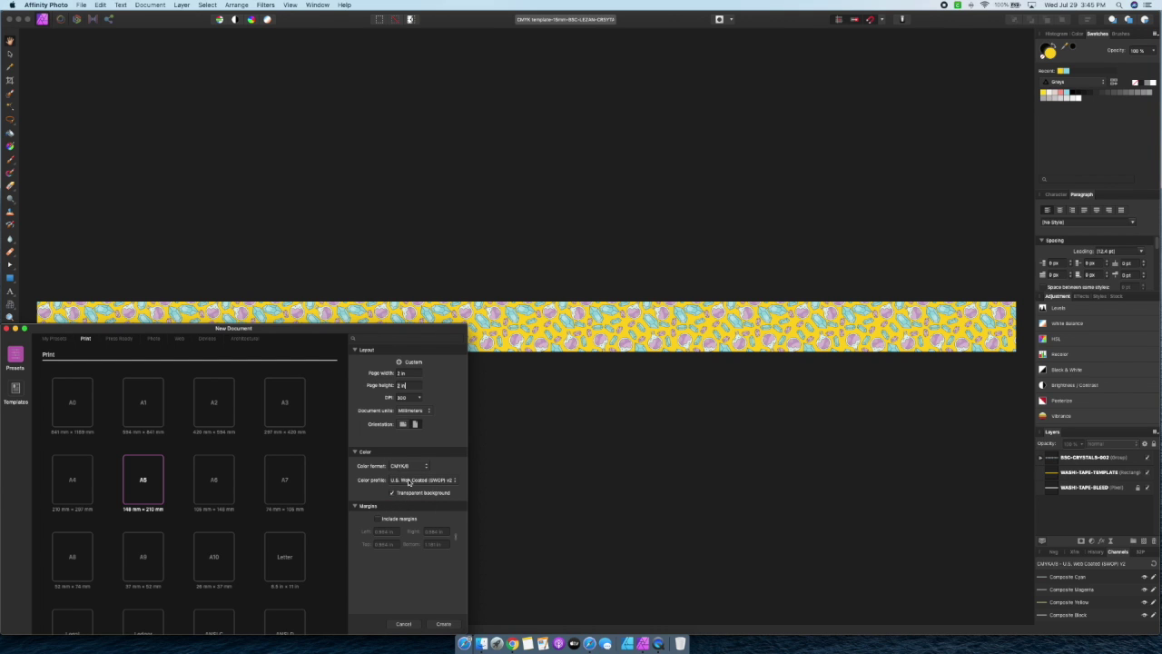
left_click(433, 484)
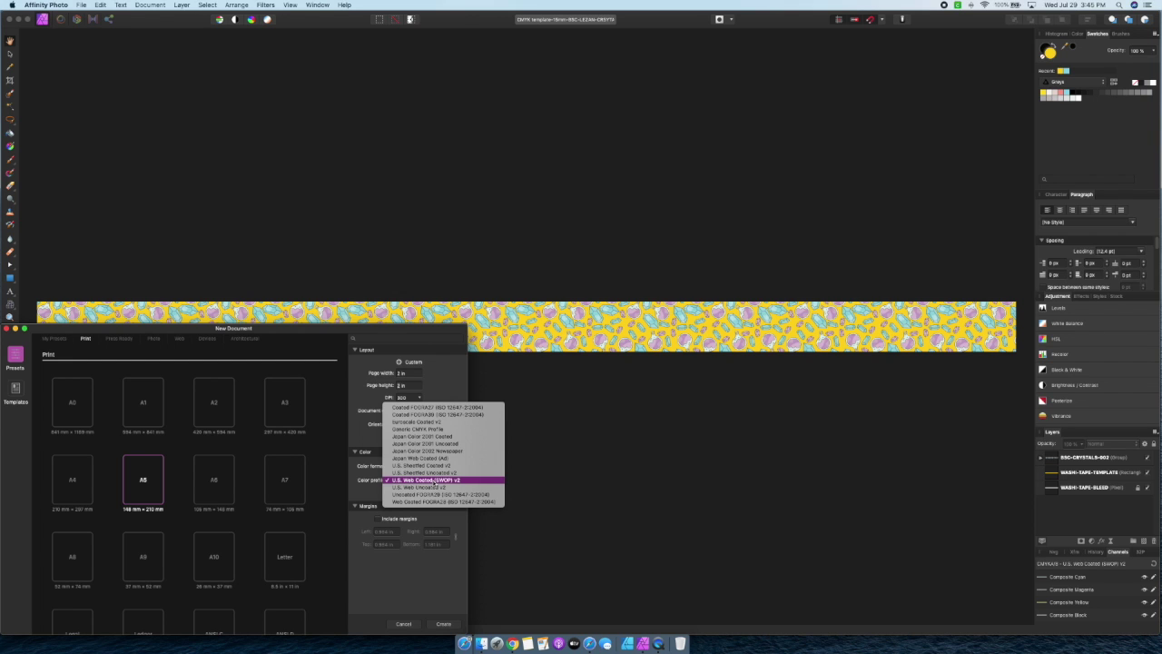
left_click(427, 431)
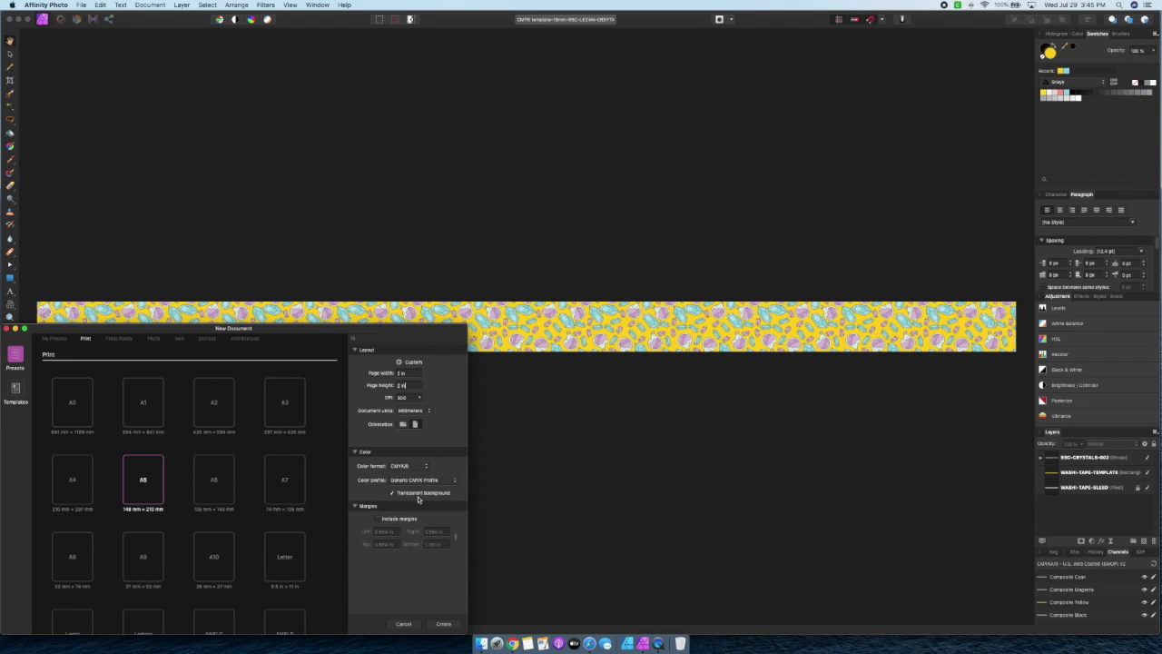
left_click(443, 625)
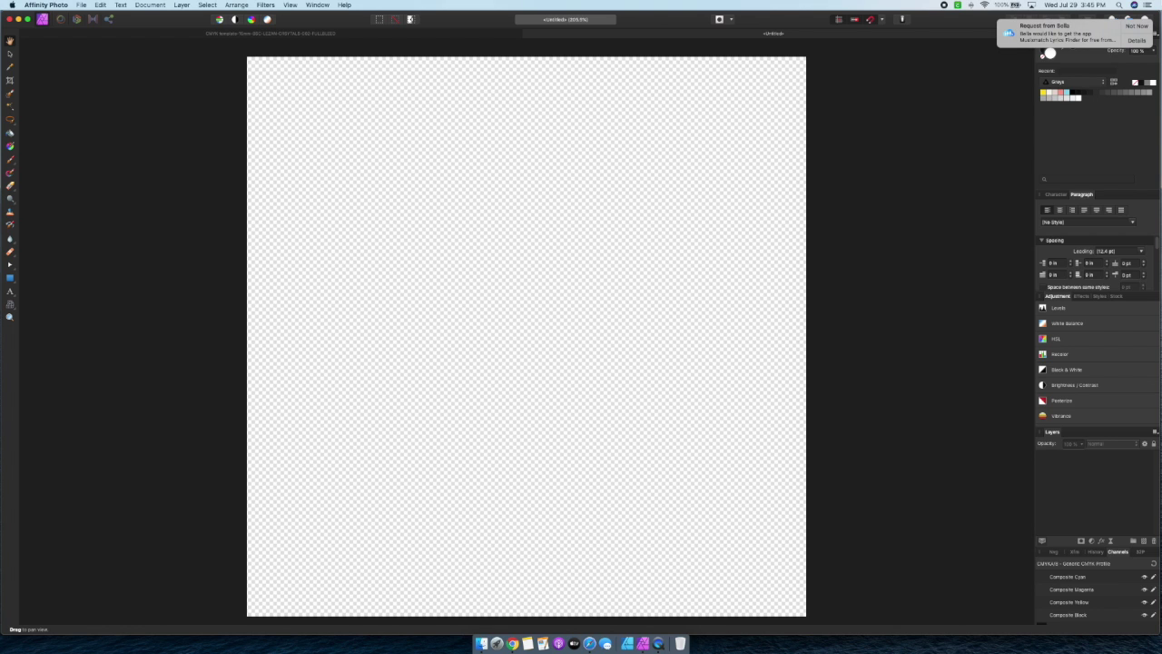
left_click(1129, 29)
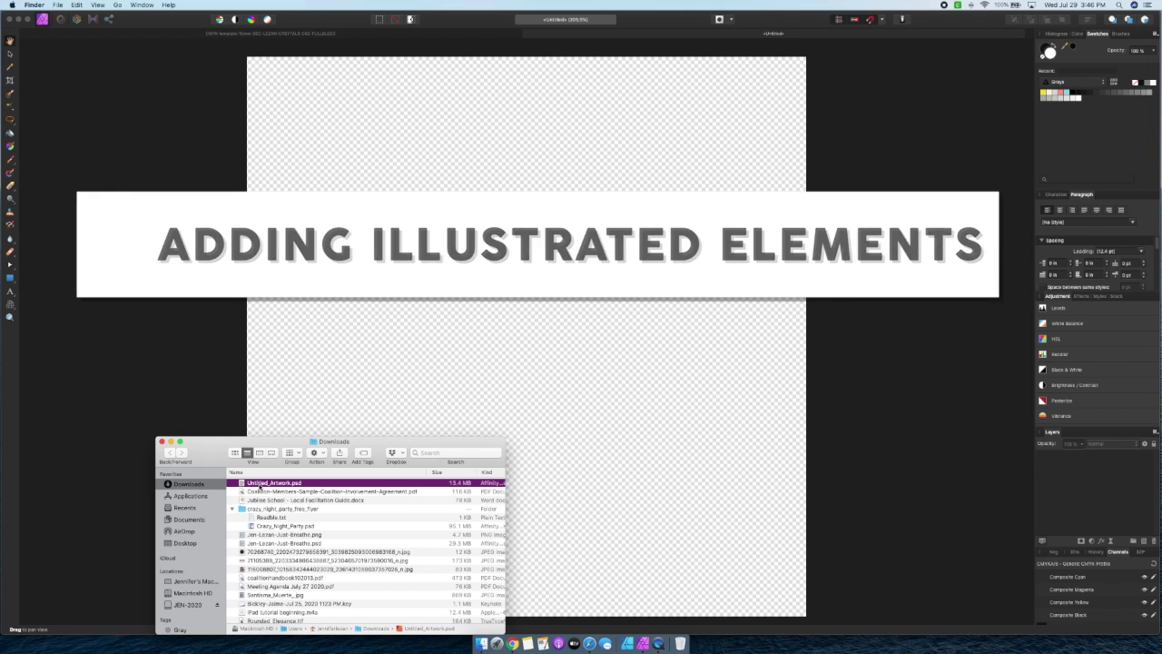
Open Untitled_Artwork.psd from the Downloads folder in Affinity Photo
right_click(259, 488)
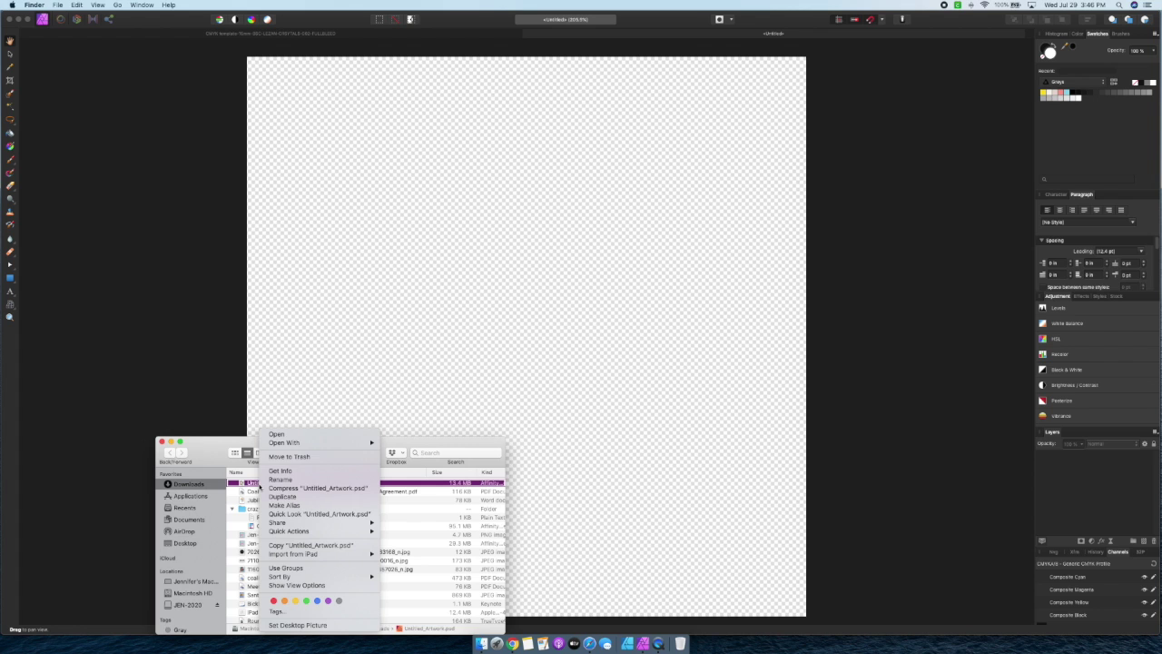
mouse_move(299, 444)
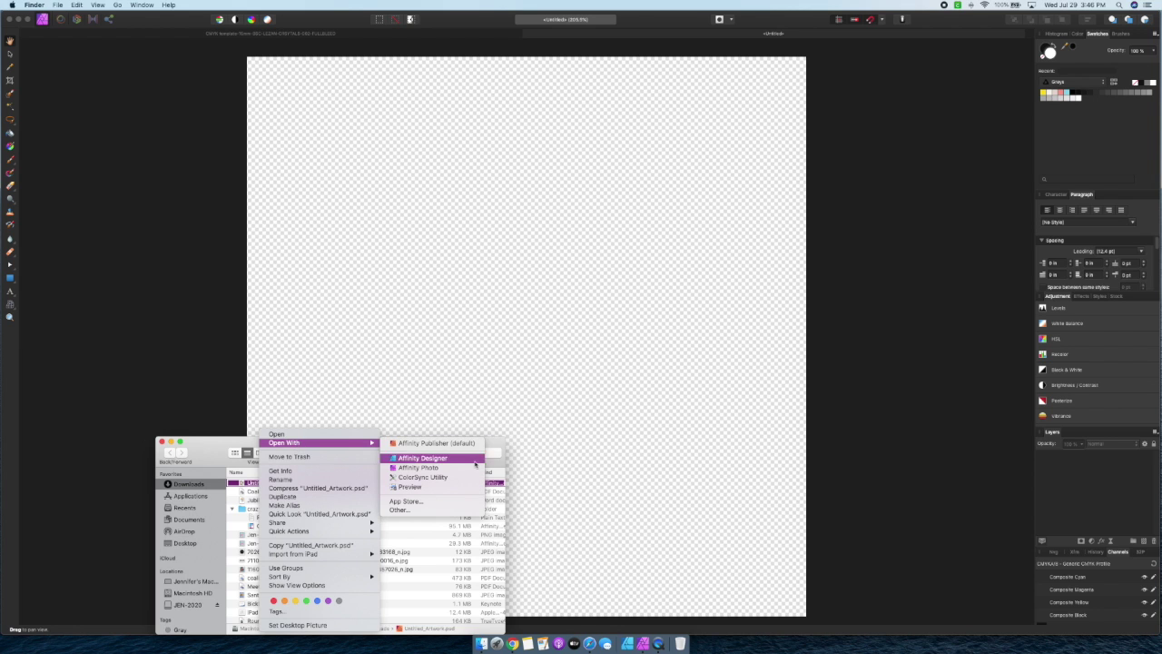
left_click(471, 468)
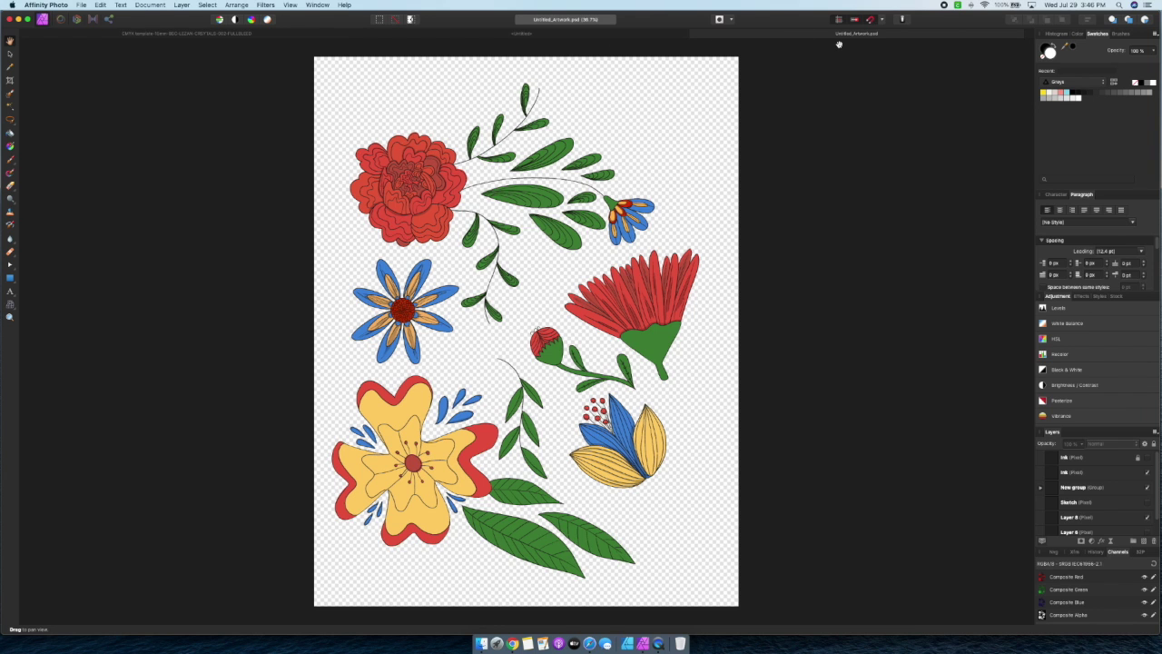
Duplicate the New group layer group below the visible Ink layer and rename the upper copy Color
left_click(10, 119)
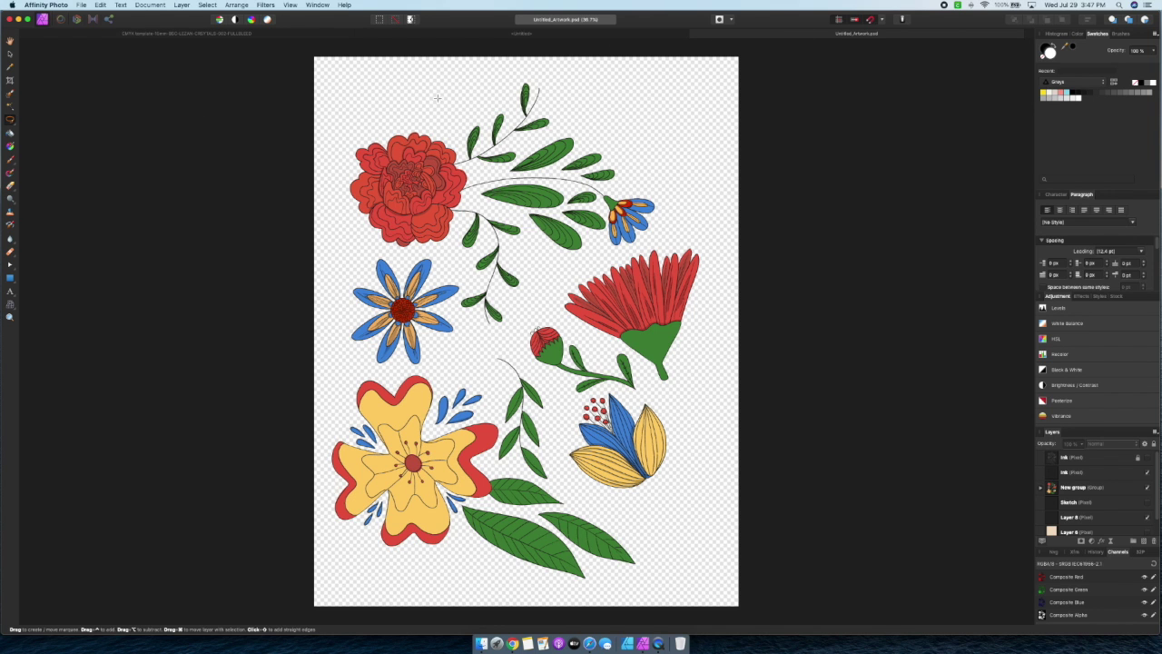
left_click(1110, 475)
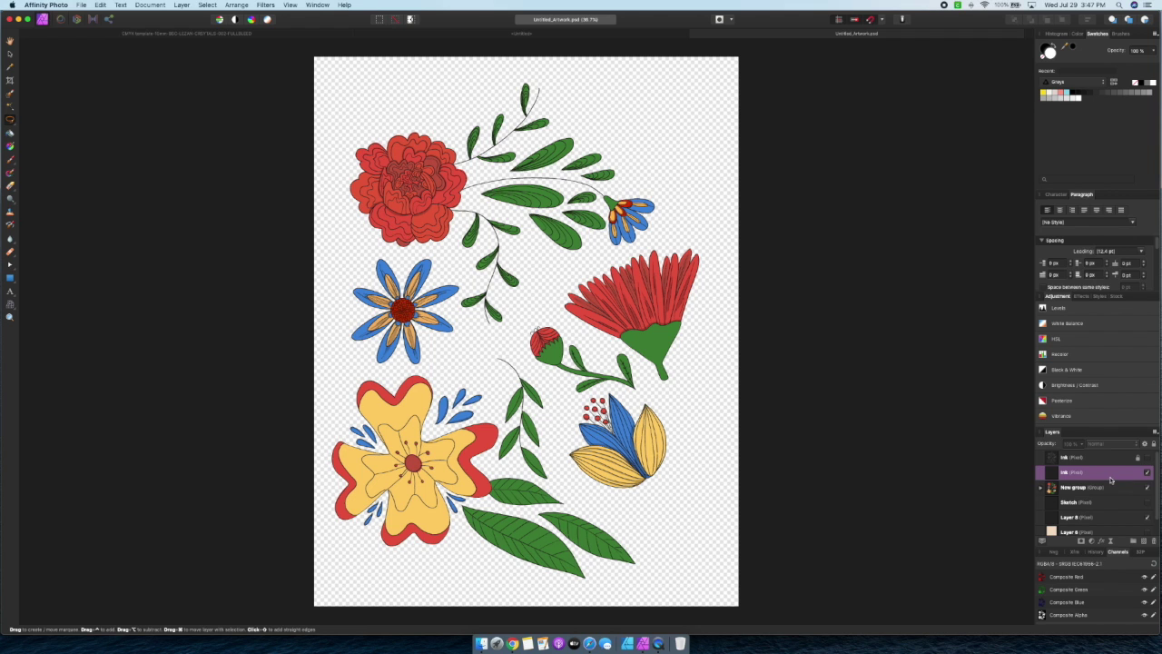
left_click(1085, 491, "shift")
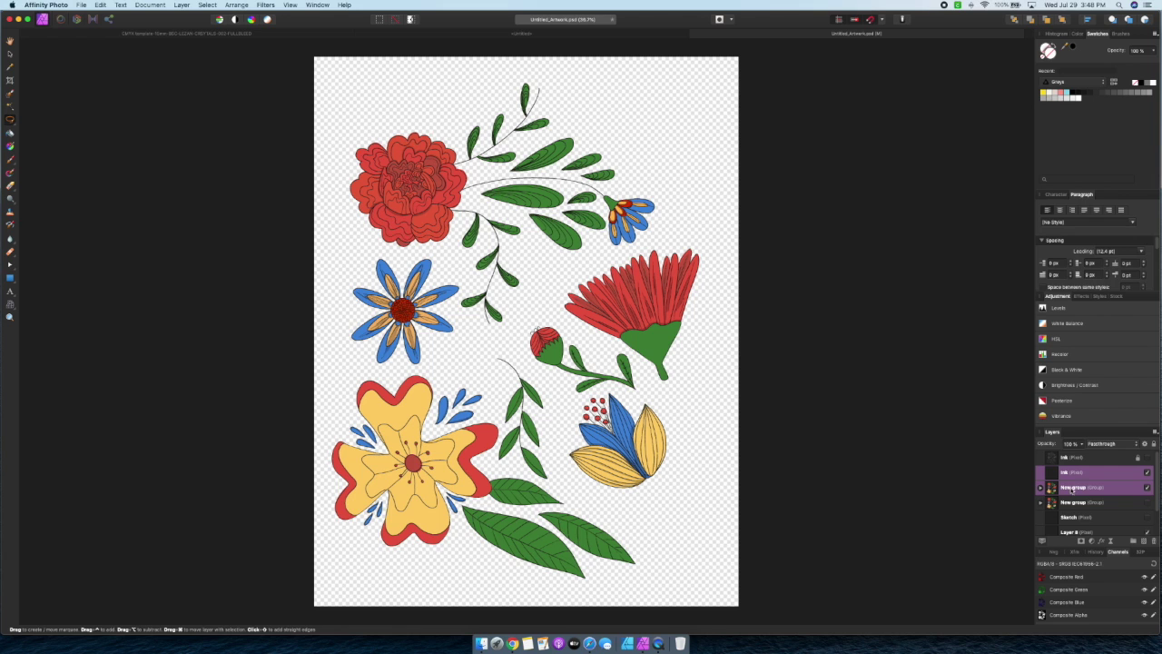
double_click(1073, 487)
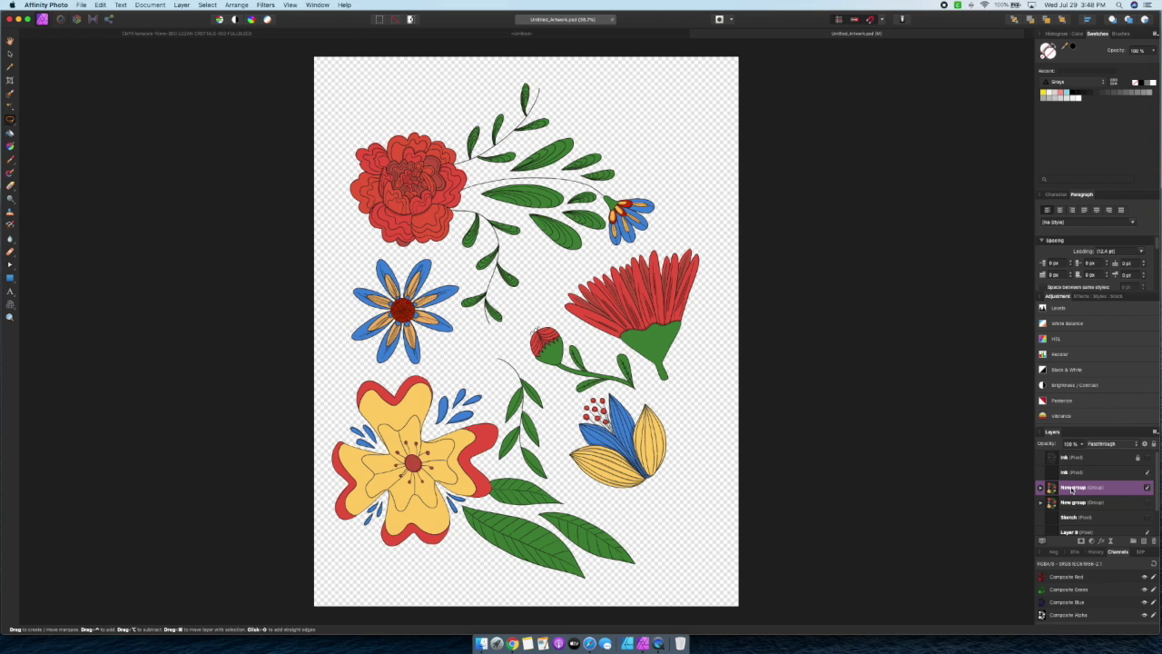
type("Color")
key("Return")
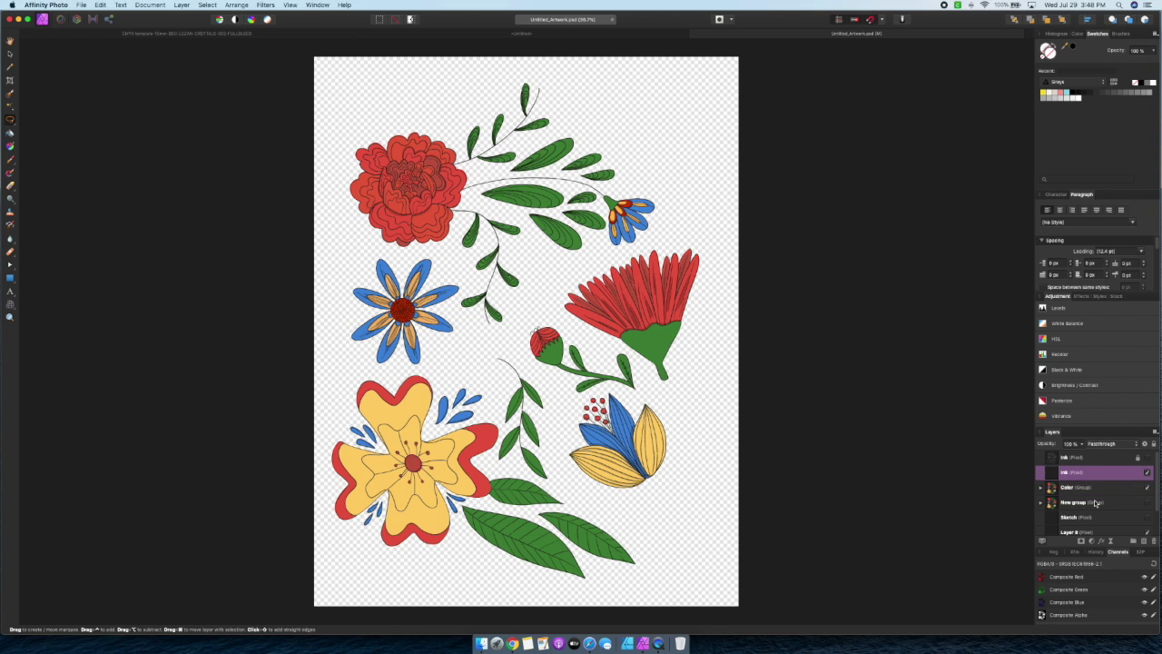
Duplicate the visible Ink layer and keep one hidden copy directly beneath the Color group
left_click(1096, 503)
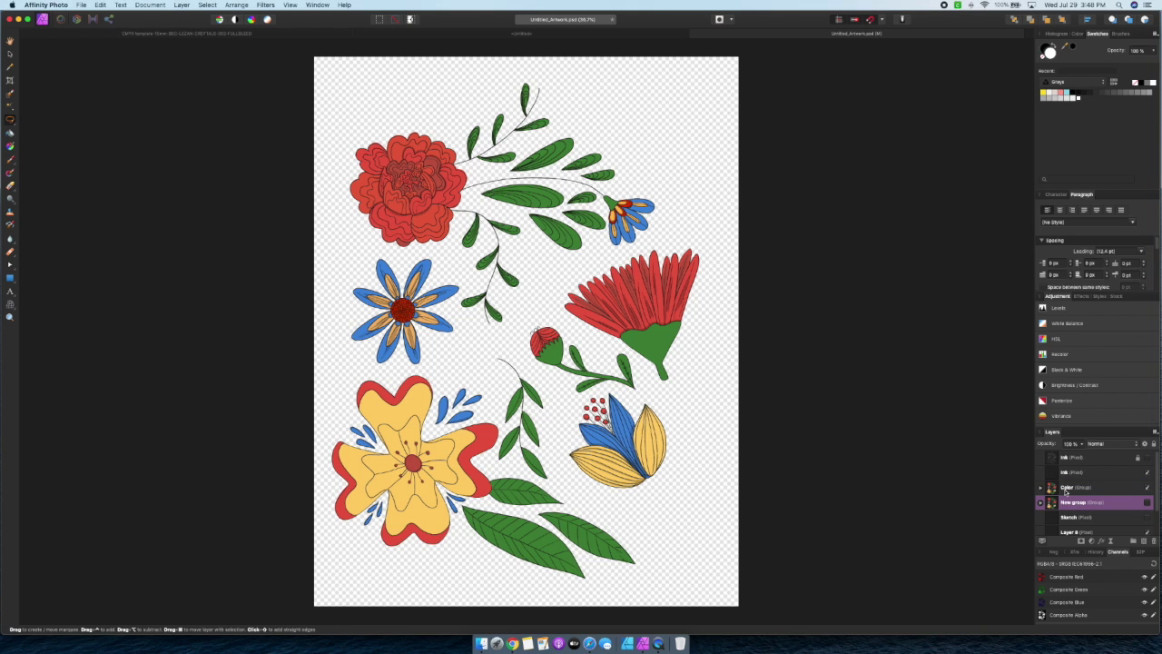
left_click(1078, 474)
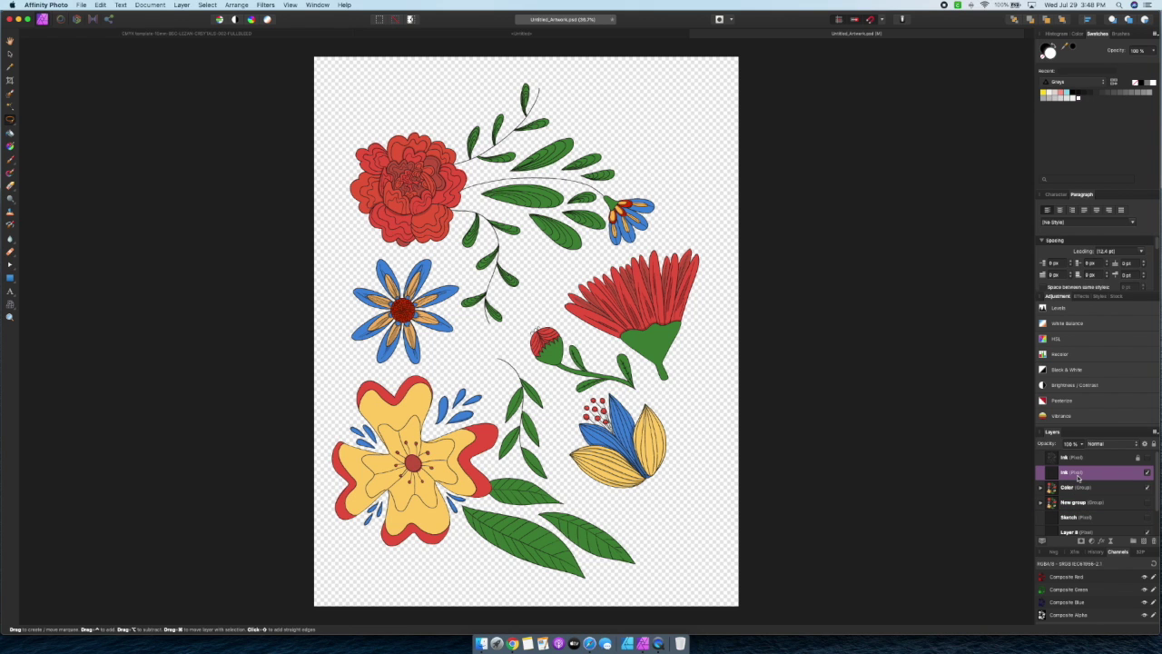
right_click(1077, 478)
left_click(1086, 550)
left_click(1148, 473)
mouse_move(1077, 505)
left_mouse_down()
mouse_move(1057, 530)
mouse_move(1044, 517)
mouse_move(1081, 505)
left_mouse_up()
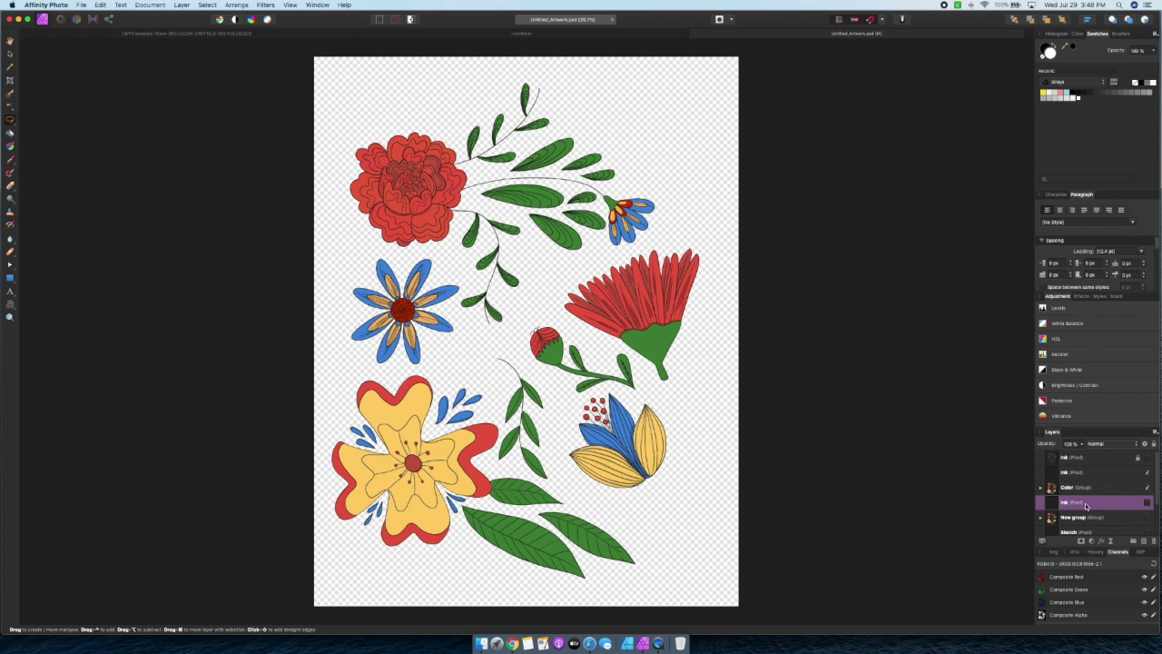
Group the visible Ink layer together with the Color group
left_click(1078, 489)
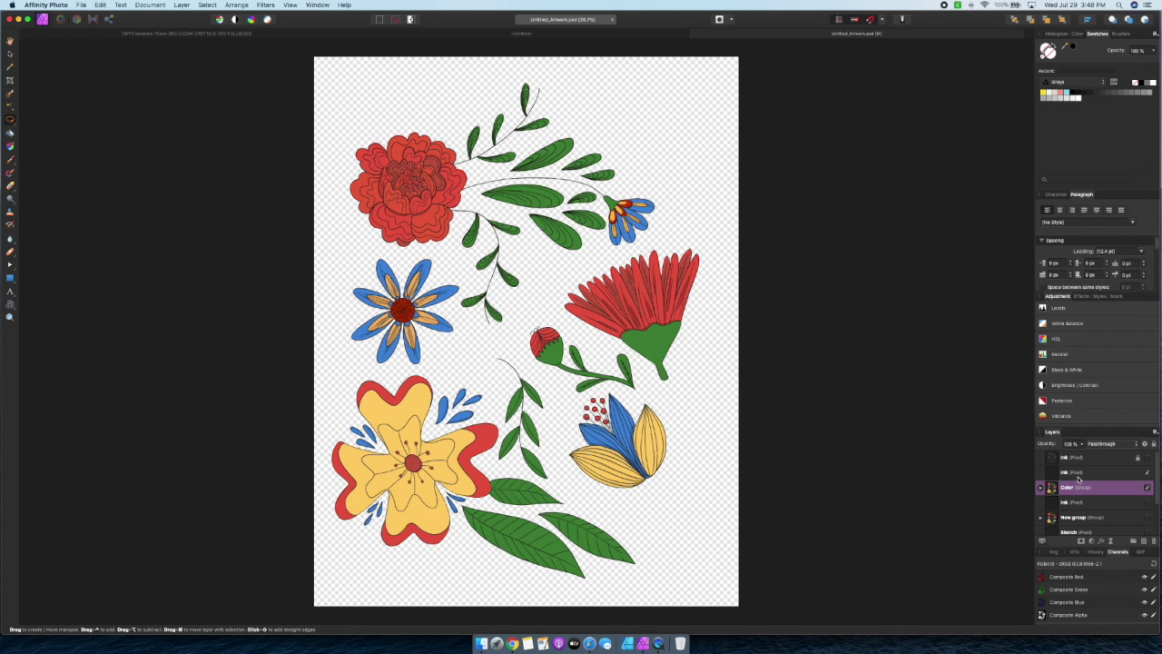
left_click(1078, 477, "shift")
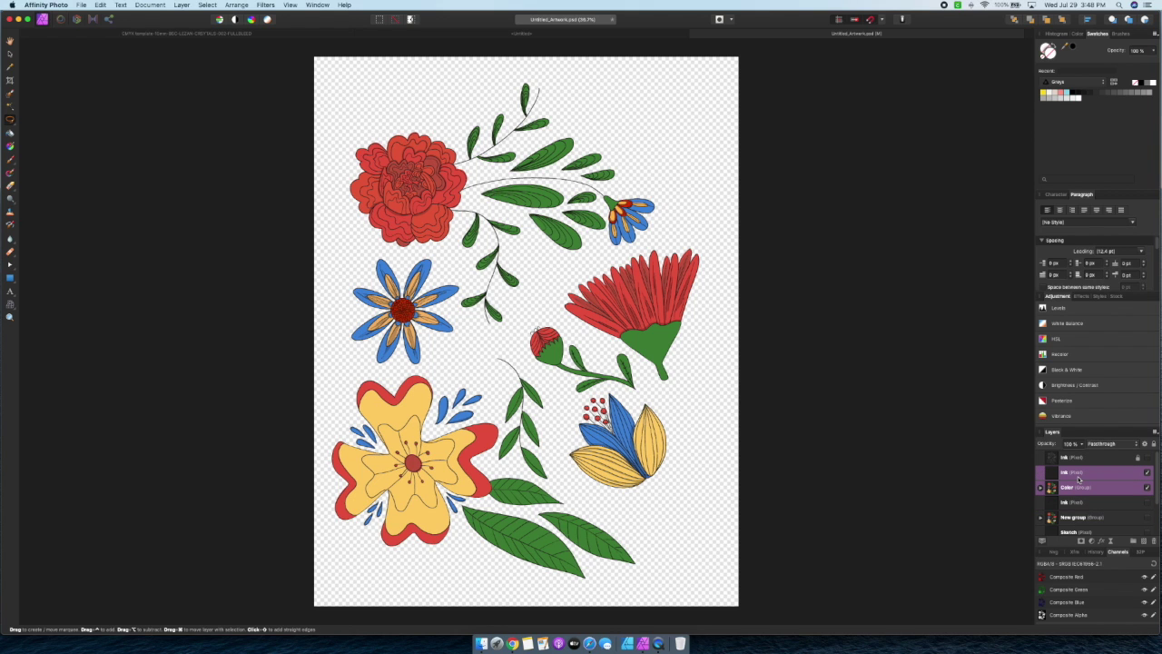
left_click(1080, 471)
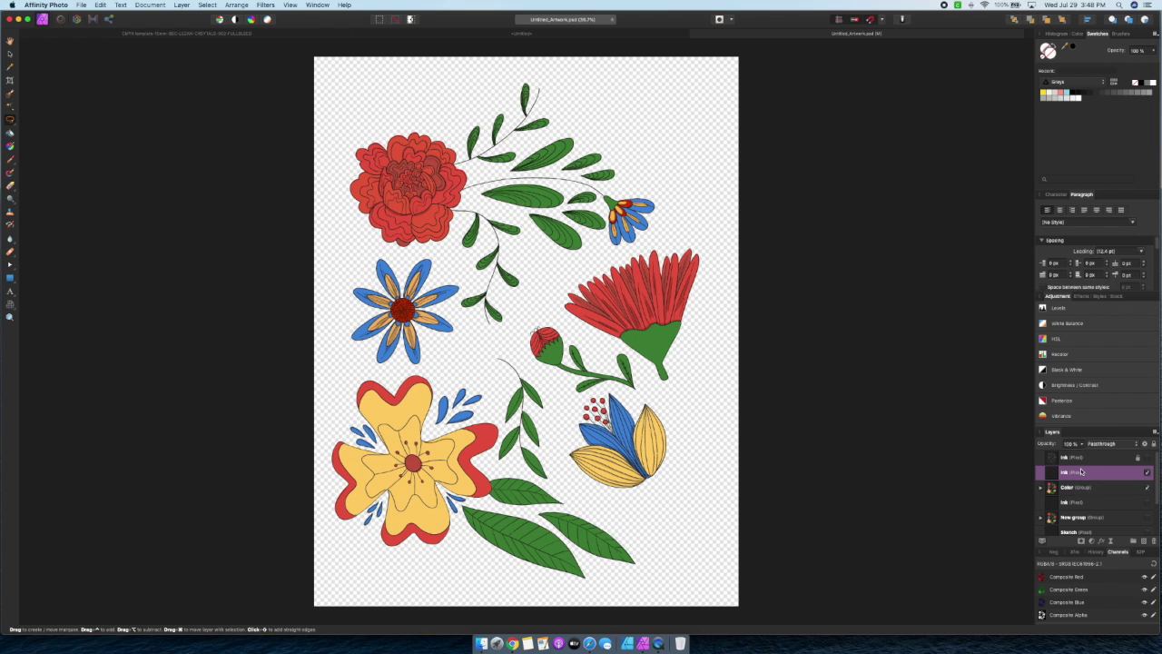
left_click(1078, 488, "shift")
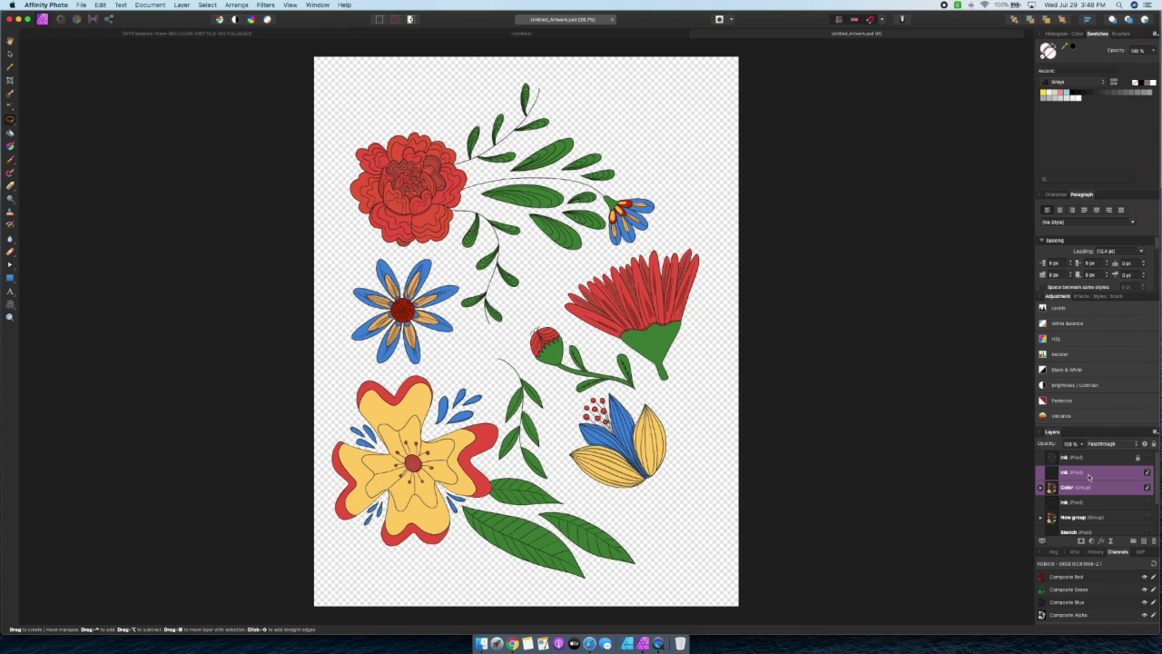
right_click(1089, 476)
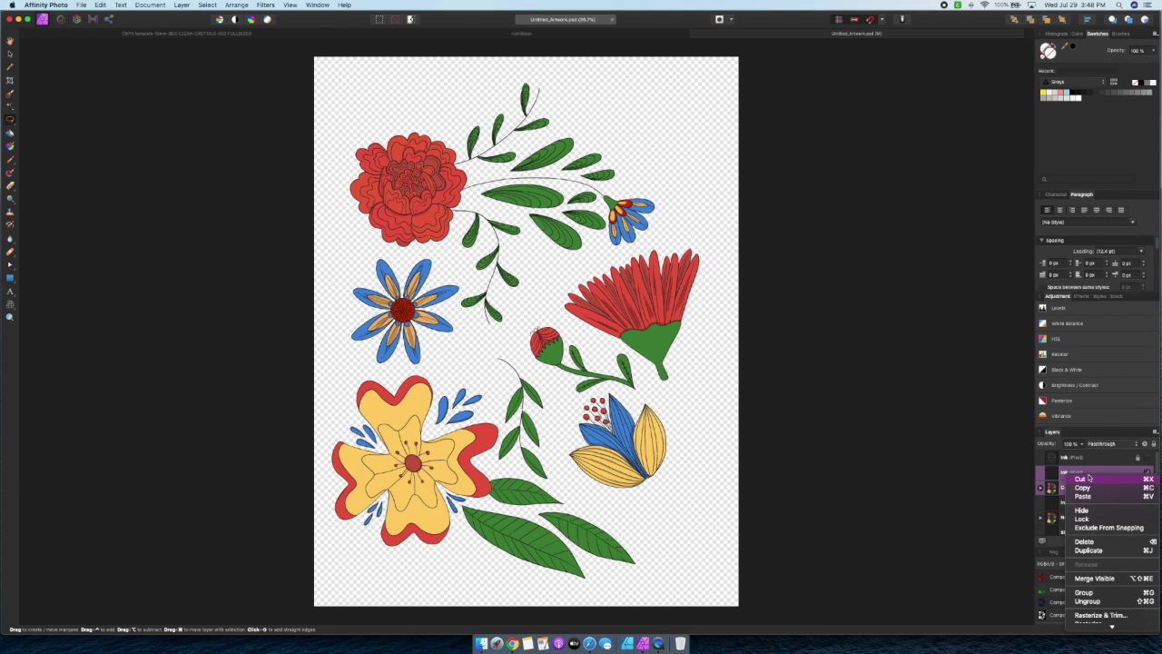
left_click(1084, 593)
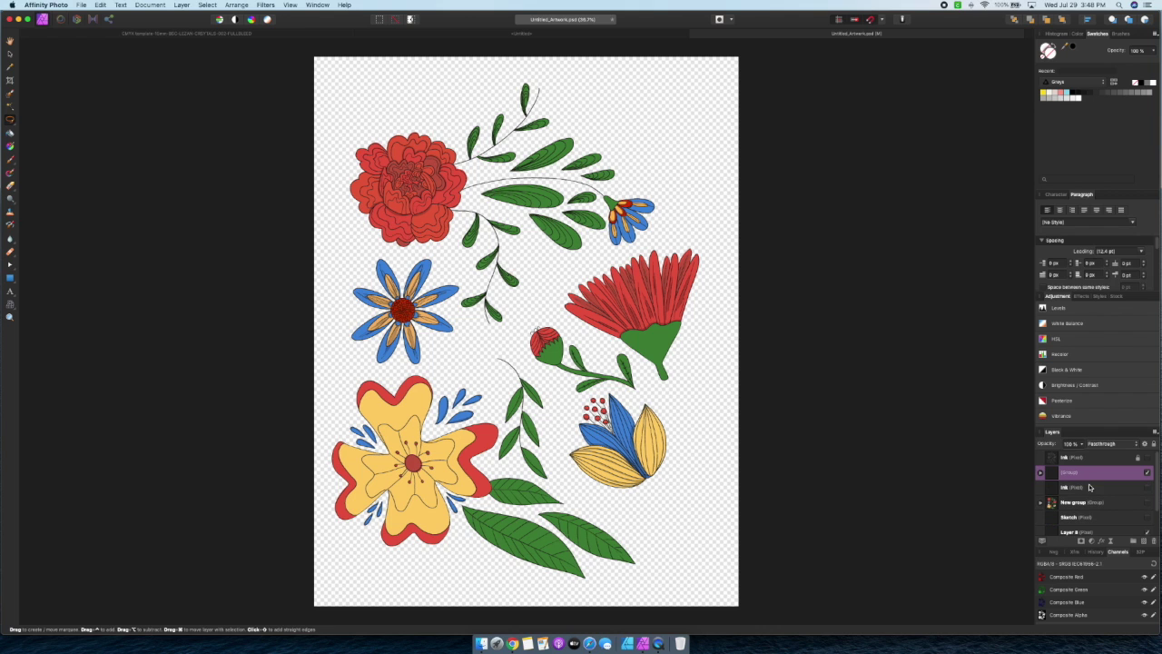
Merge the visible artwork into a single pixel layer and hide the source group and the other visible layer beneath it
right_click(1066, 472)
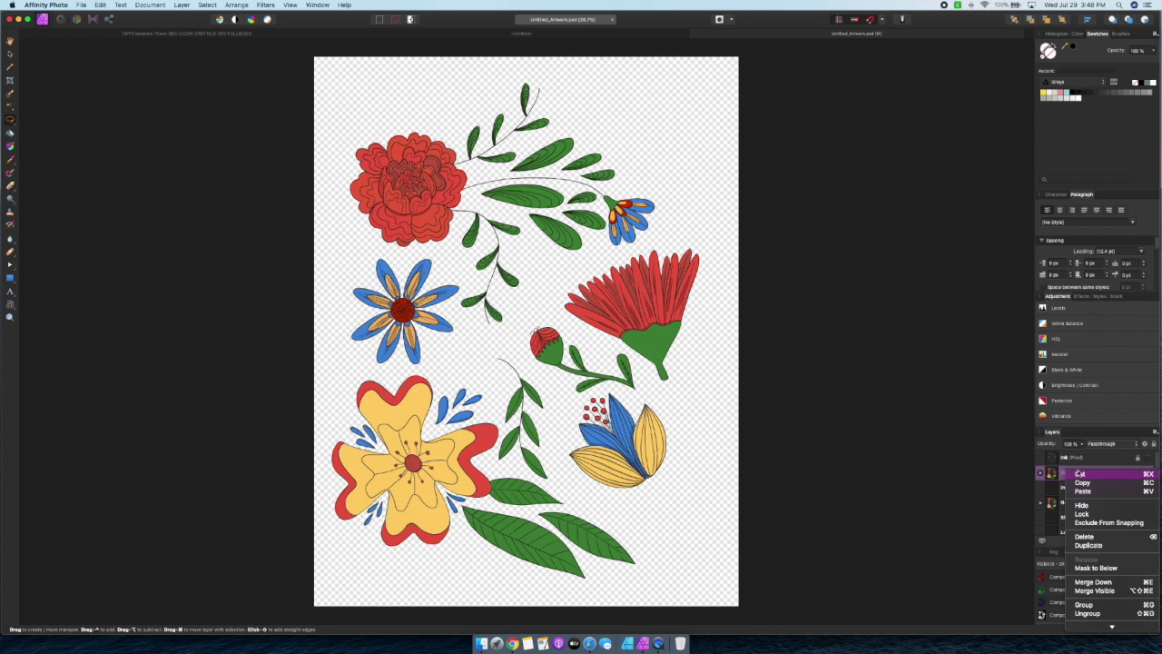
left_click(1080, 590)
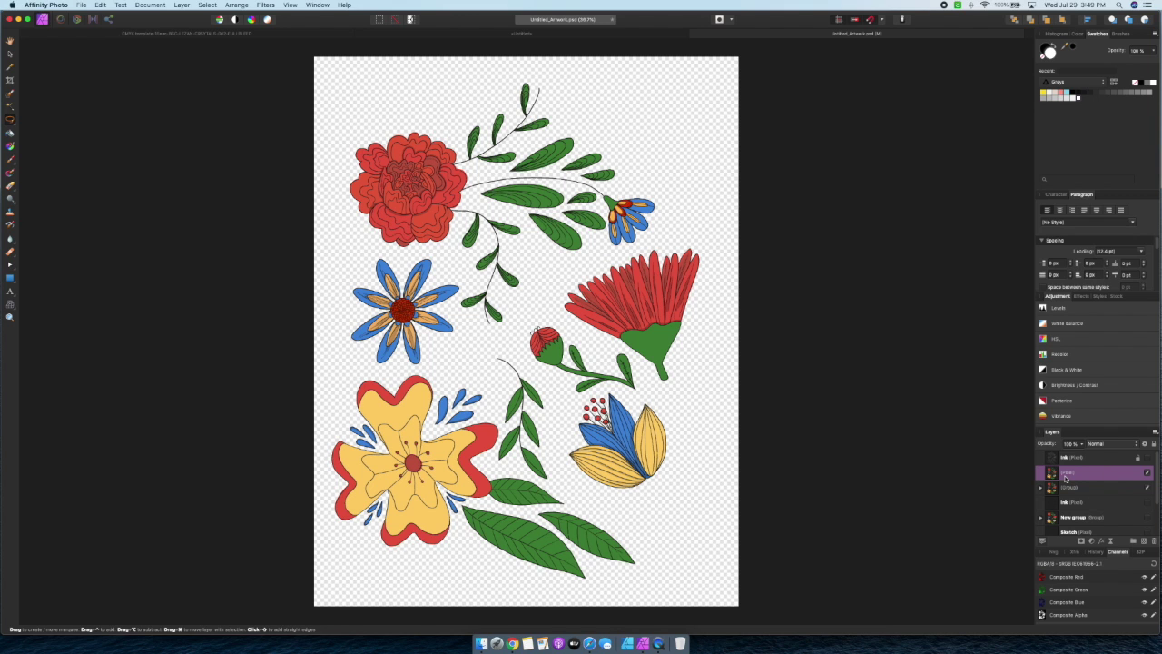
left_click(1147, 488)
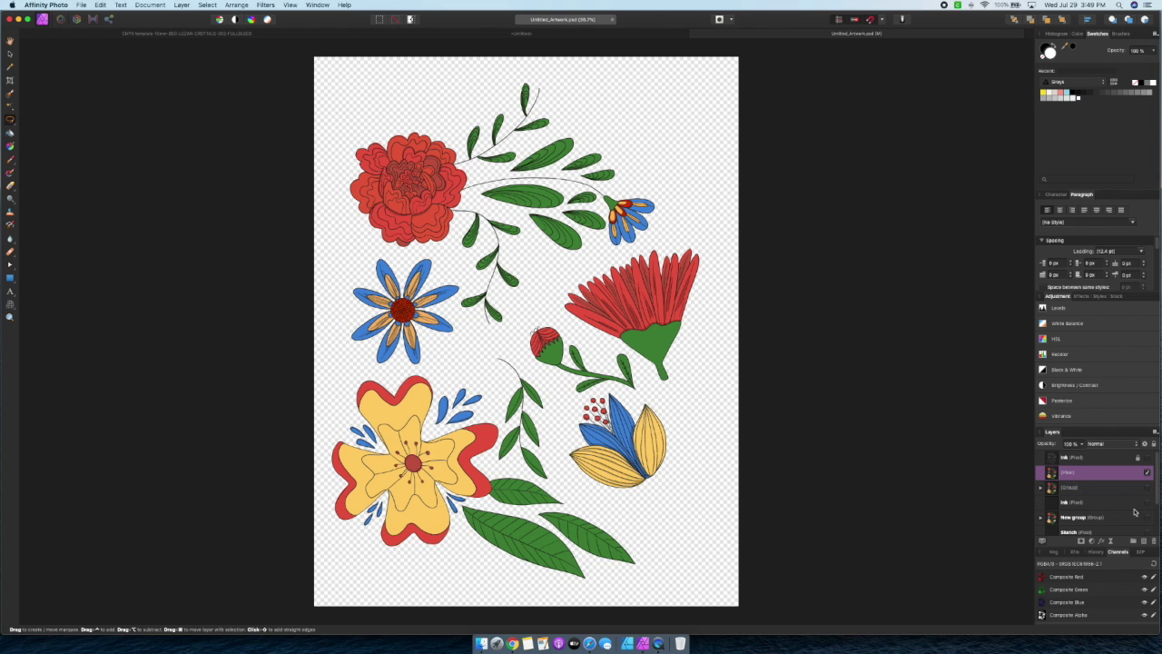
scroll(1134, 512, "down", 3)
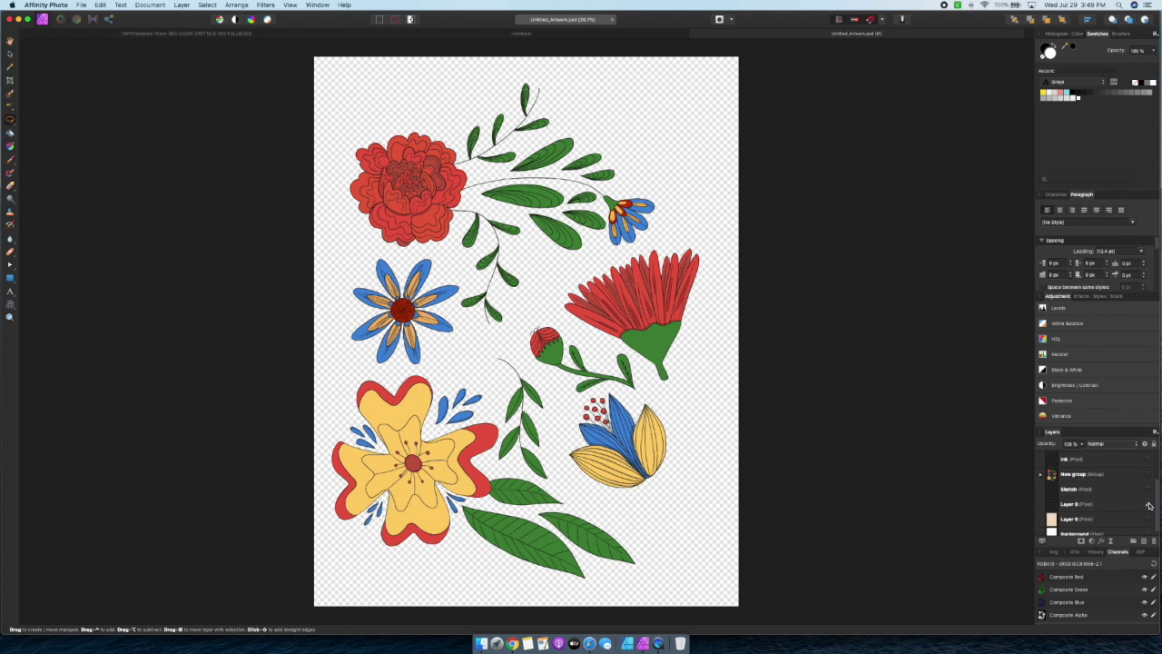
scroll(1149, 506, "up", 3)
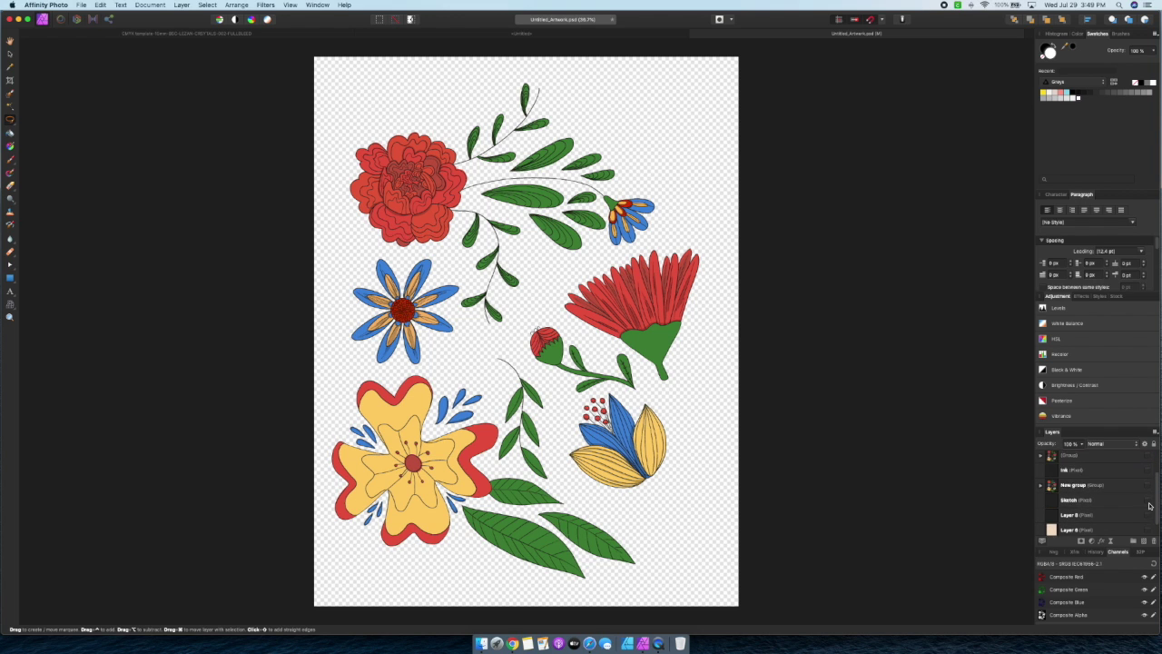
Outline the large red peony with its leafy sprays using the Freehand Selection Tool, and cut and paste it onto its own layer
left_click(1102, 473)
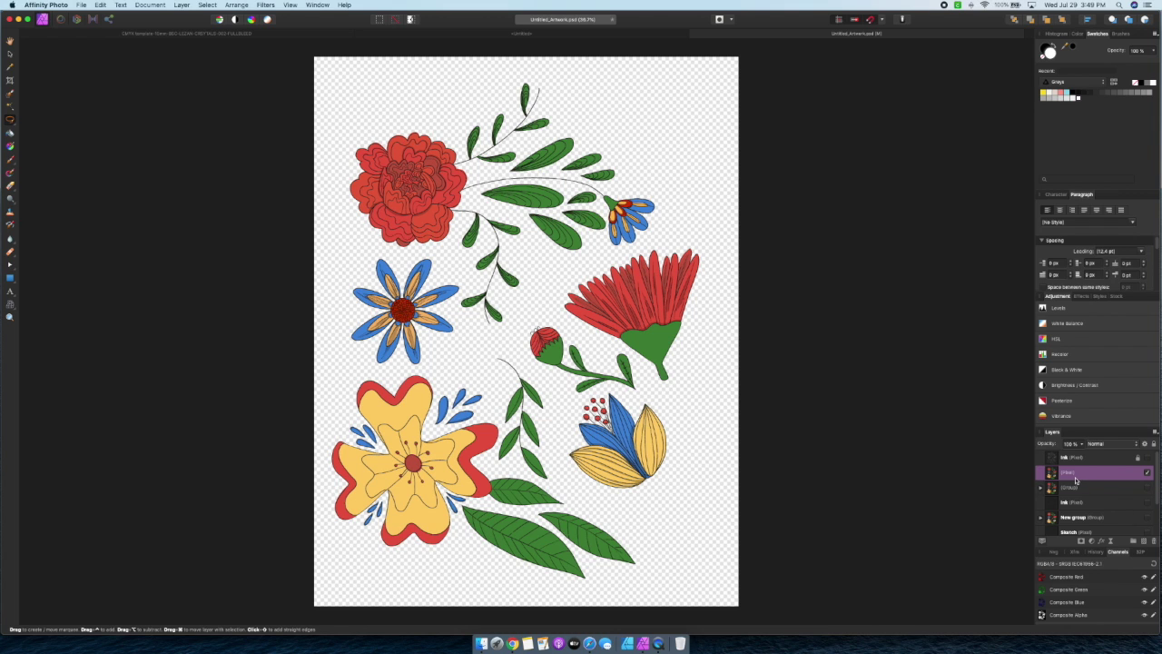
left_click(10, 120)
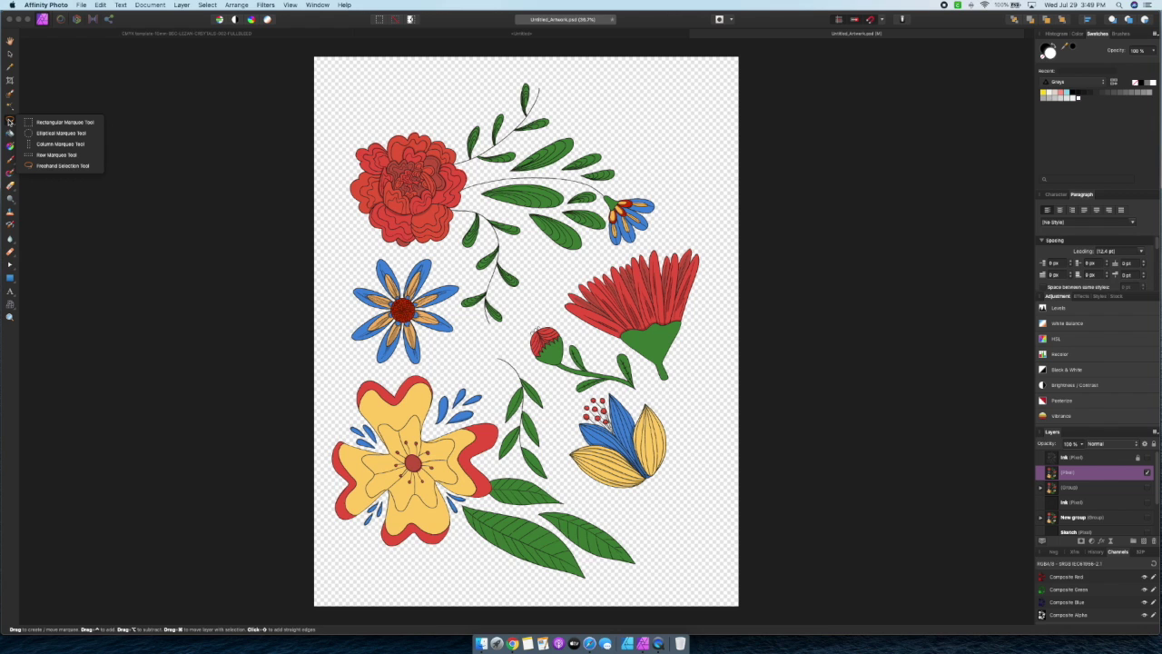
left_click(63, 166)
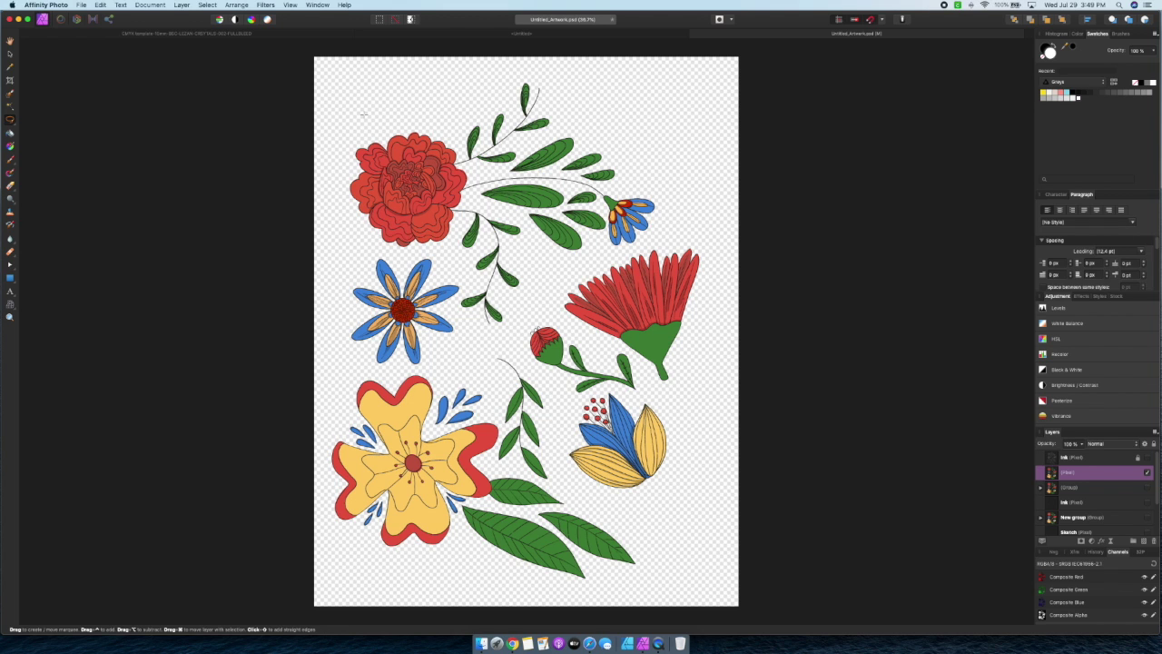
mouse_move(436, 127)
left_mouse_down()
mouse_move(358, 103)
mouse_move(331, 111)
mouse_move(322, 159)
mouse_move(354, 232)
left_mouse_up()
left_click(101, 4)
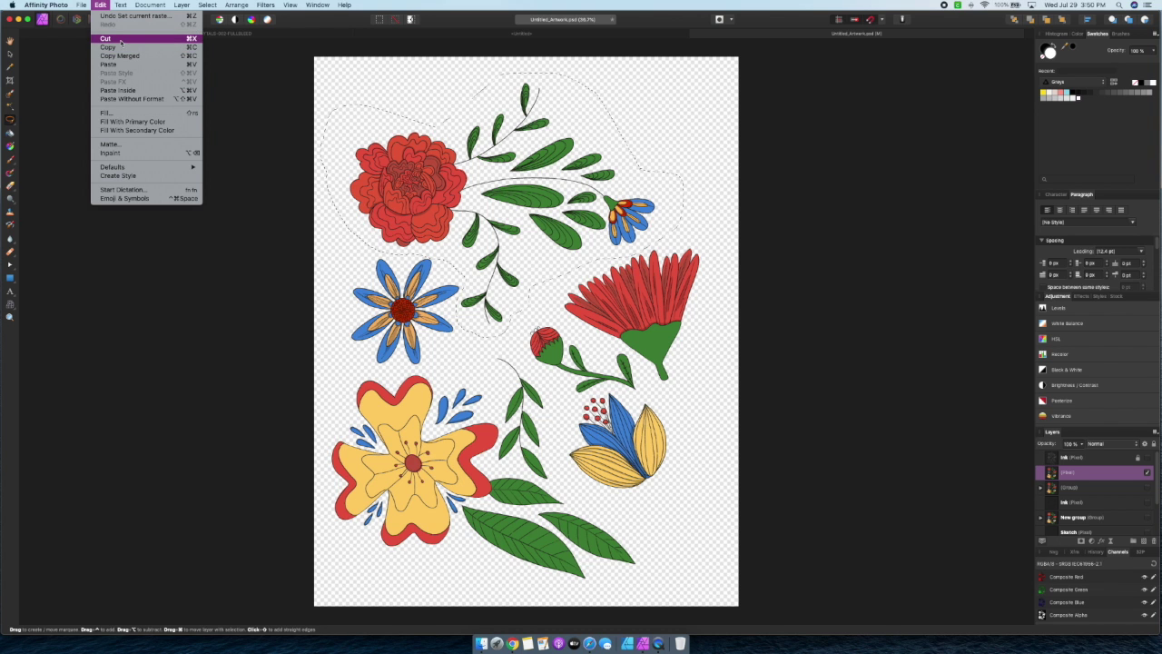
left_click(121, 39)
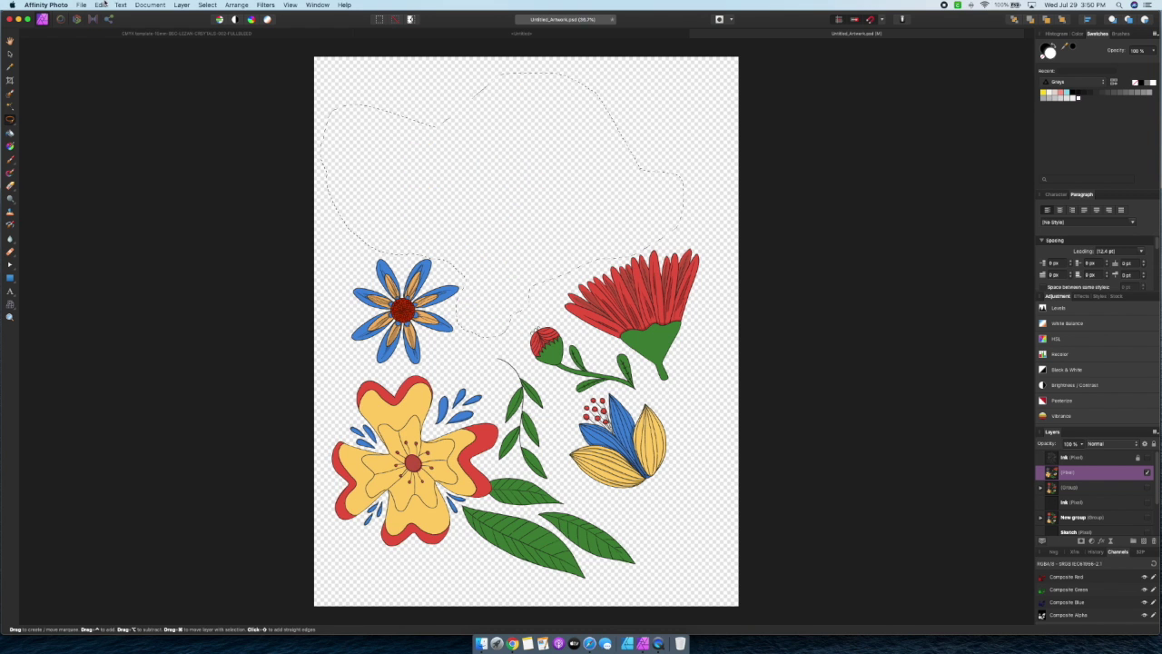
left_click(106, 4)
left_click(117, 66)
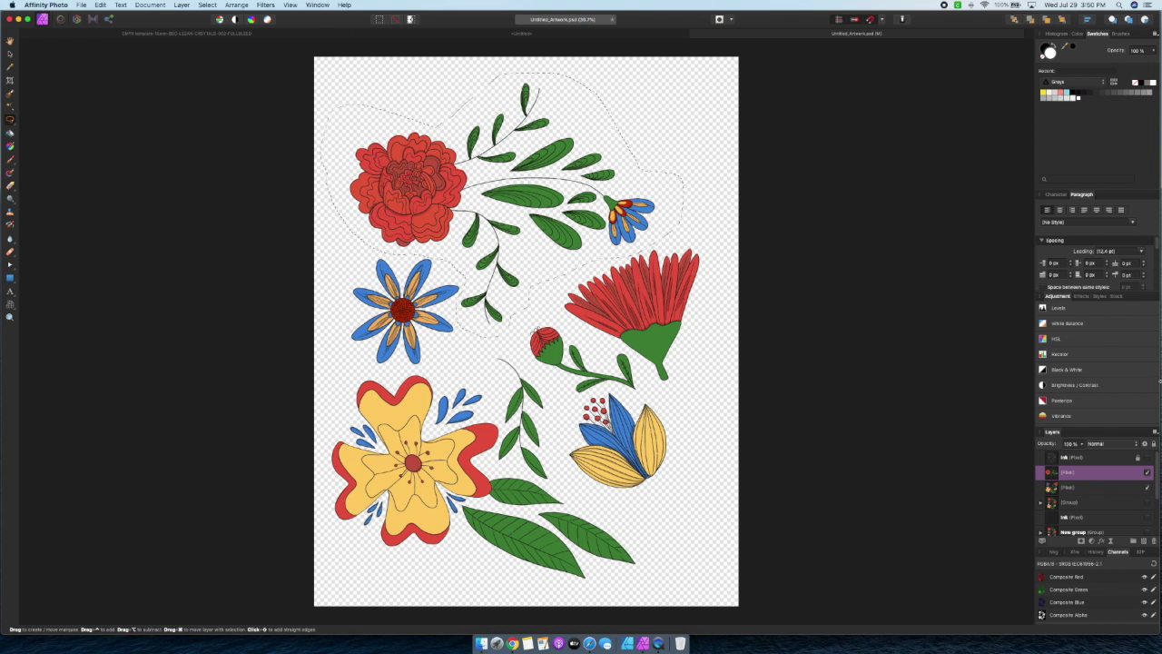
Rename the pasted peony layer Large Peony
double_click(1070, 474)
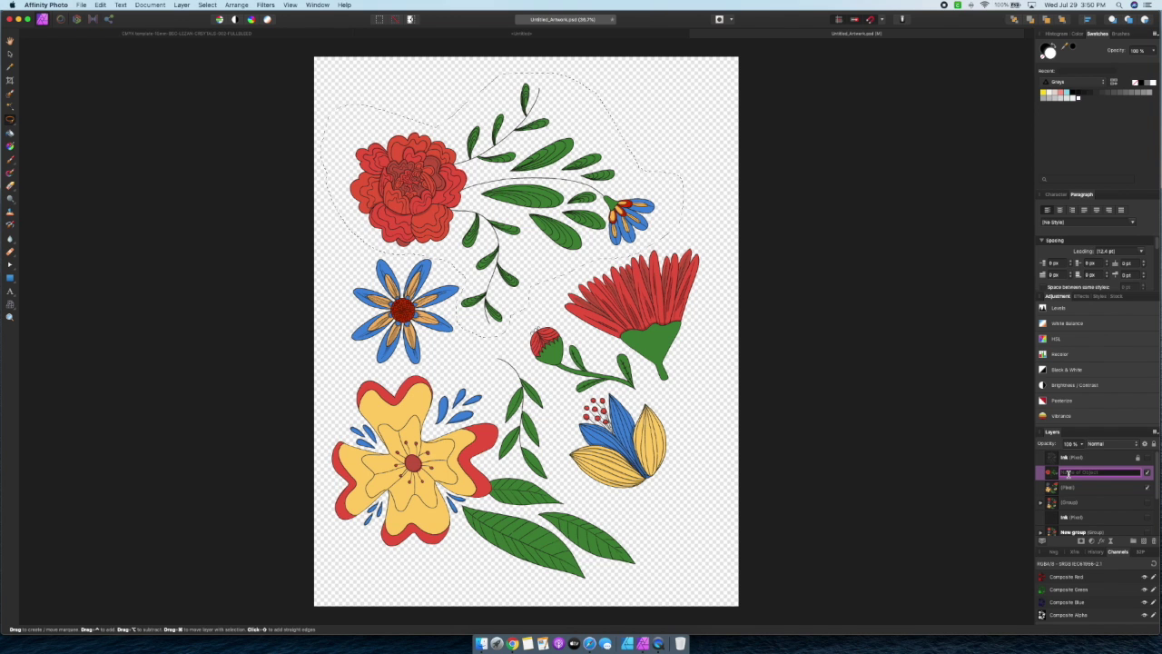
type("La")
type("rge Peta")
type("ony")
key("Return")
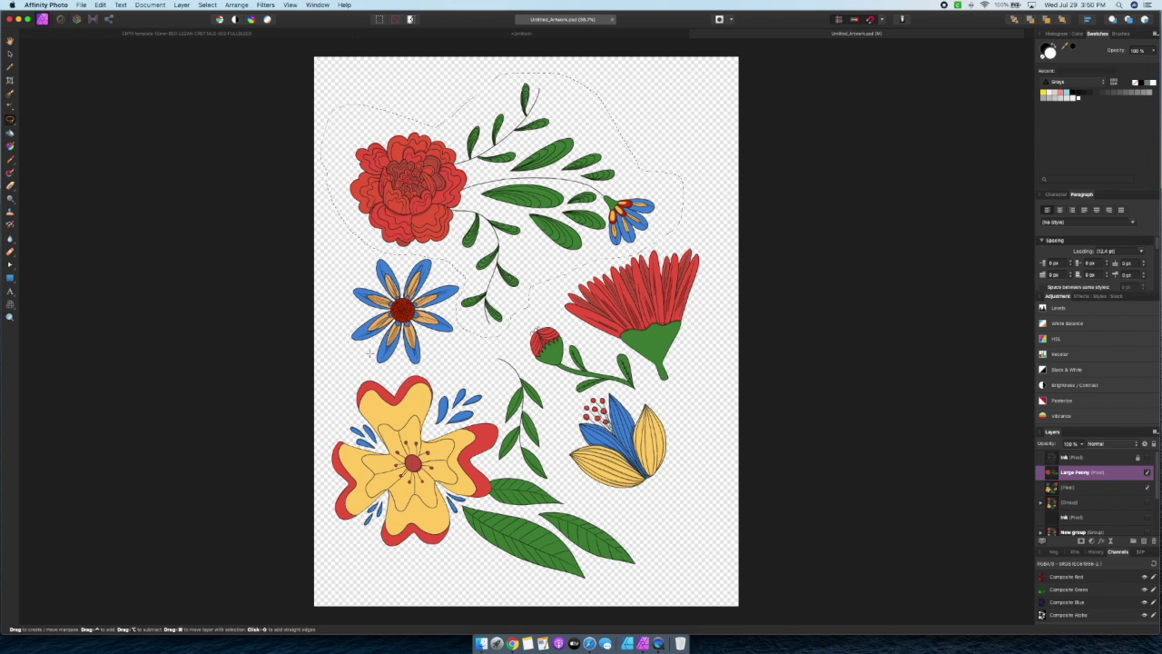
mouse_move(366, 357)
left_mouse_down()
mouse_move(378, 371)
mouse_move(425, 368)
mouse_move(462, 327)
left_mouse_up()
left_click(208, 5)
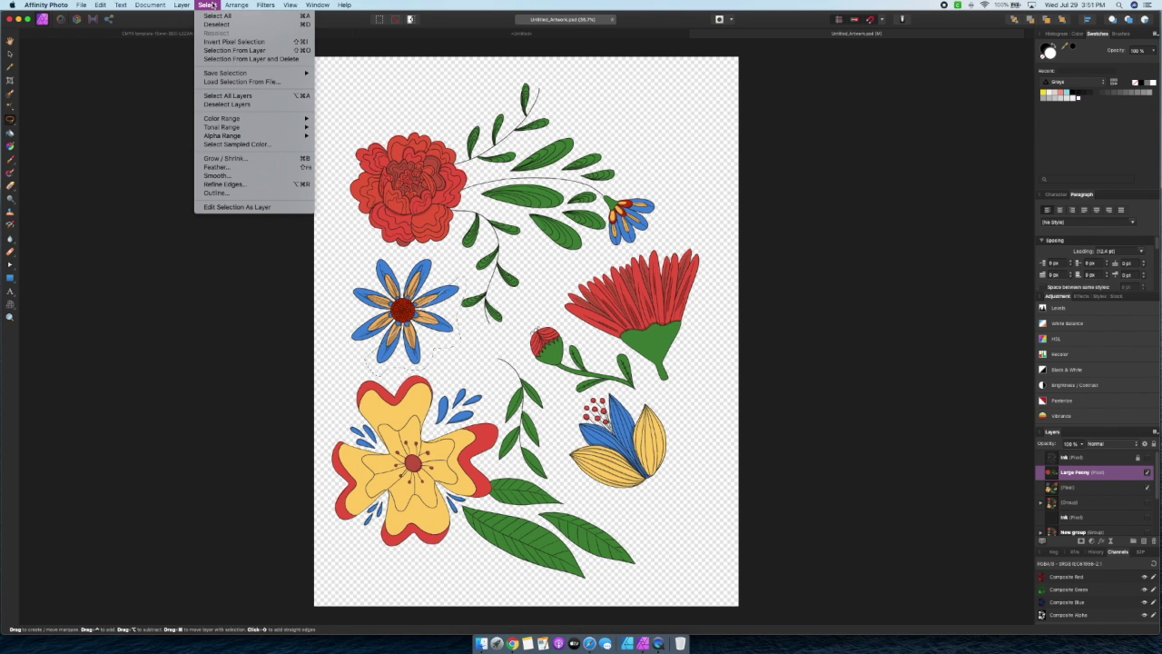
key("Escape")
left_click(372, 358)
Draw a closed freehand selection around the blue eight-petal flower and try to cut it
mouse_move(370, 358)
left_mouse_down()
mouse_move(412, 371)
mouse_move(429, 367)
mouse_move(431, 343)
left_mouse_up()
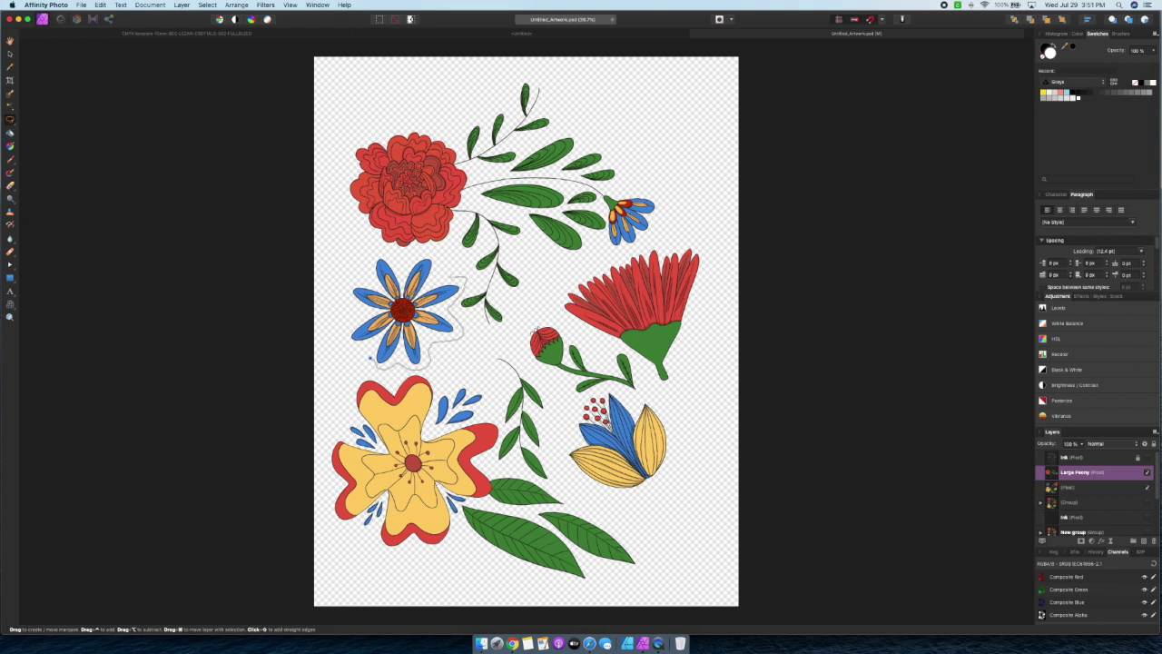
mouse_move(409, 257)
left_mouse_down()
mouse_move(376, 255)
mouse_move(343, 280)
mouse_move(349, 350)
mouse_move(369, 359)
left_mouse_up()
left_click(105, 4)
left_click(112, 41)
Select the merged pixel layer that holds the remaining artwork and rename it ORIGINAL
left_click(1076, 488)
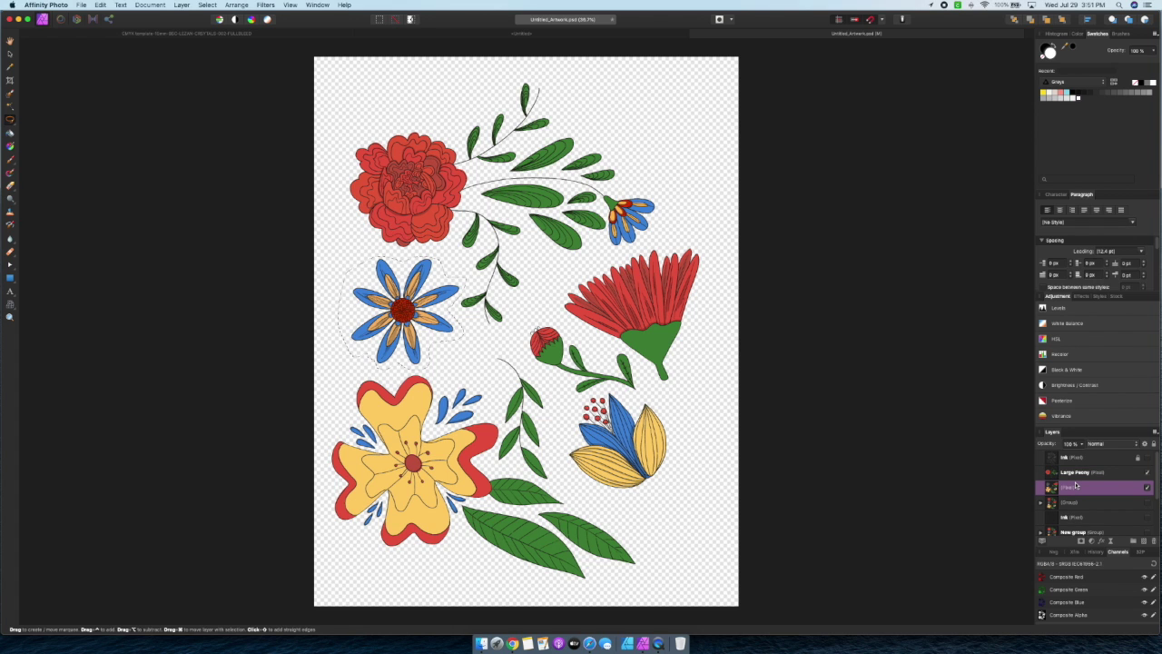
double_click(1070, 487)
type("ORIGINAL")
key("Return")
Cut the selected blue flower from the ORIGINAL layer and paste it onto its own layer
left_click(119, 5)
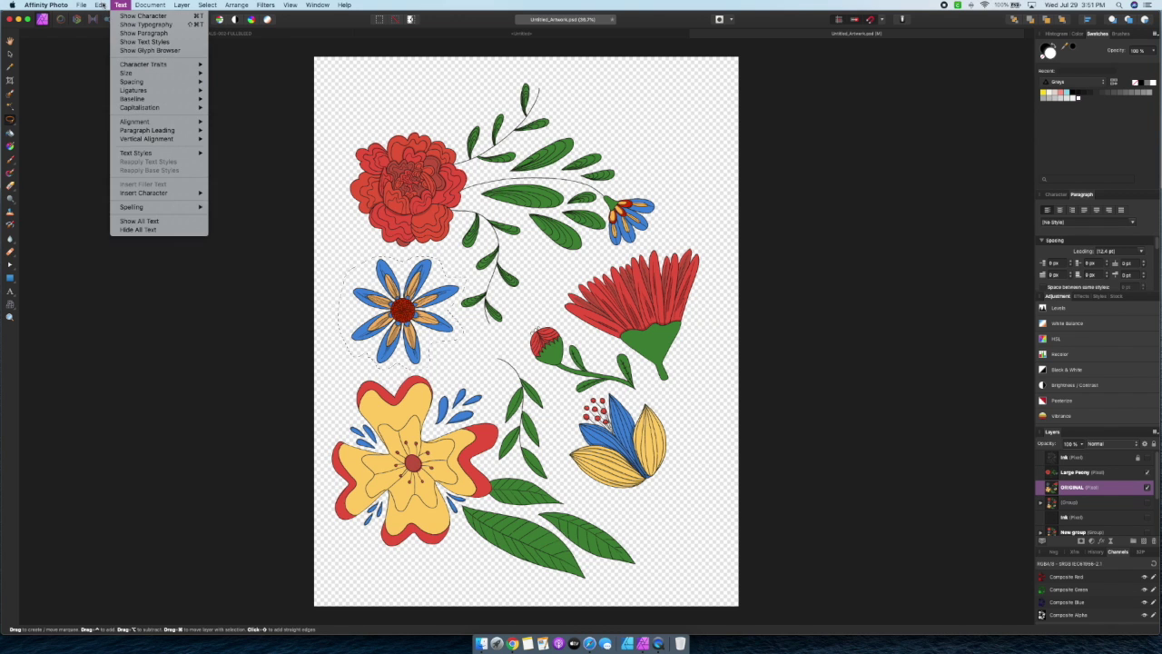
left_click(107, 47)
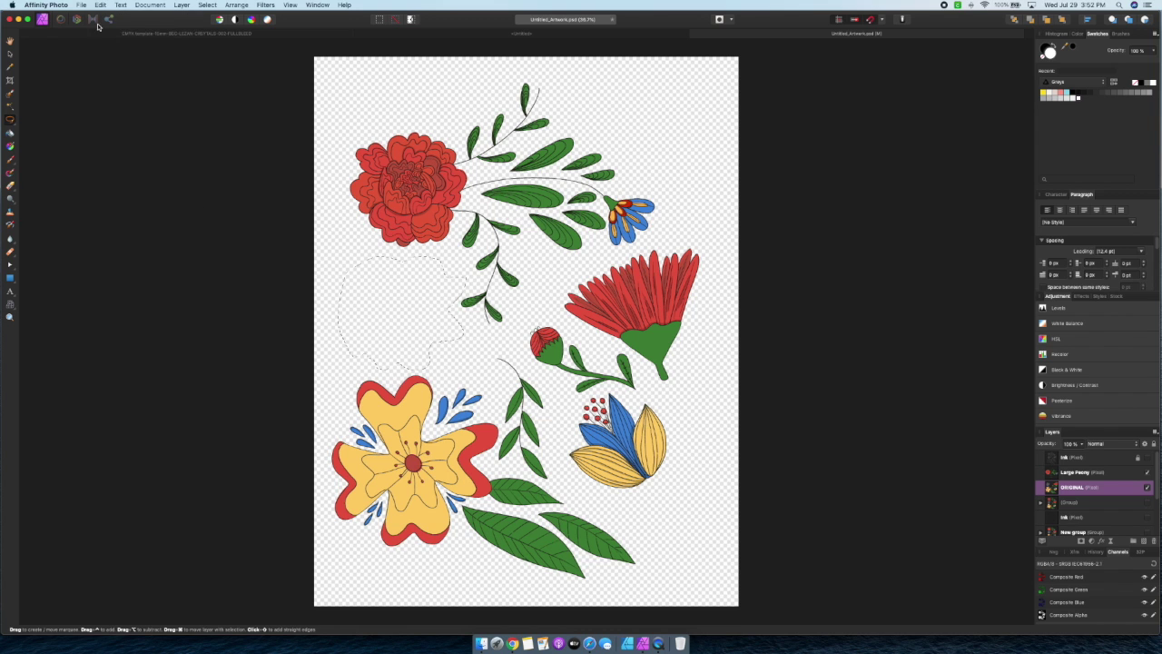
left_click(98, 5)
left_click(109, 64)
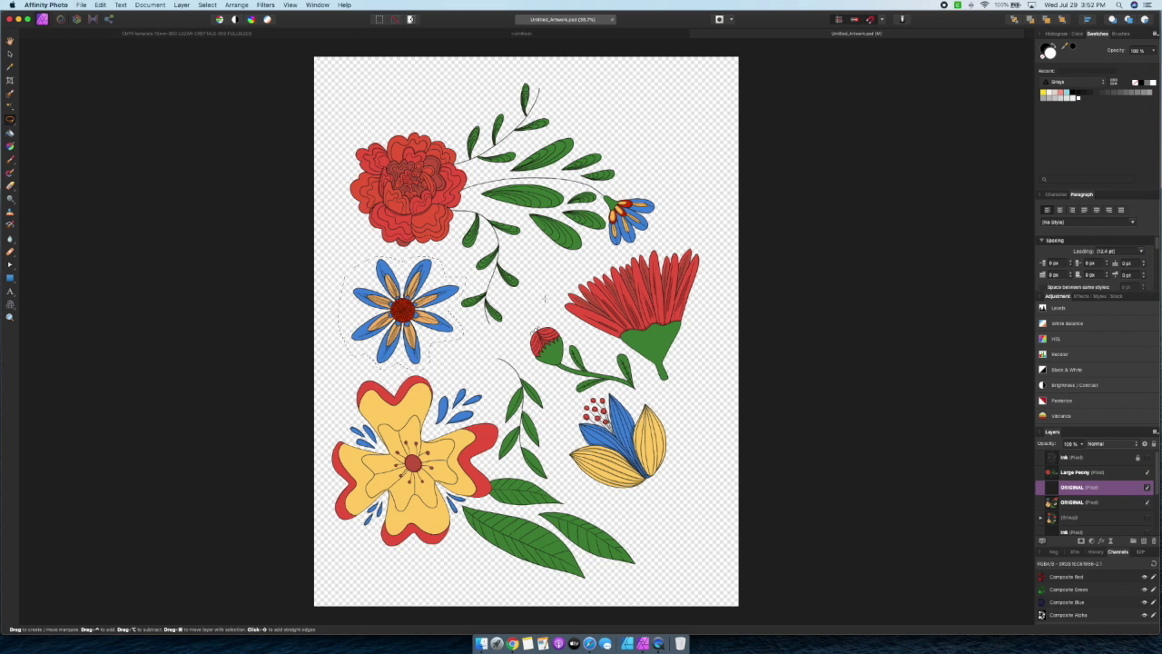
left_click_drag(706, 243, 628, 244)
left_click(206, 5)
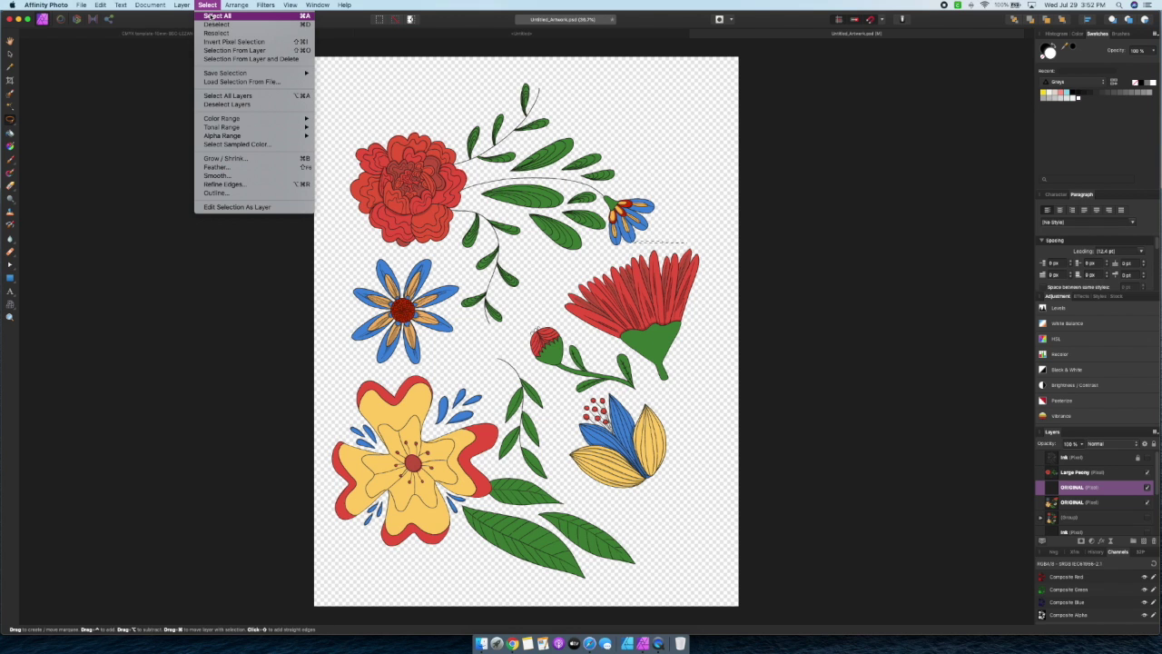
left_click(210, 16)
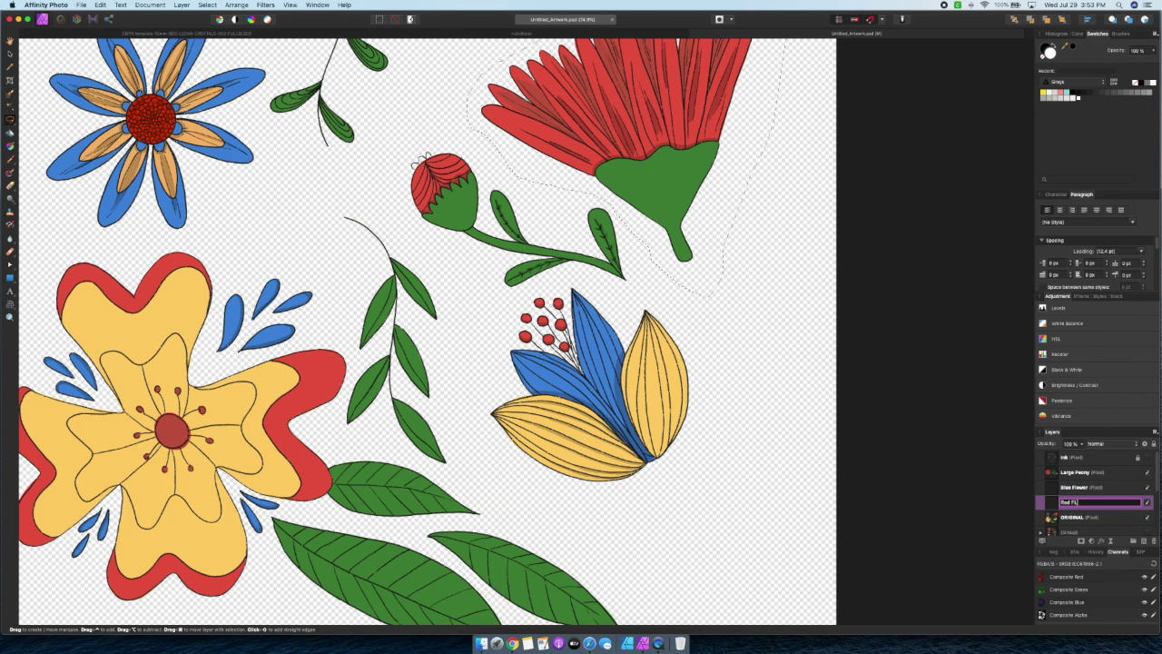
Finish naming the separated red fan-shaped flower's layer Red Flower
type("ower")
key("Return")
scroll(1084, 498, "down", 1)
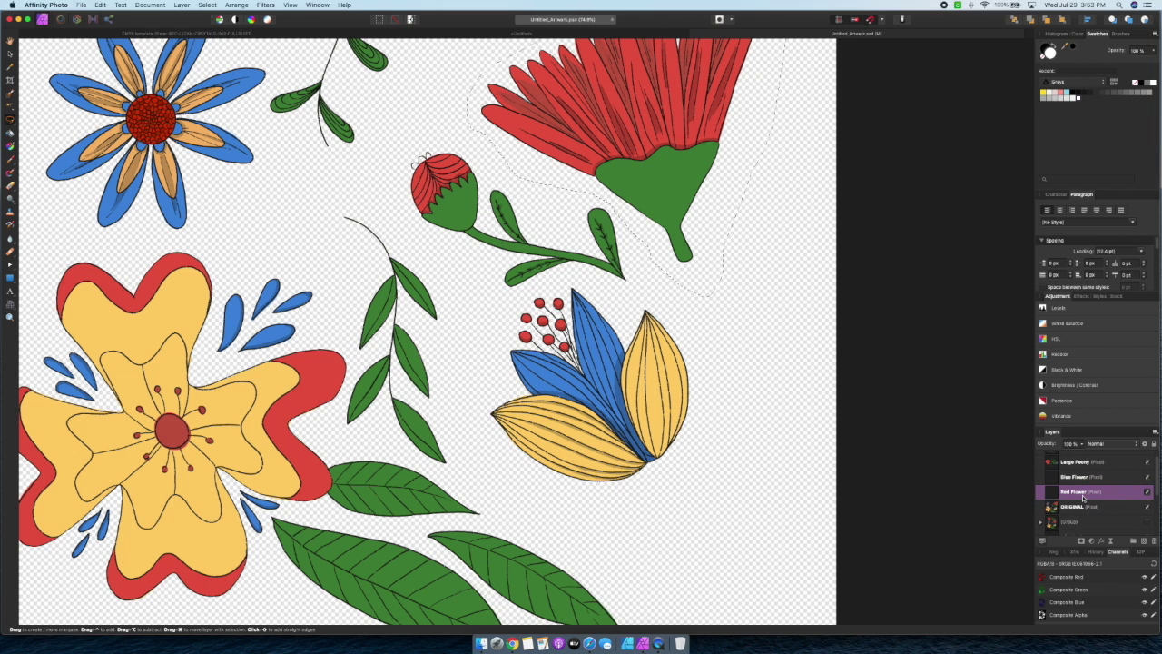
scroll(1084, 501, "down", 1)
left_click(1084, 500)
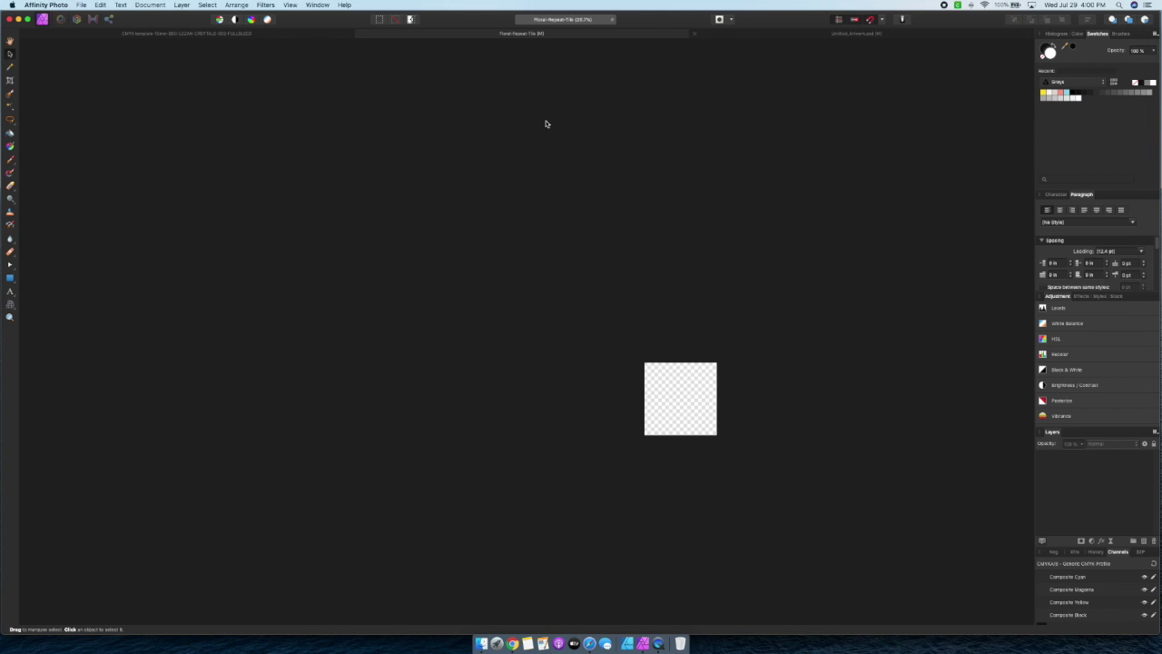
Select only the Large Peony layer in the Untitled_Artwork document with the Move Tool and copy it
left_click(737, 32)
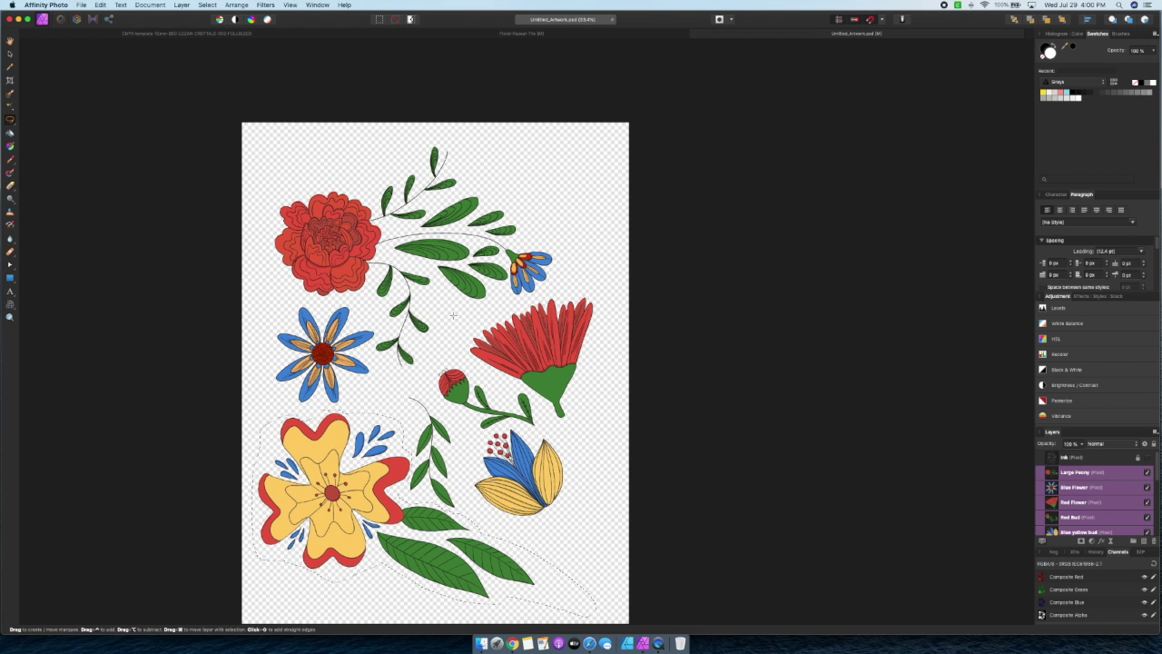
left_click(9, 54)
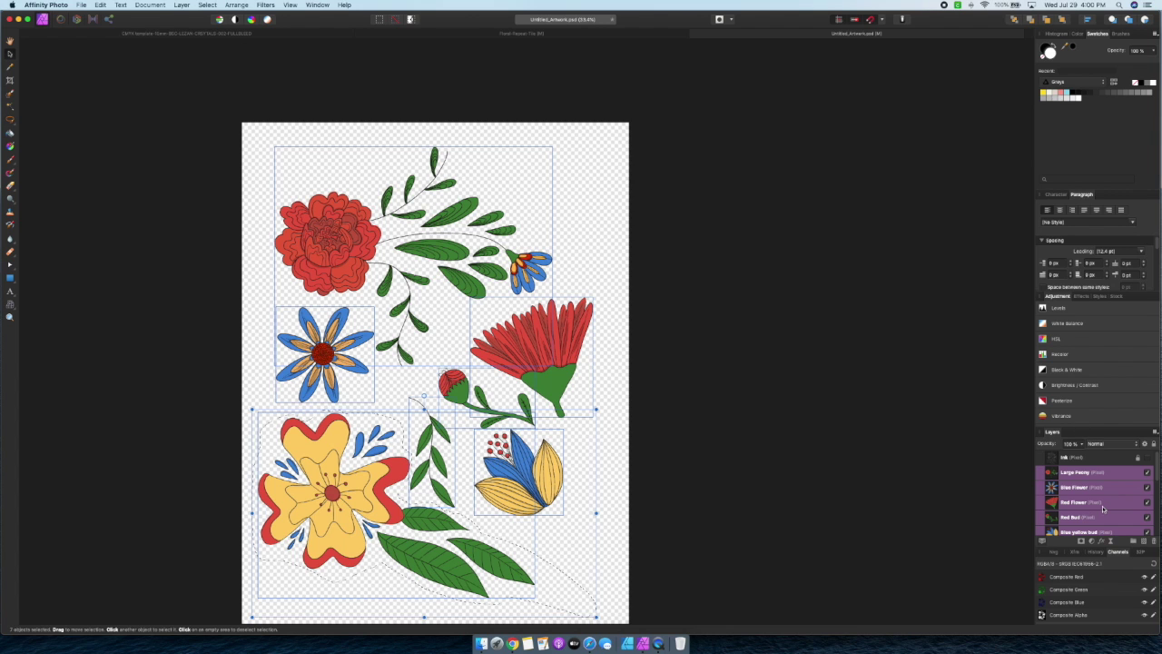
left_click(1078, 474)
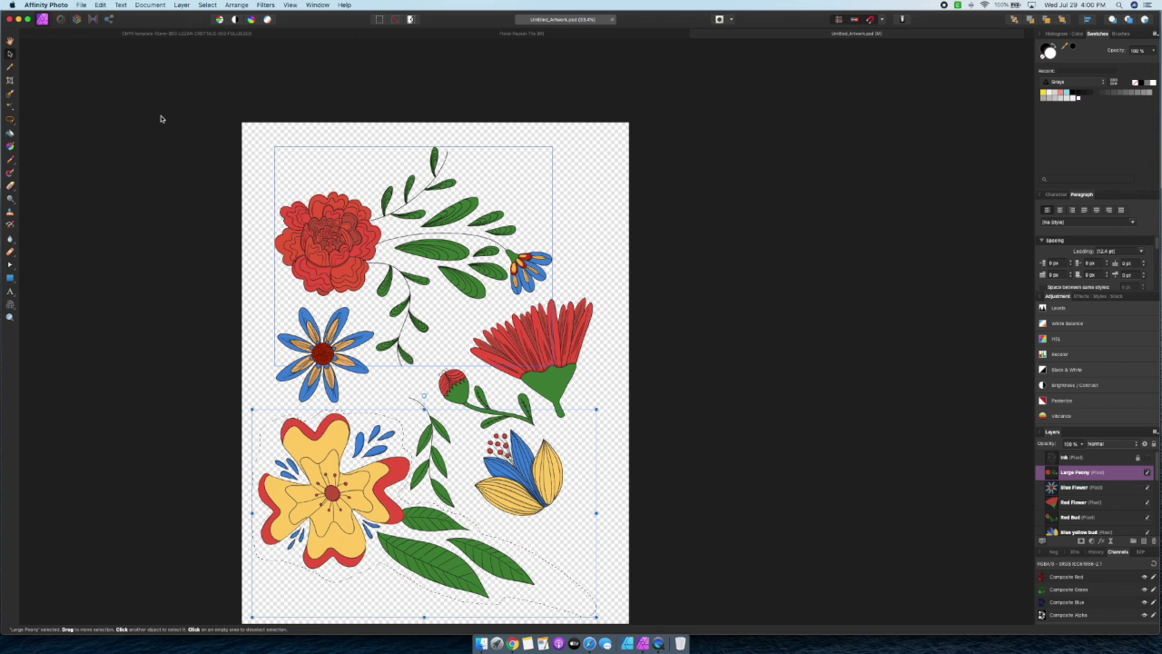
left_click(45, 4)
mouse_move(100, 5)
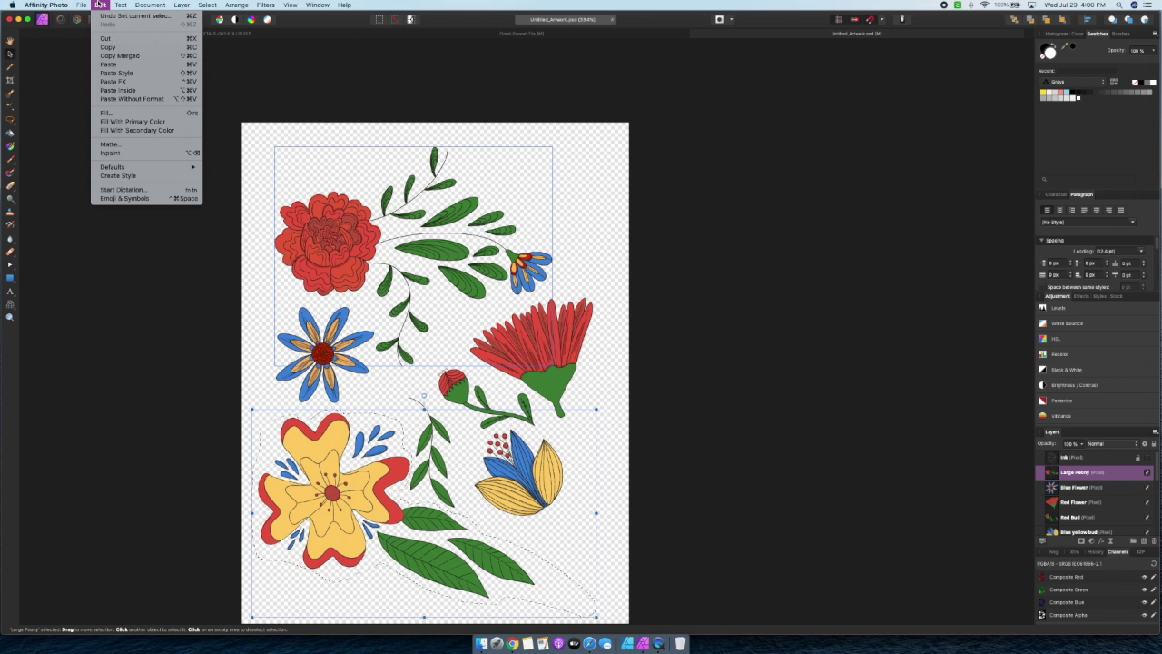
left_click(118, 48)
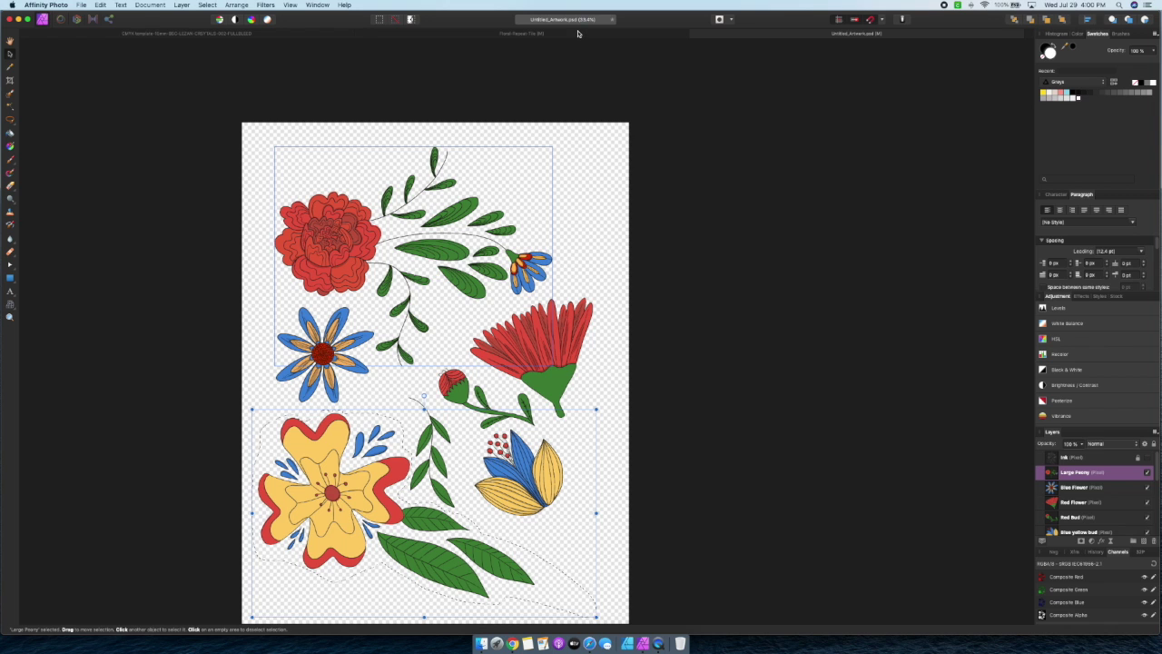
Switch to the Floral-Repeat-Tile document and paste the copied peony into the empty tile
left_click(577, 34)
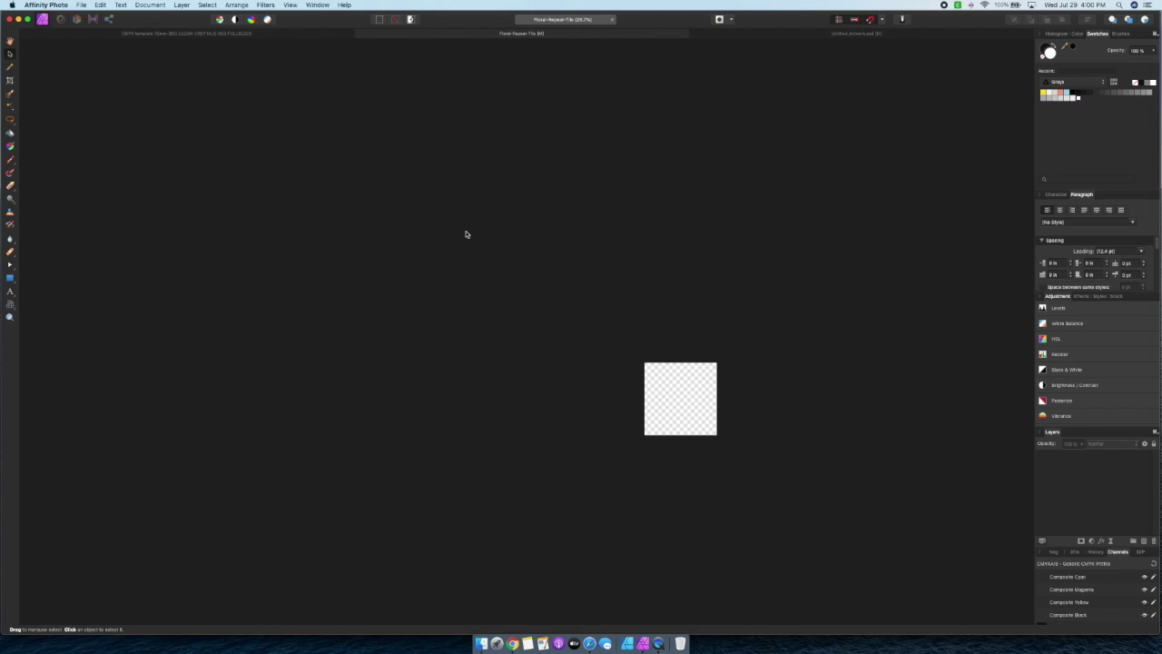
scroll(466, 234, "up", 5)
scroll(466, 234, "right", 5)
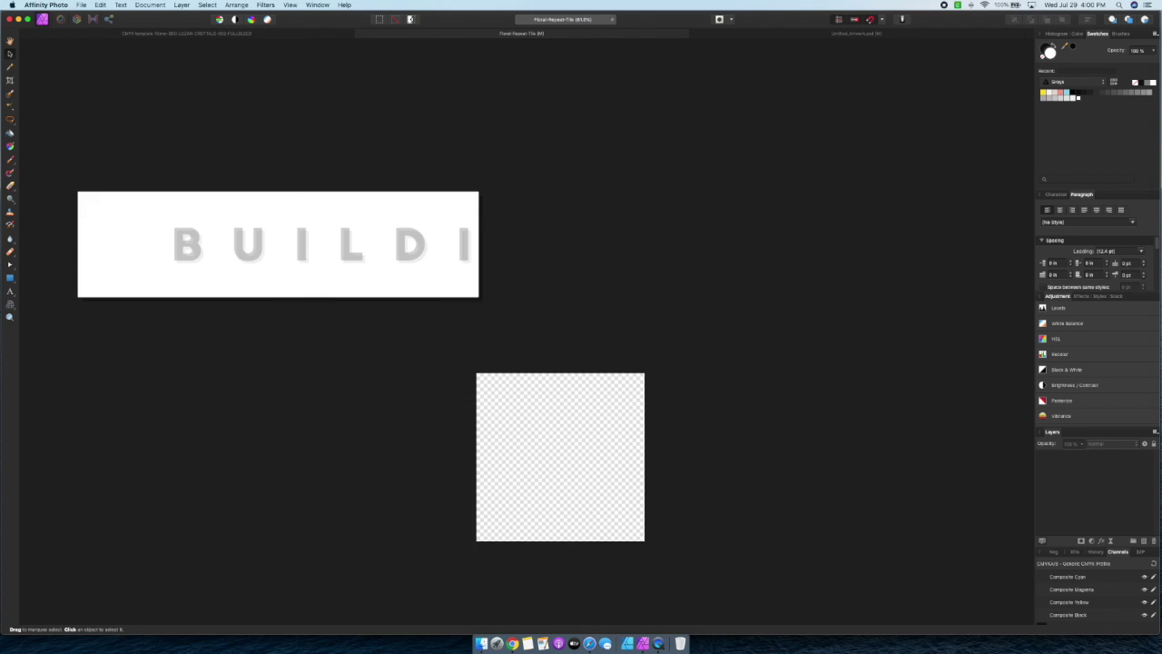
scroll(447, 338, "up", 5)
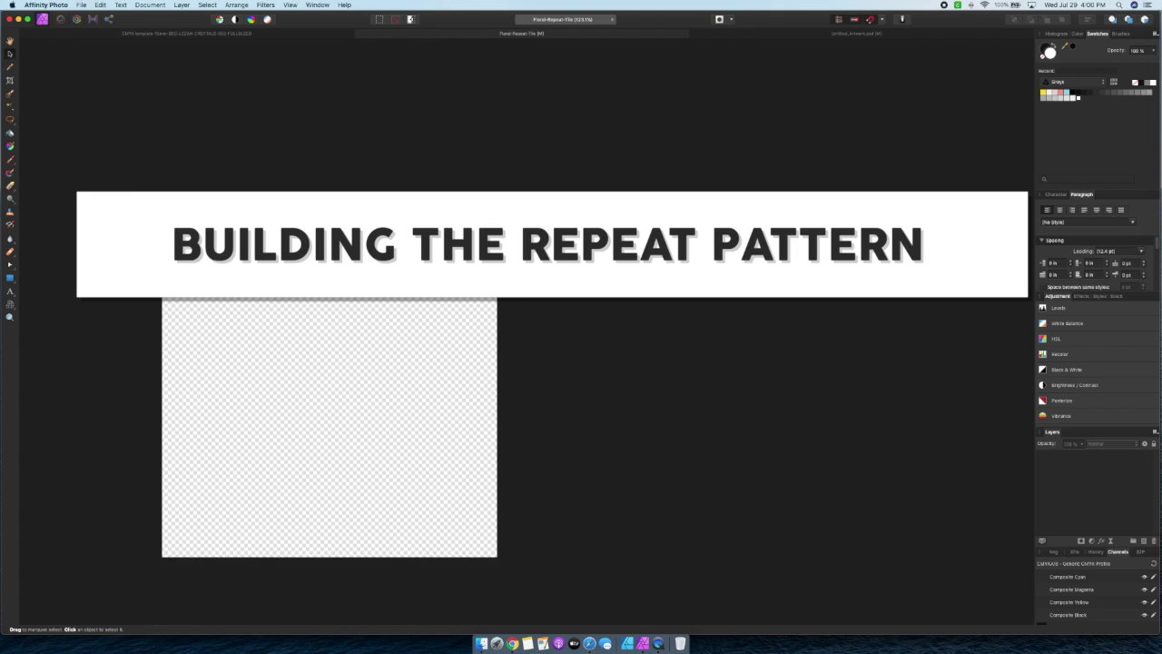
scroll(344, 422, "down", 2)
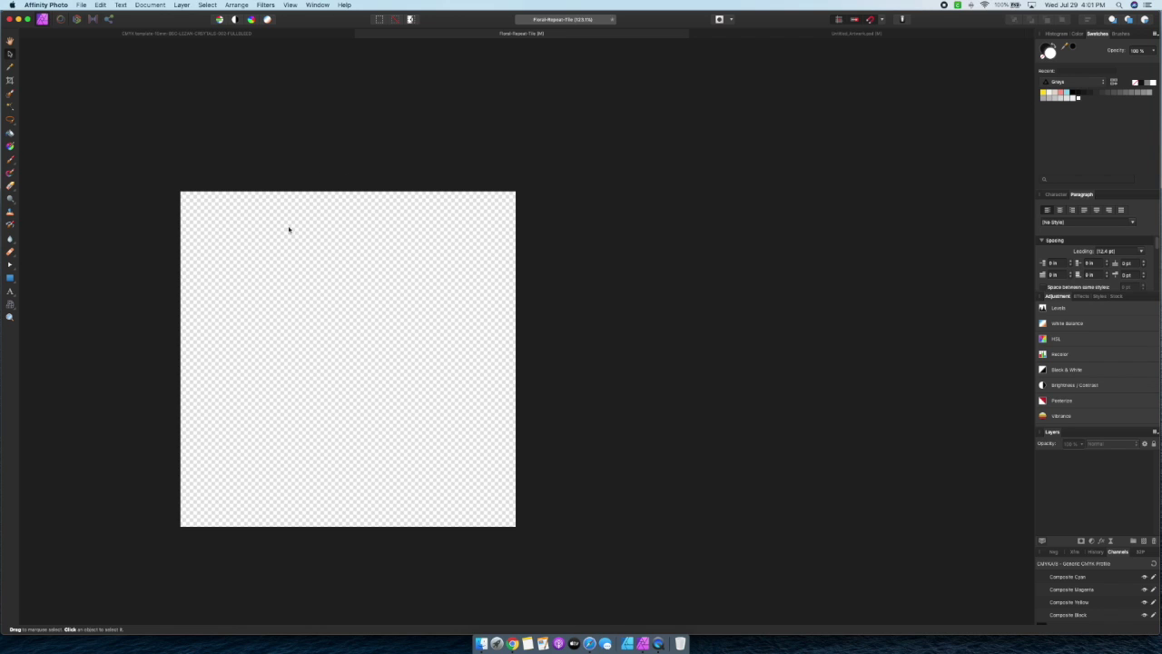
key("super+v")
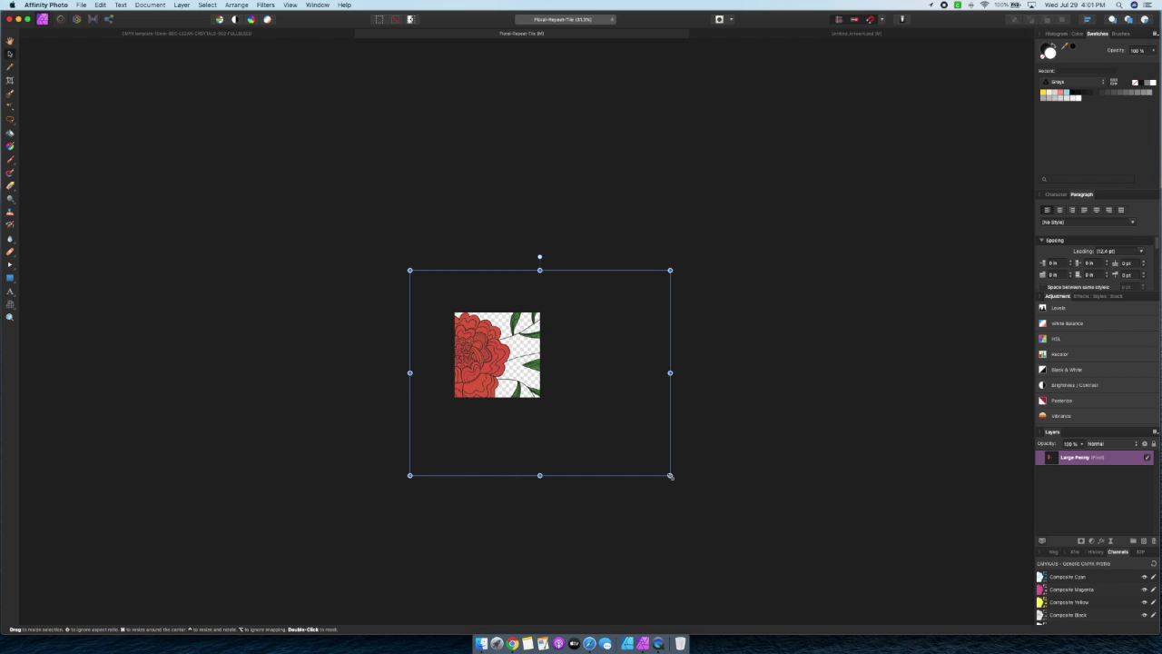
Scale the pasted peony spray down proportionally to fit the tile and move it fully inside the canvas
left_click_drag(670, 475, 564, 430)
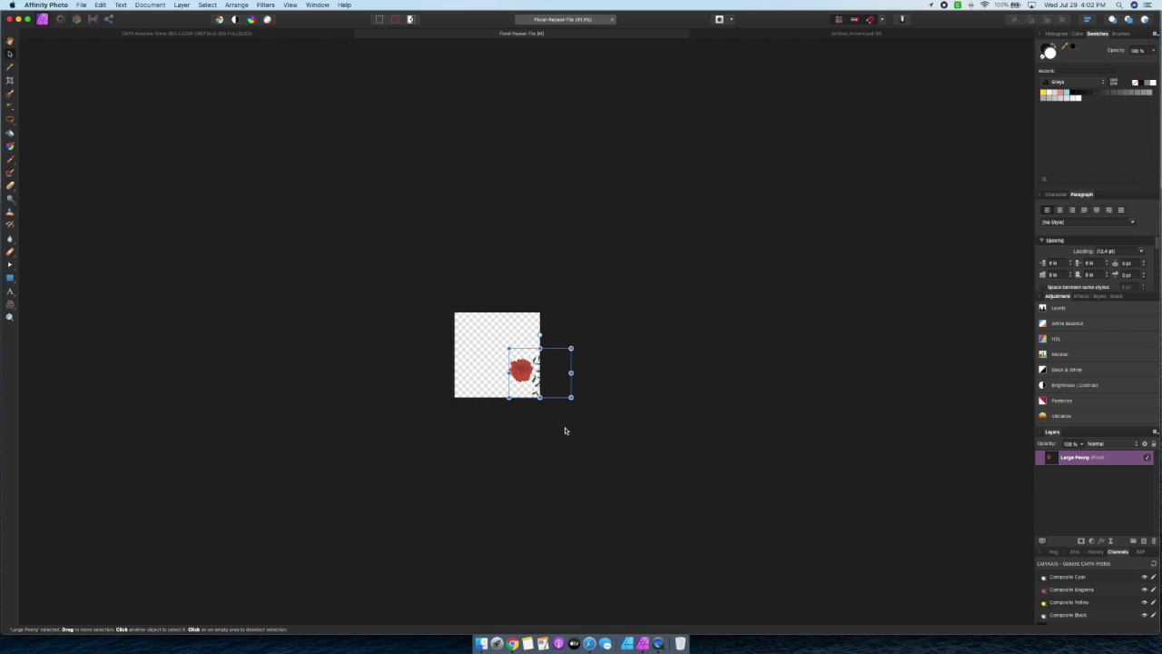
scroll(565, 430, "up", 3)
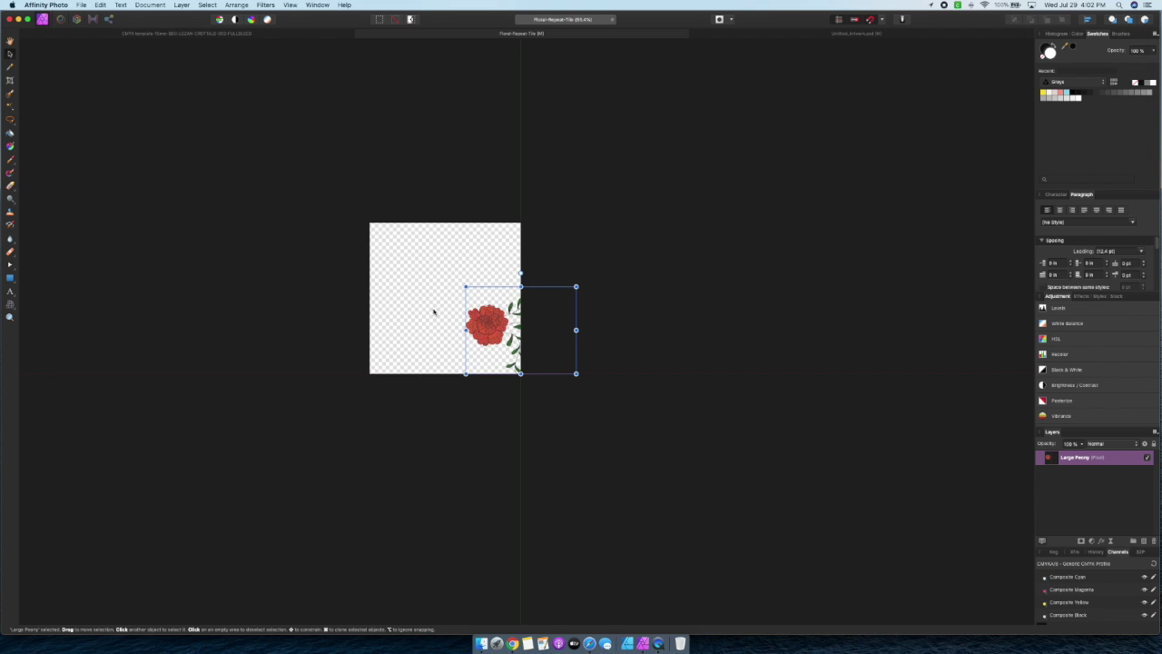
left_click_drag(490, 327, 449, 290)
Rotate the peony spray clockwise so its stems slant downward, place the bloom near the tile's upper-left corner, and deselect it
left_click_drag(522, 300, 527, 275)
left_click_drag(445, 287, 368, 267)
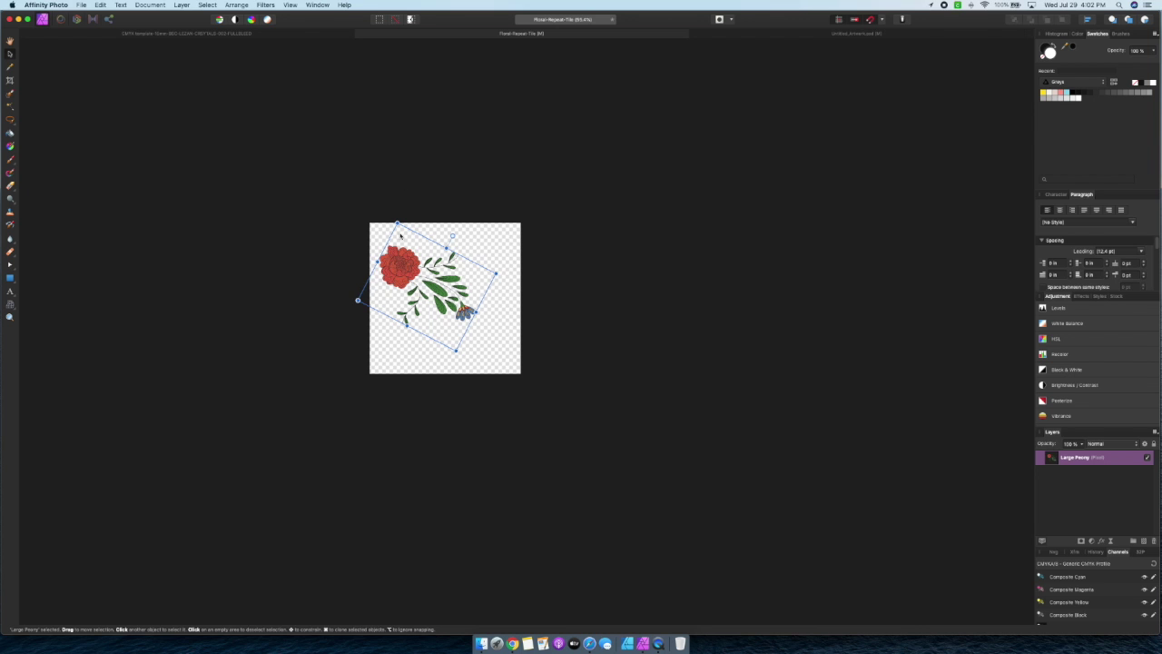
left_click(439, 366)
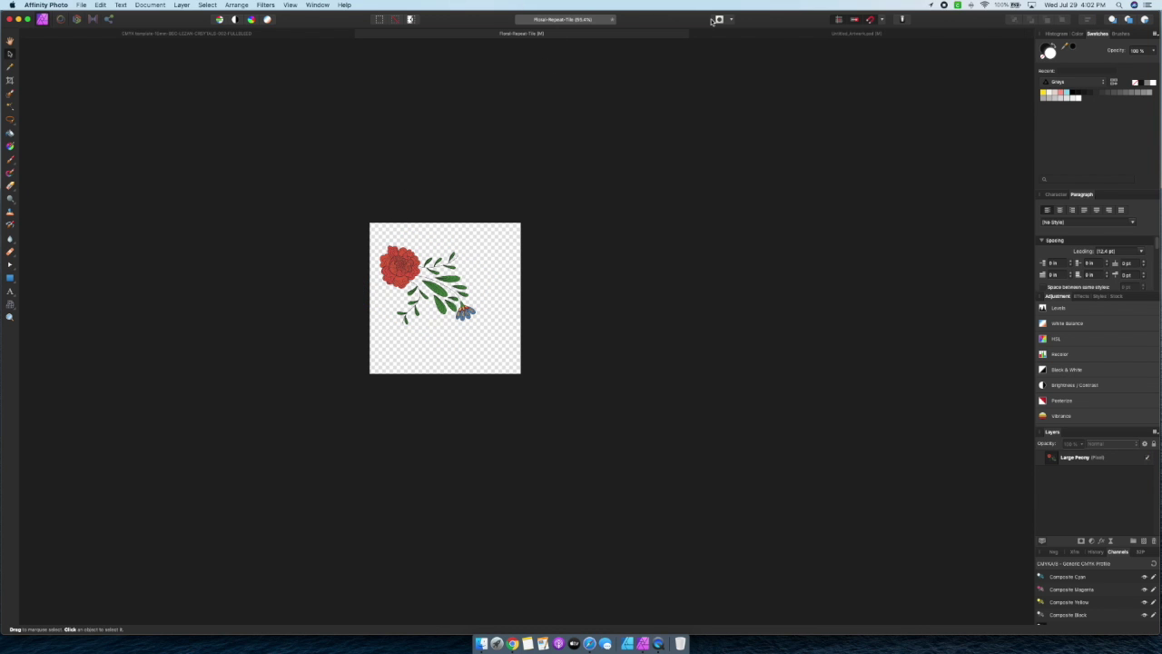
Select the Green Leaves layer in the Untitled_Artwork document and copy it
left_click(755, 35)
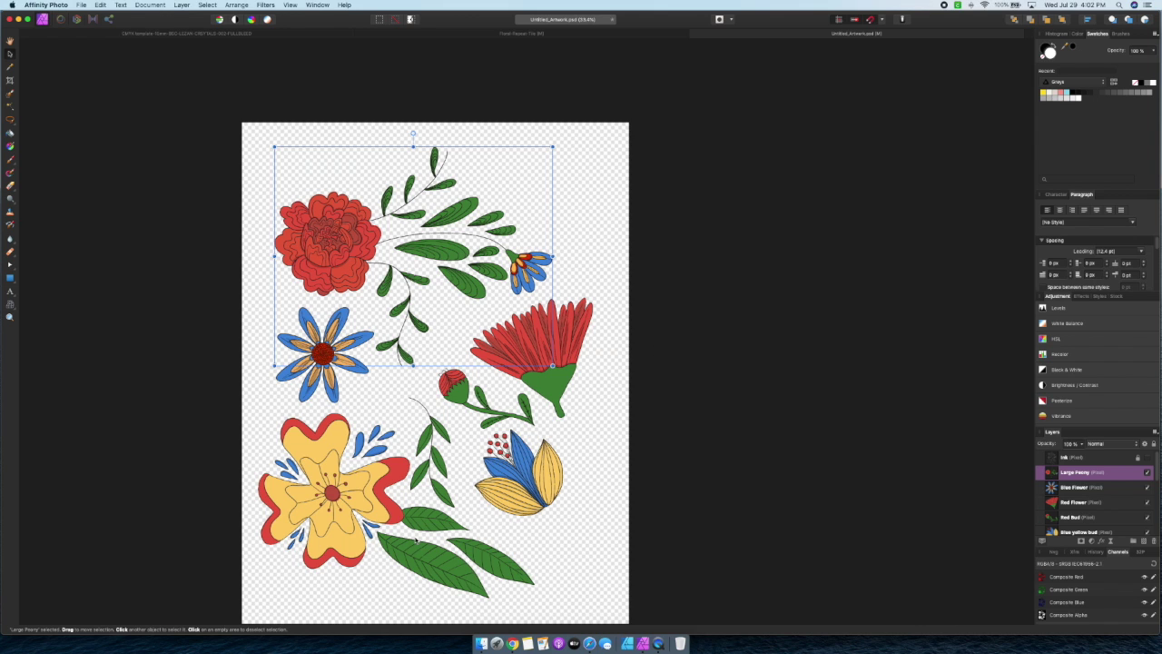
left_click(434, 465)
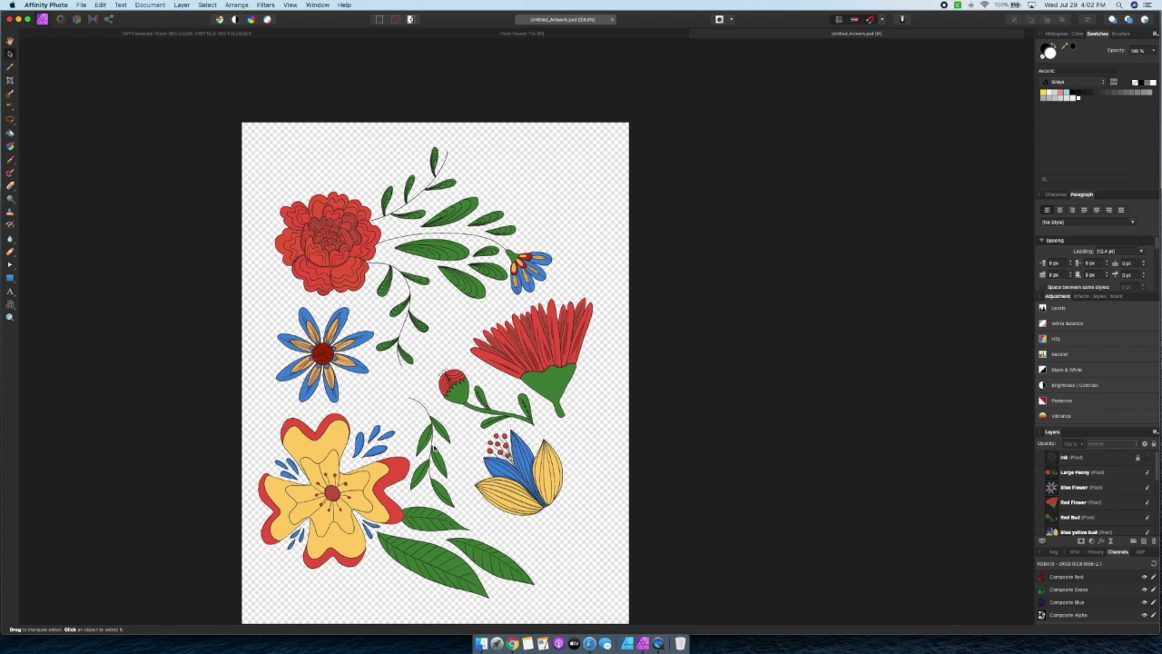
scroll(1113, 513, "down", 3)
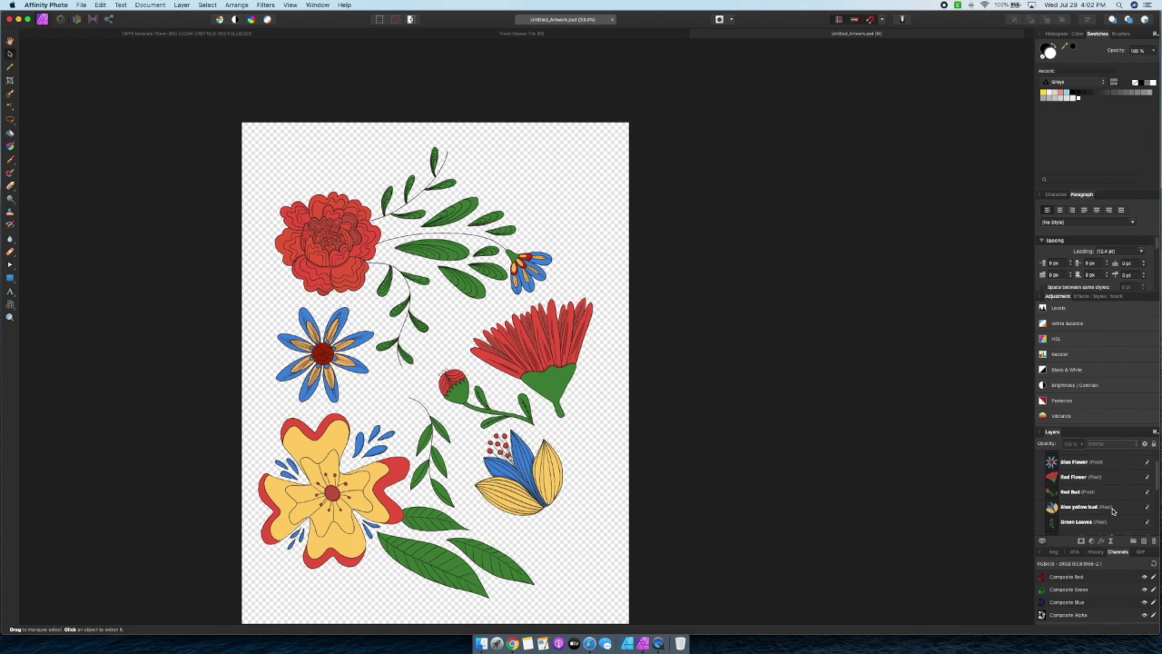
left_click(1079, 497)
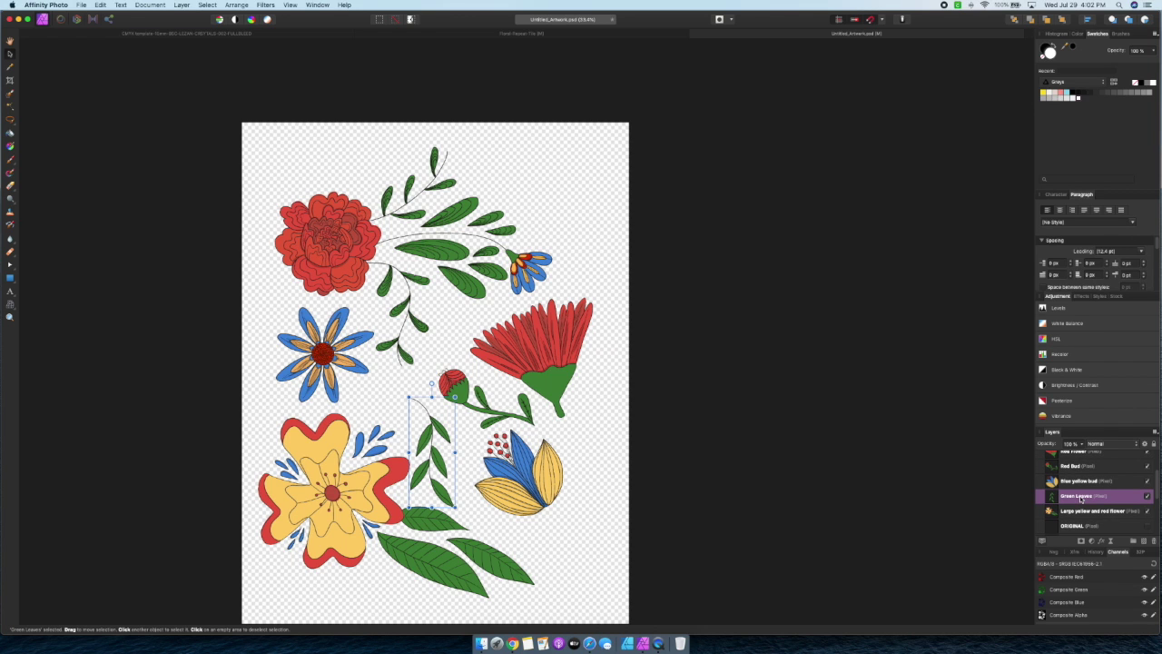
left_click(100, 5)
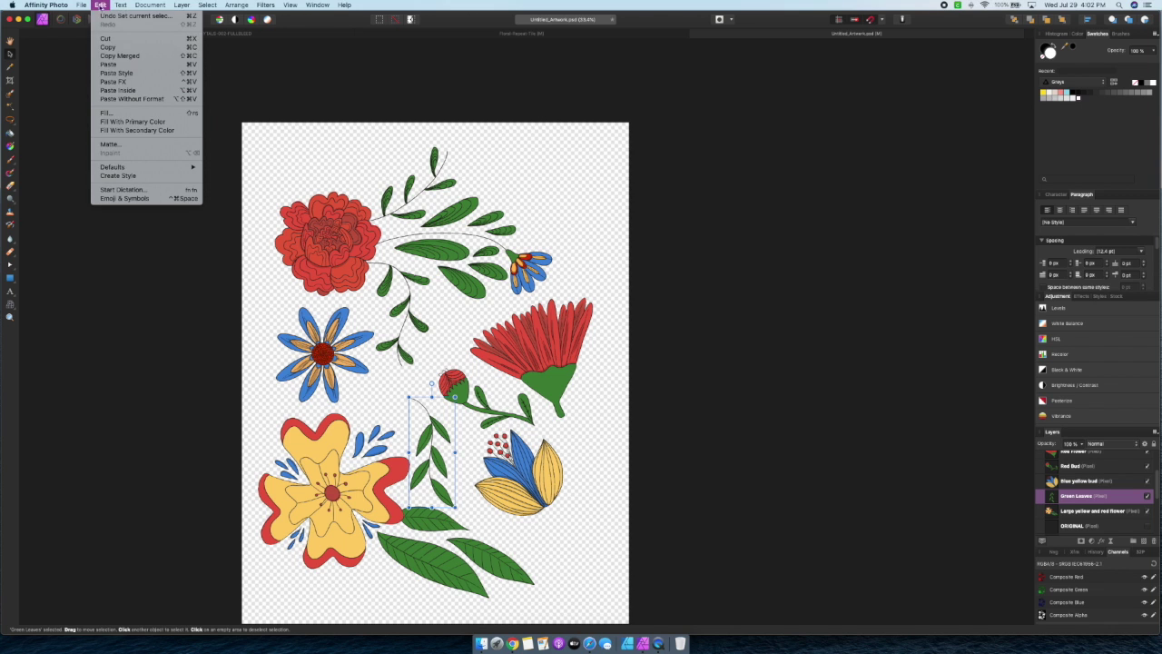
left_click(108, 47)
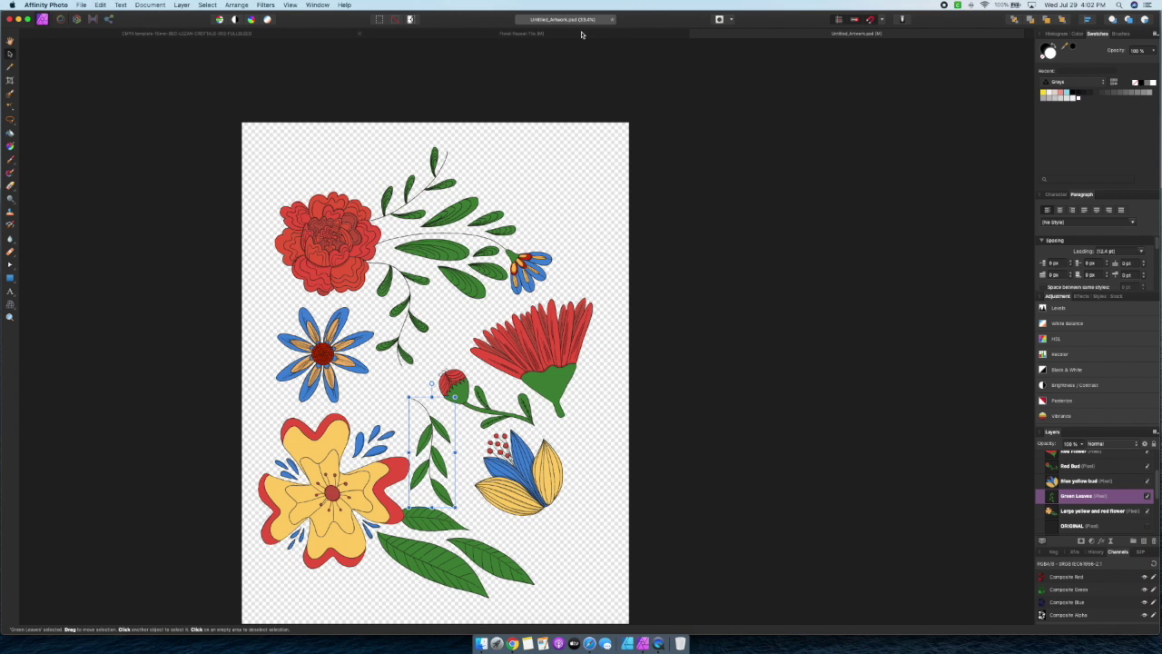
Switch to the Floral-Repeat-Tile document and paste the copied green leaves into the tile
left_click(582, 34)
left_click(81, 5)
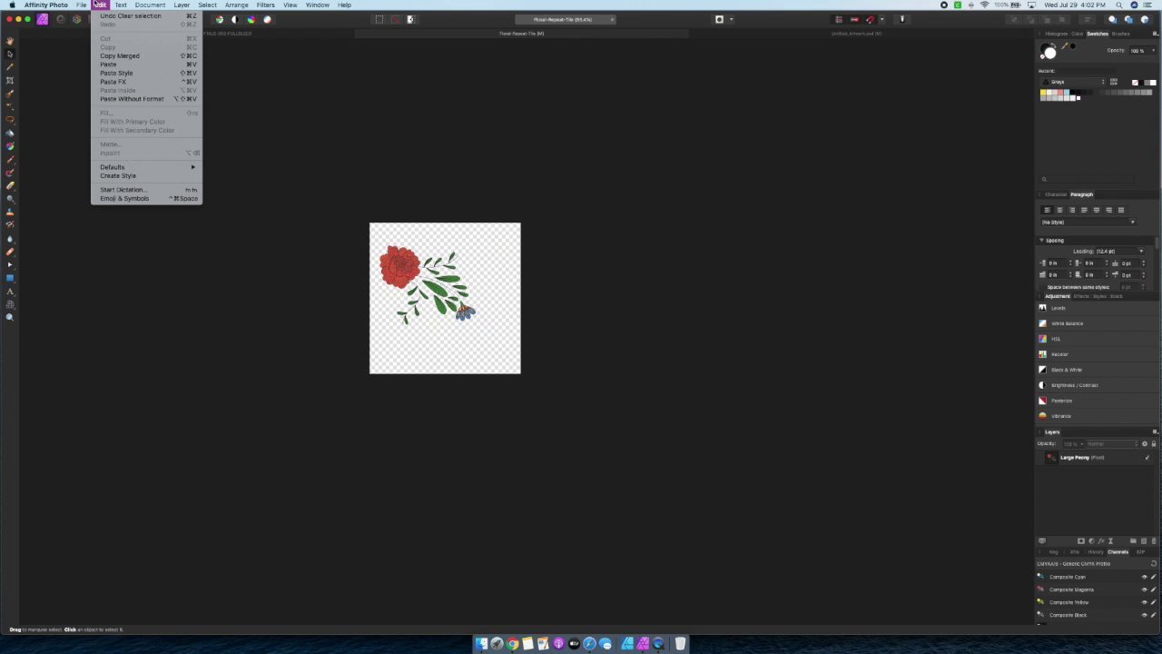
mouse_move(100, 4)
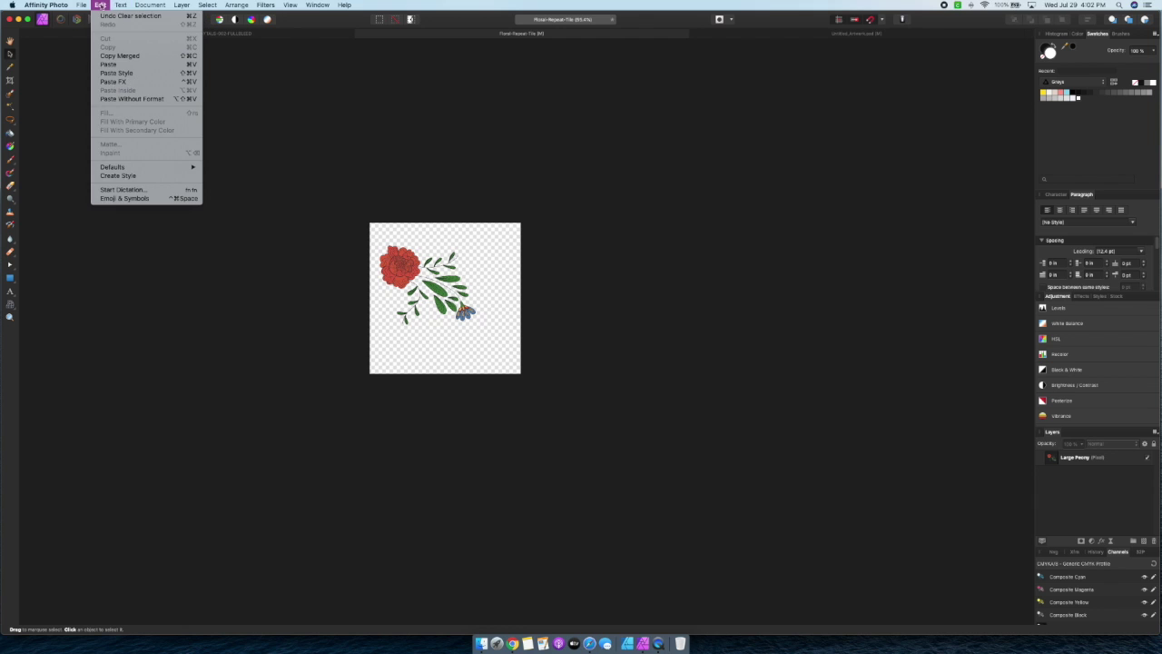
left_click(108, 63)
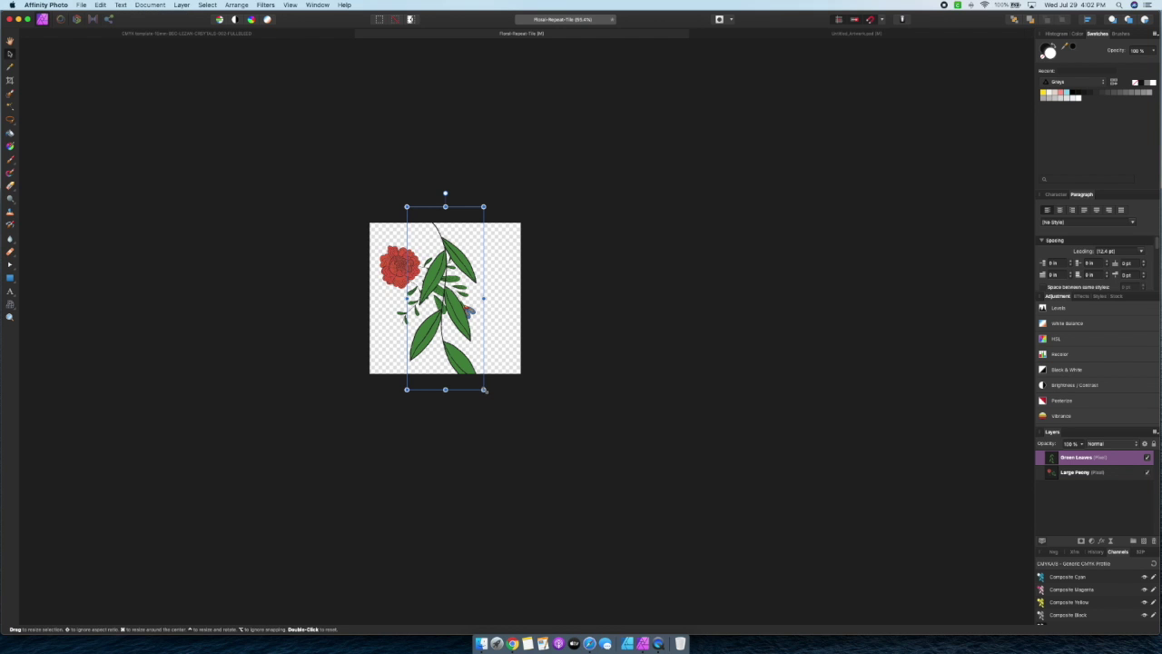
Scale the pasted leaf sprig down proportionally, rotate it nearly horizontal, and place it in the tile's lower-left area below the peony spray
left_click_drag(485, 389, 472, 363)
key("ctrl+z")
left_click_drag(484, 389, 460, 329)
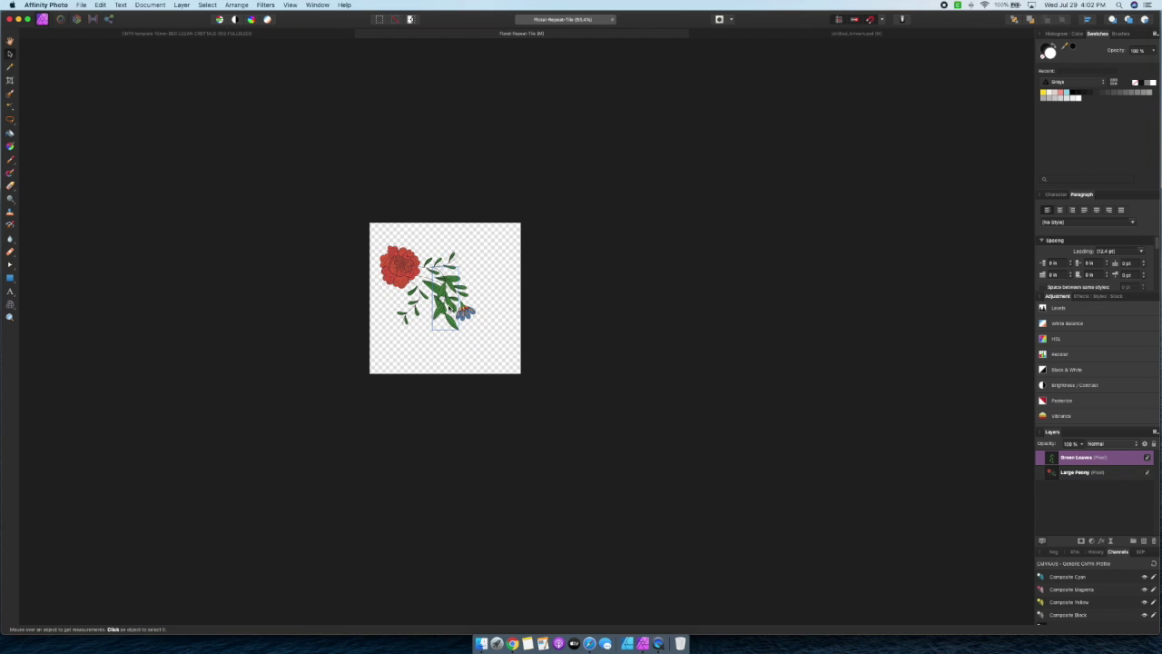
left_click_drag(444, 290, 412, 349)
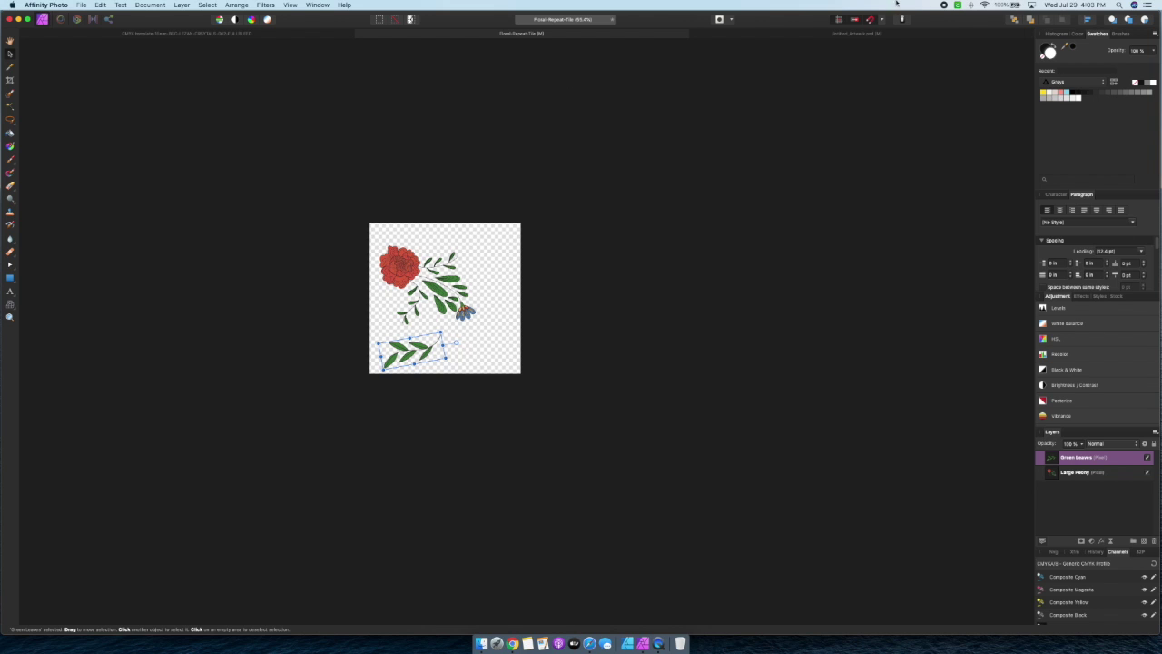
Copy the Blue yellow bud from Untitled_Artwork into the tile, scaled down, rotated upright and placed near the upper-right corner
left_click(808, 35)
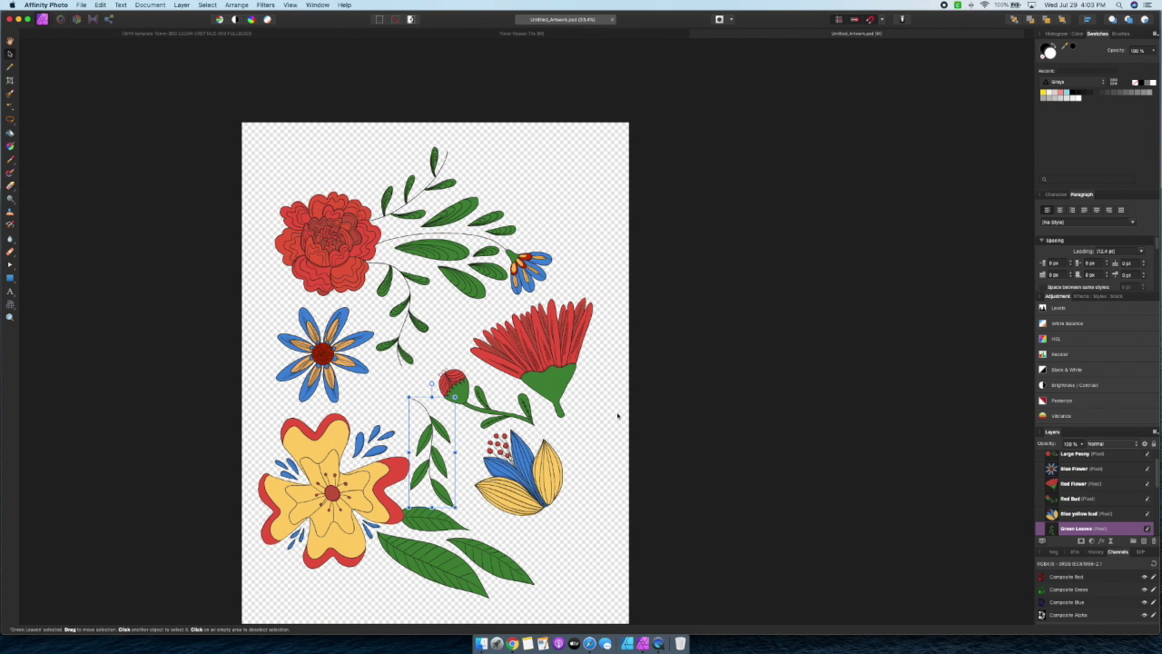
scroll(570, 406, "down", 1)
left_click(524, 462)
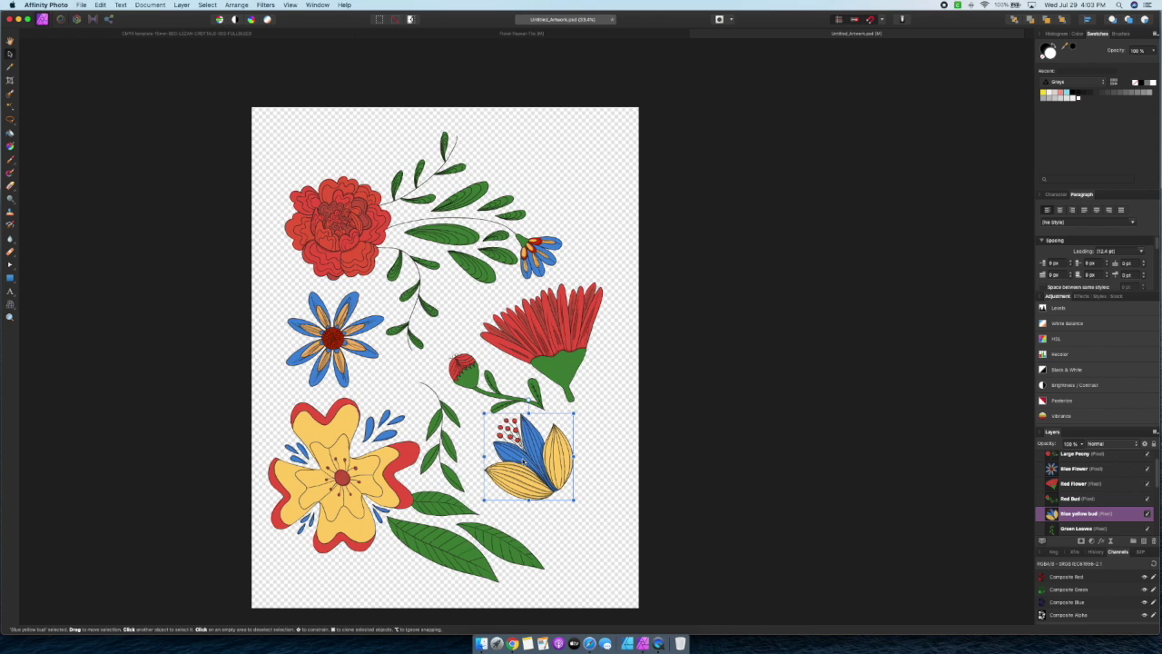
left_click_drag(524, 462, 496, 232)
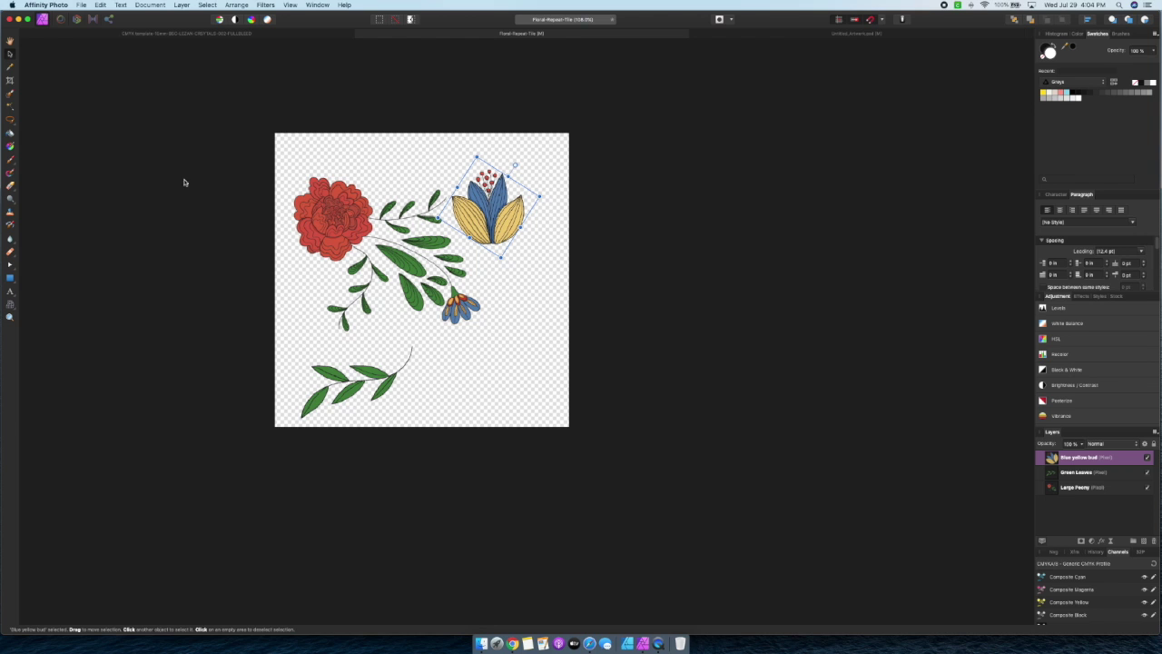
left_click(203, 273)
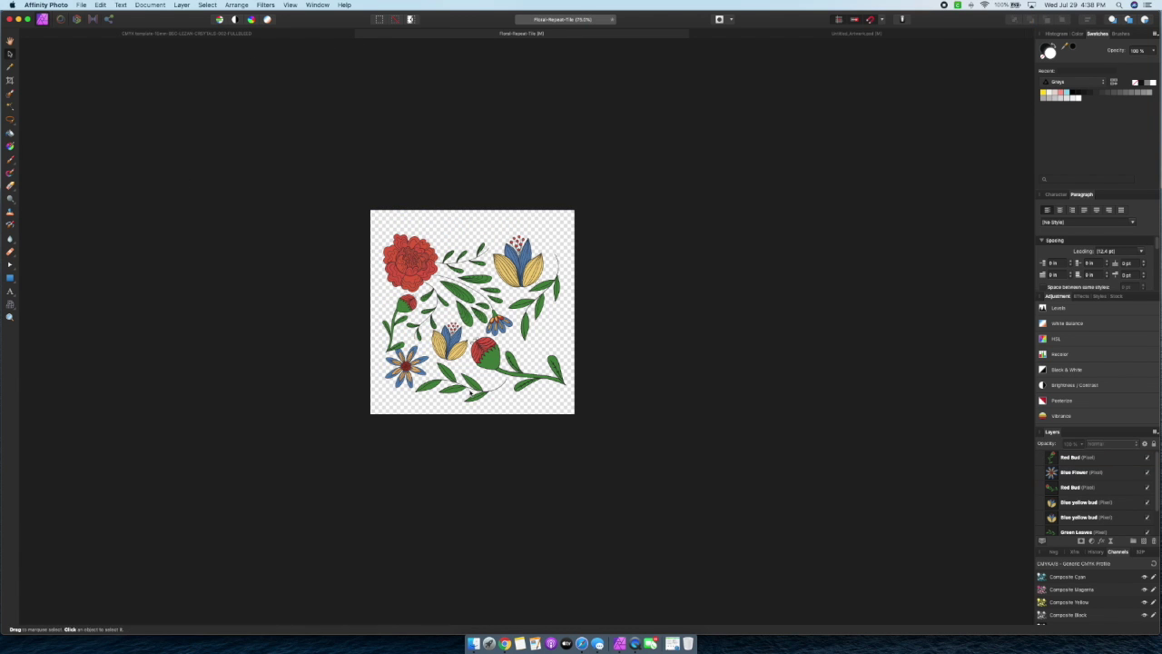
Move the blue flower in the tile's lower-left area slightly to the right and deselect it
left_click(405, 367)
left_click_drag(405, 367, 413, 369)
left_click(380, 216)
Group all the floral element layers in the tile, duplicate the group, and hide the lower copy
key("super+a")
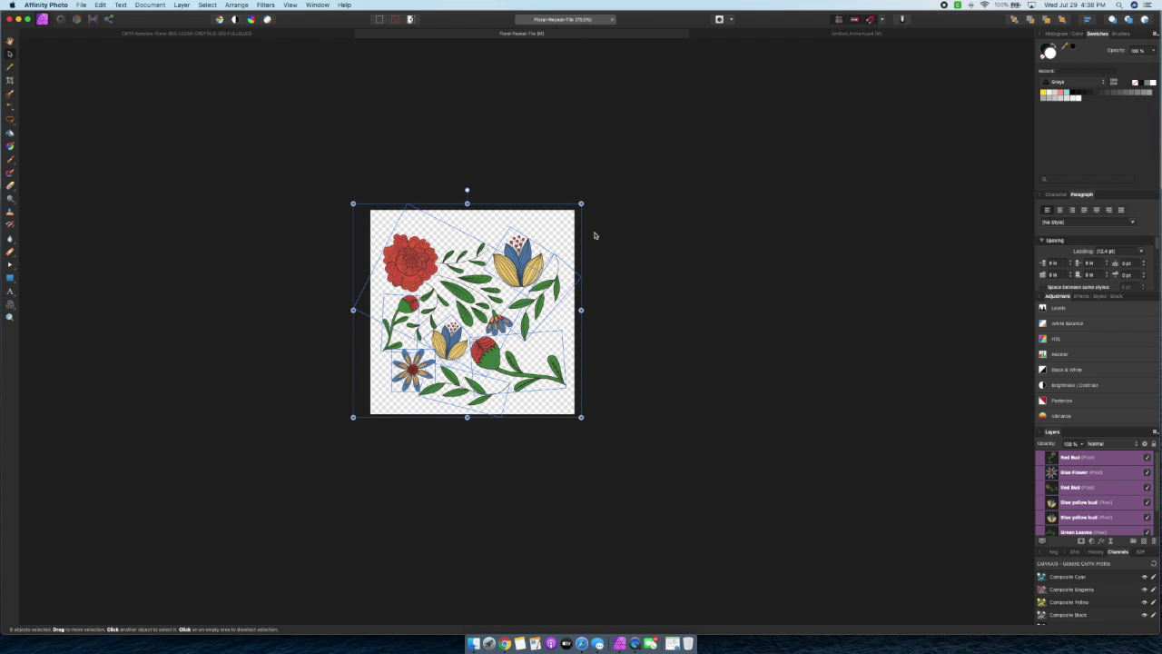
right_click(1096, 528)
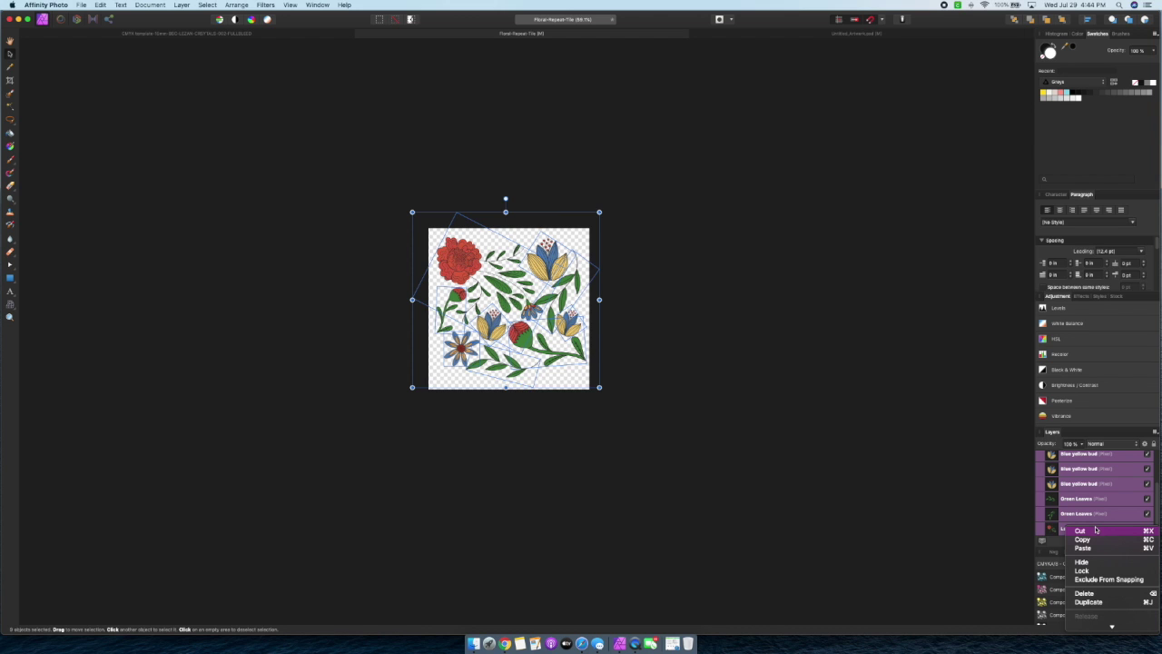
scroll(1094, 553, "down", 3)
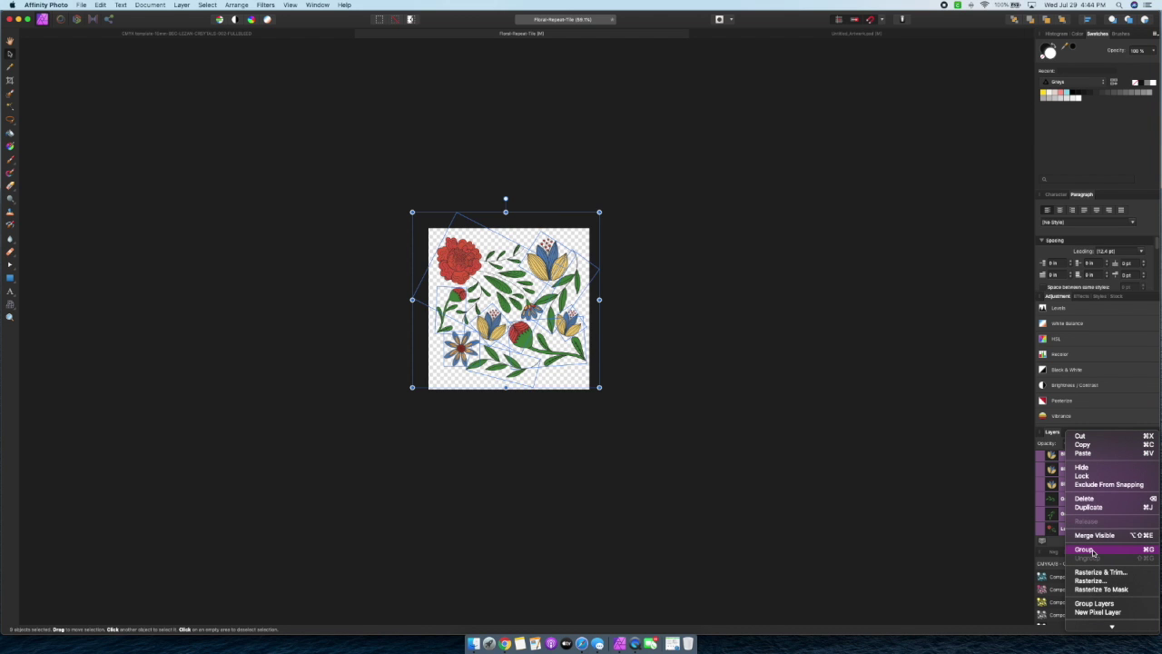
left_click(1093, 551)
right_click(1069, 457)
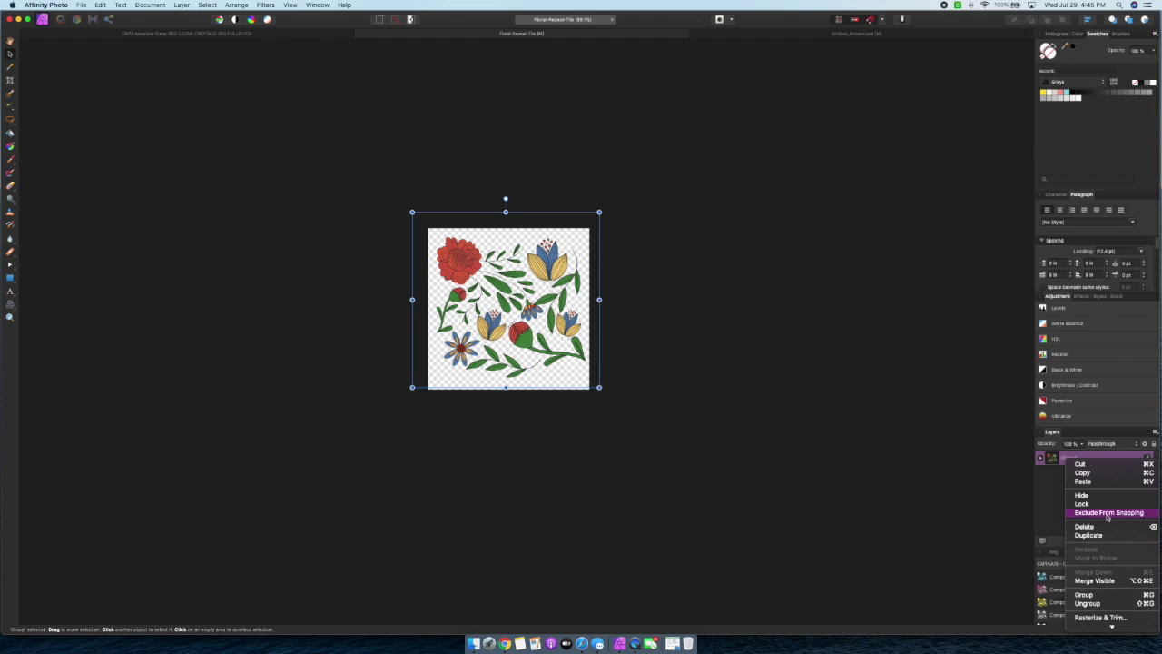
left_click(1099, 536)
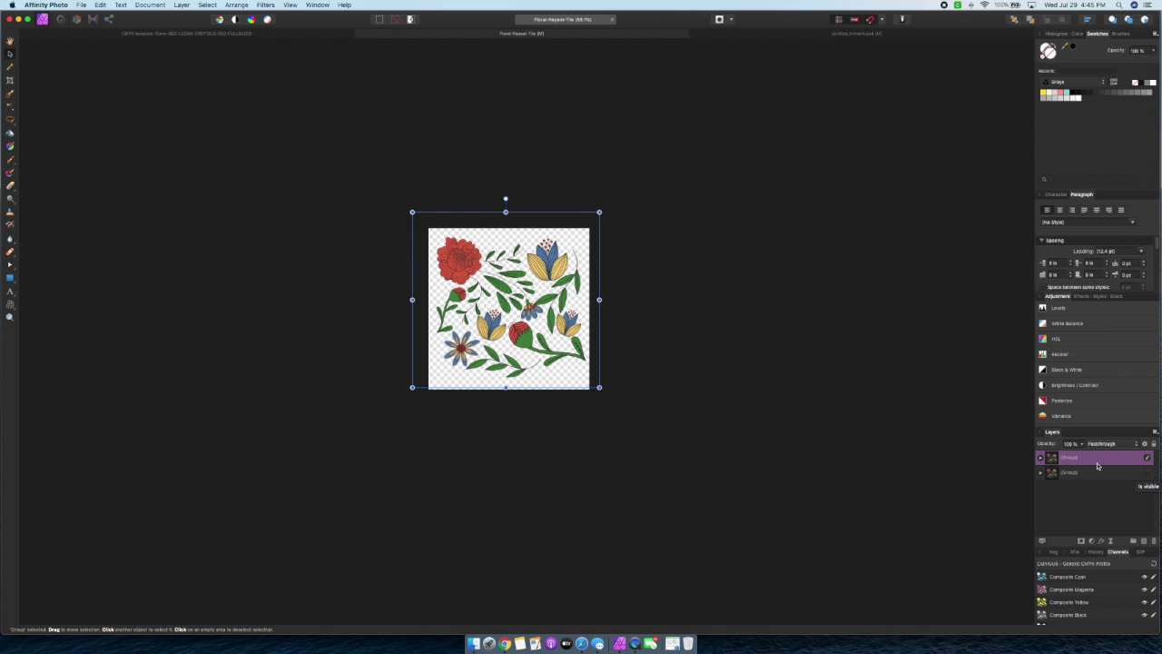
Rename the hidden lower group as FULL FLORAL GROUP
double_click(1072, 473)
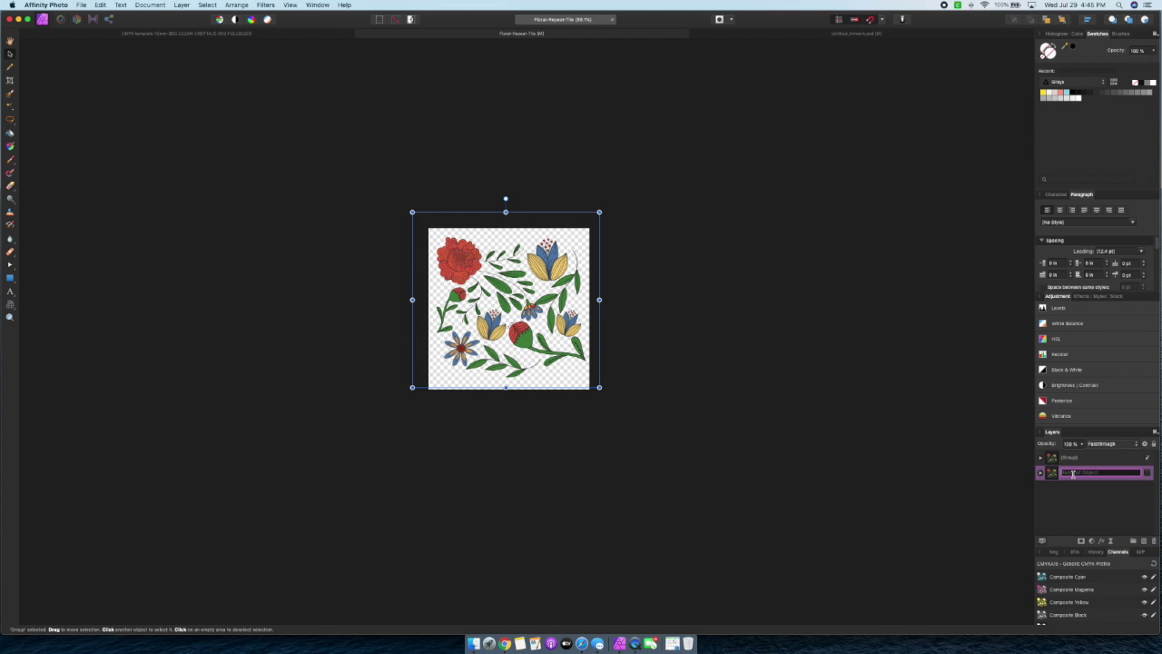
type("FULL FLORAL GROUP")
key("Return")
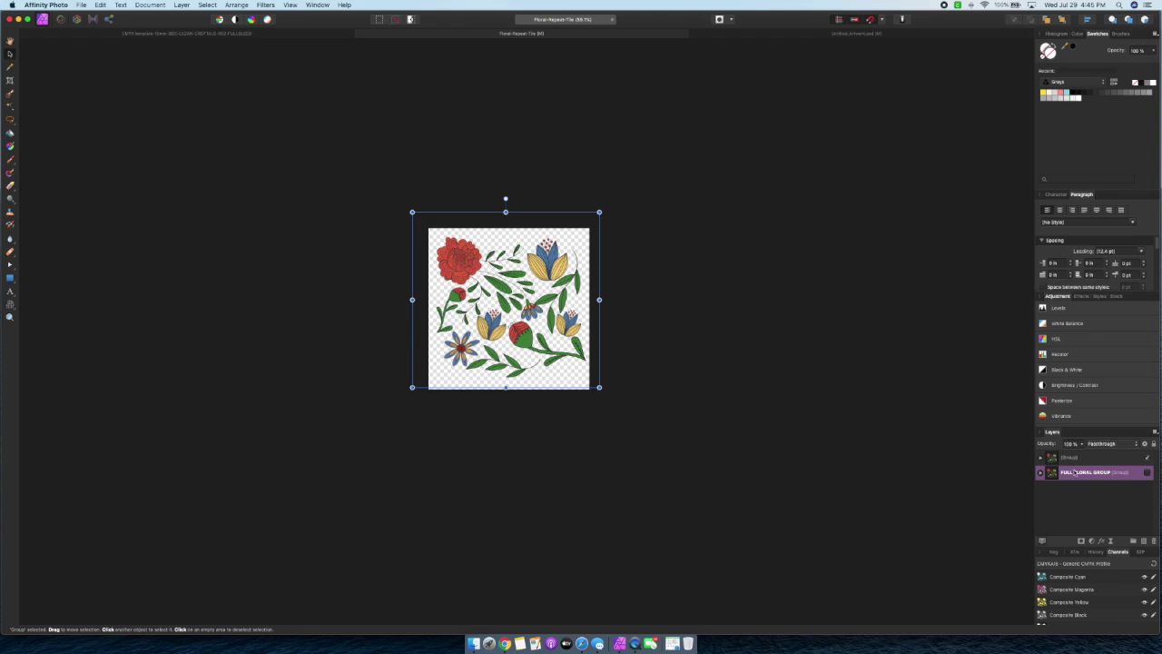
Name the visible upper group FULL FLORAL GROUP and the hidden lower one FULL FLORAL GROUP ORIGINAL
left_click(1071, 459)
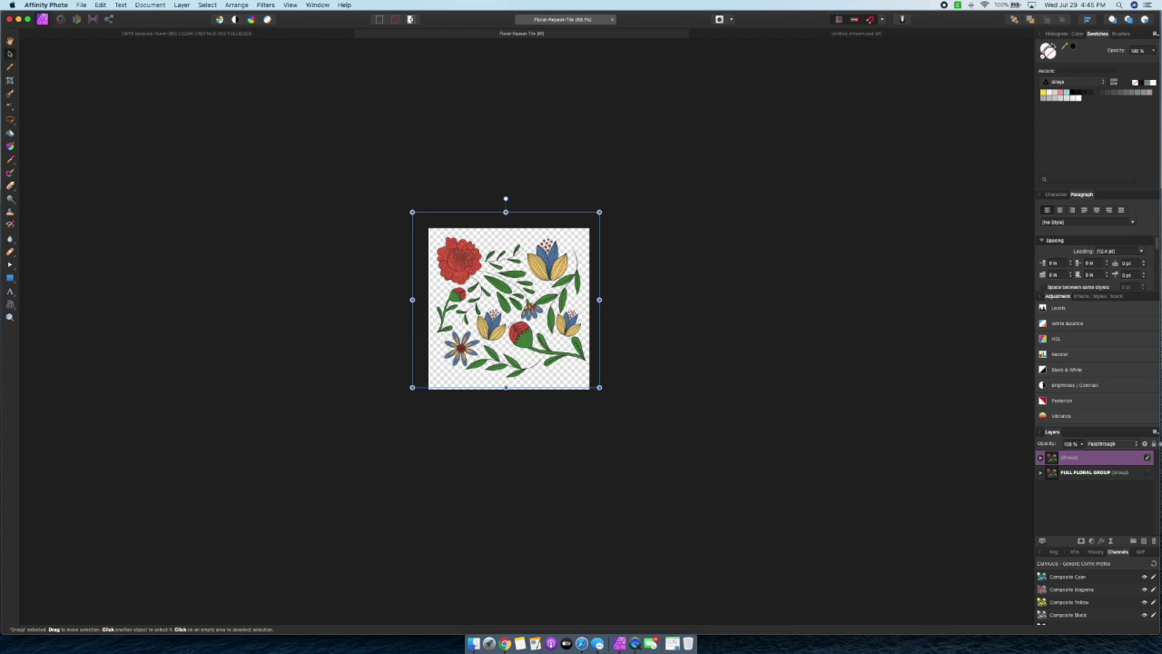
right_click(1091, 461)
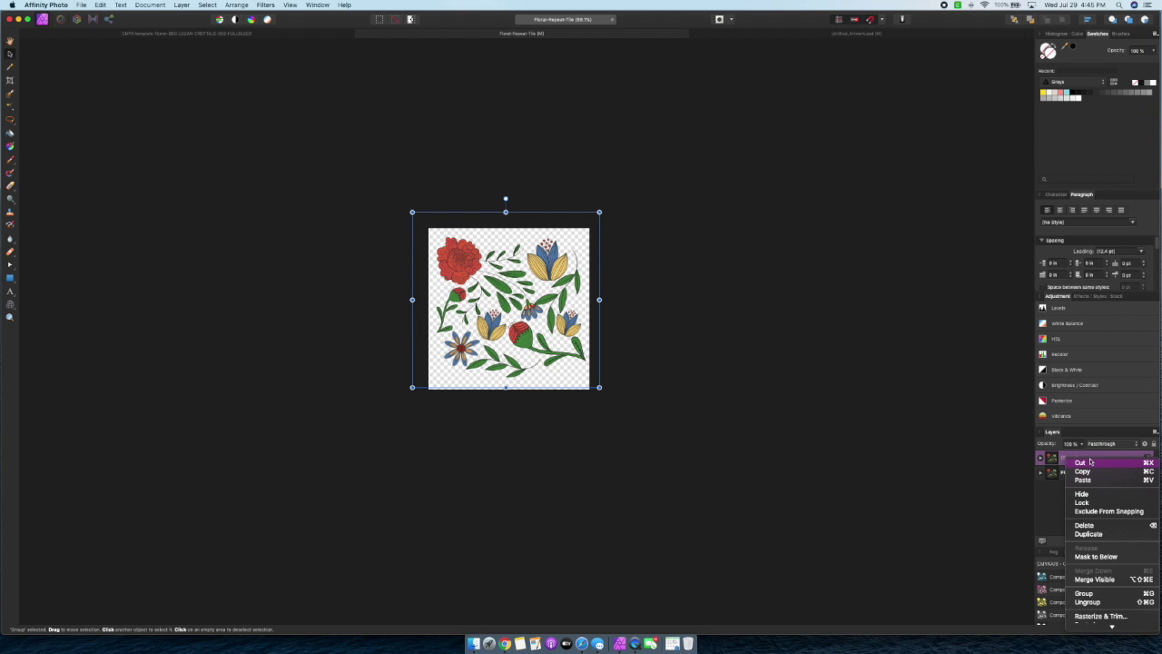
left_click(1081, 459)
right_click(1079, 458)
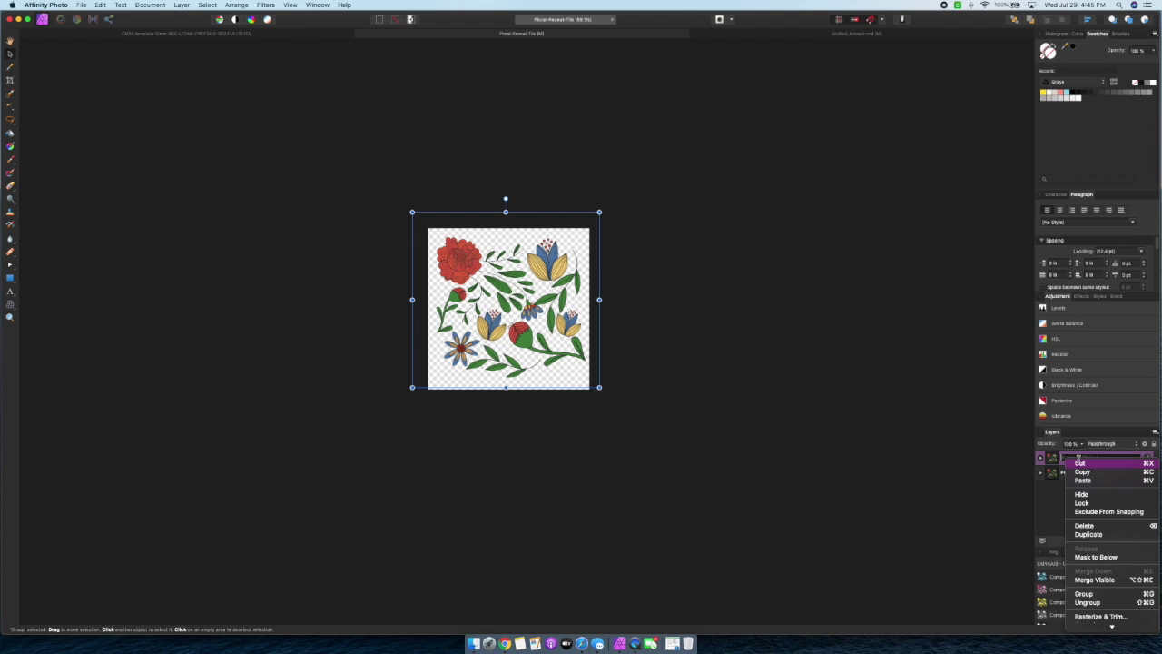
left_click(1078, 459)
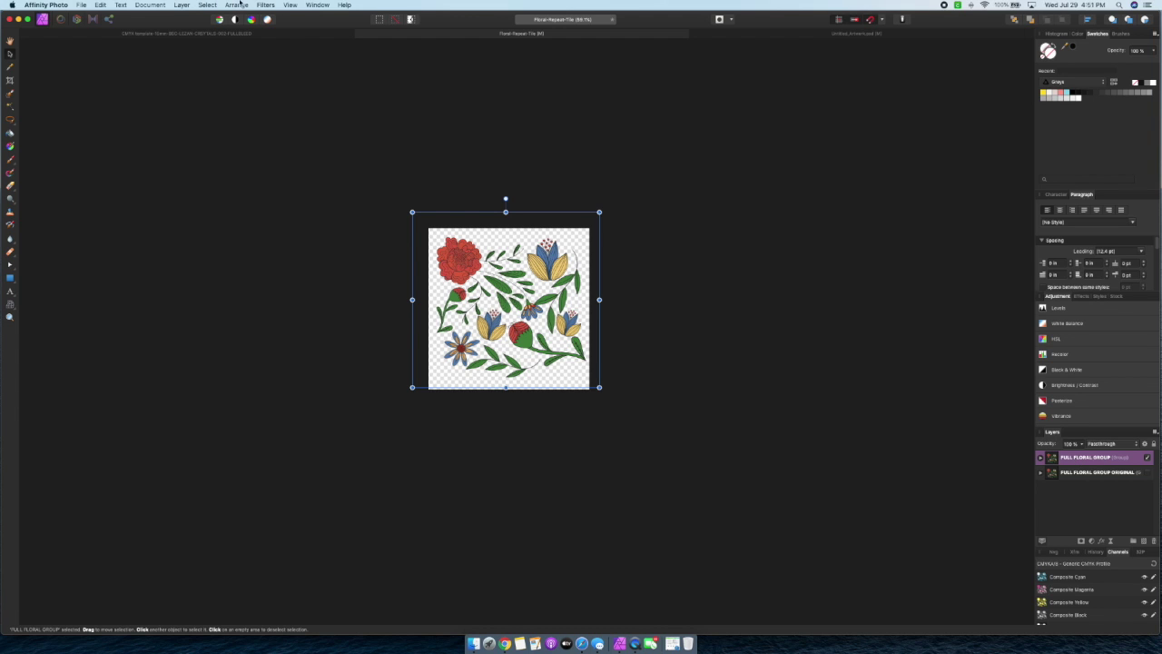
Apply the Affine distort filter to FULL FLORAL GROUP with Offset X 50 %, Offset Y 50 % and Extend Mode Wrap
left_click(267, 5)
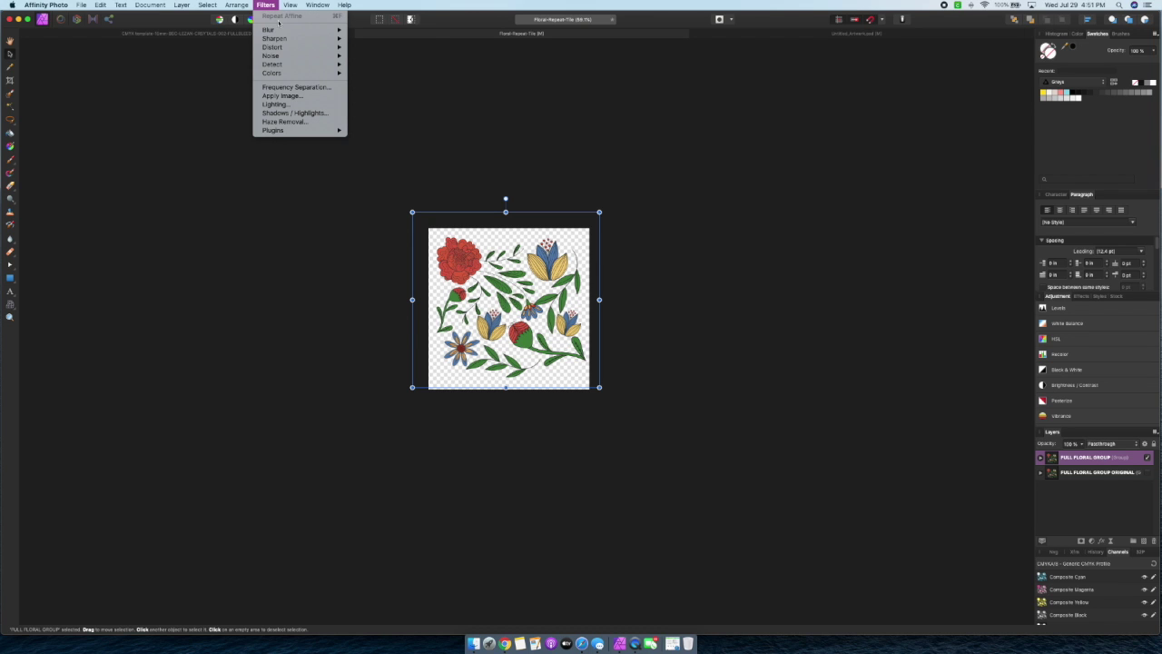
mouse_move(288, 49)
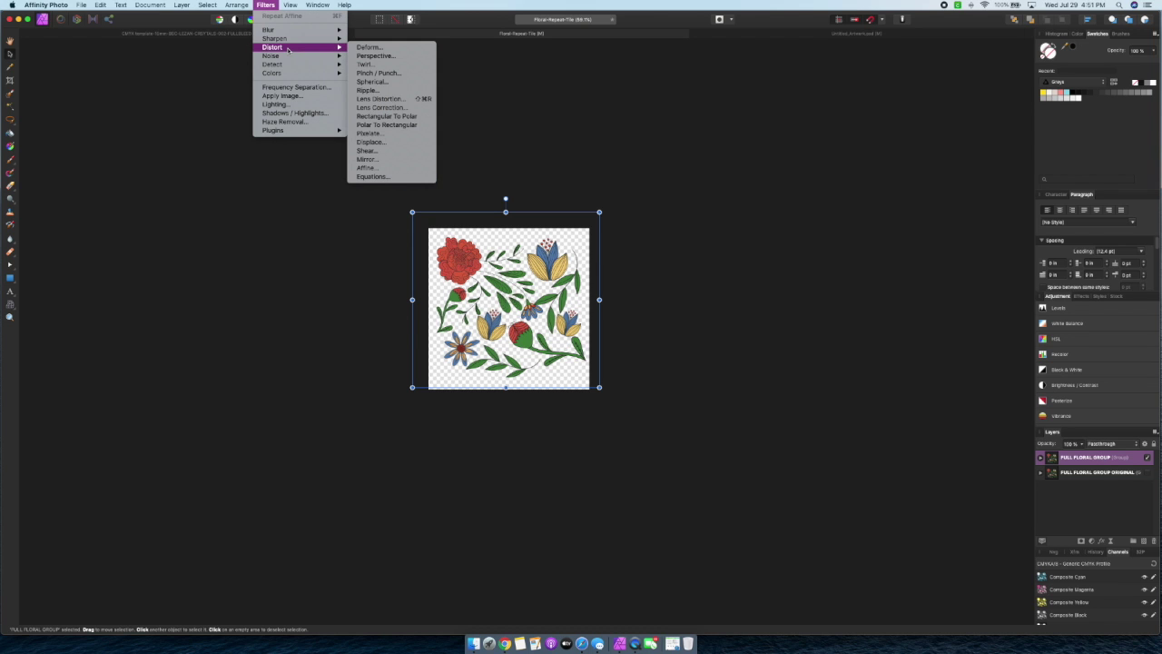
left_click(416, 171)
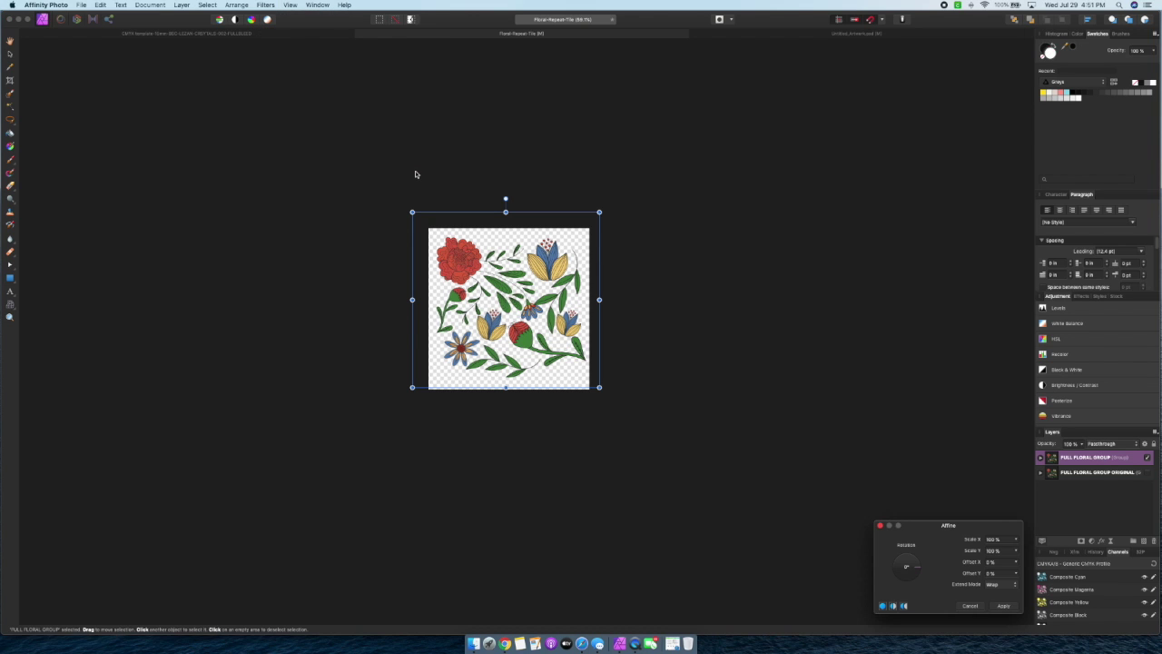
left_click_drag(956, 532, 701, 264)
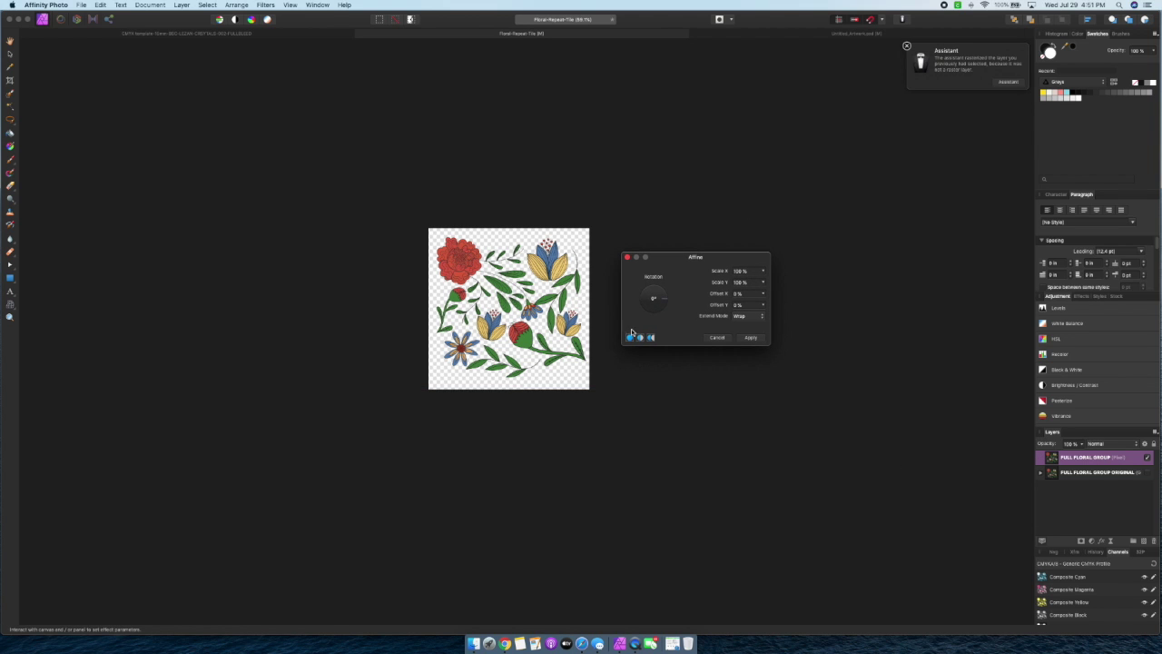
left_click(741, 295)
left_click(738, 294)
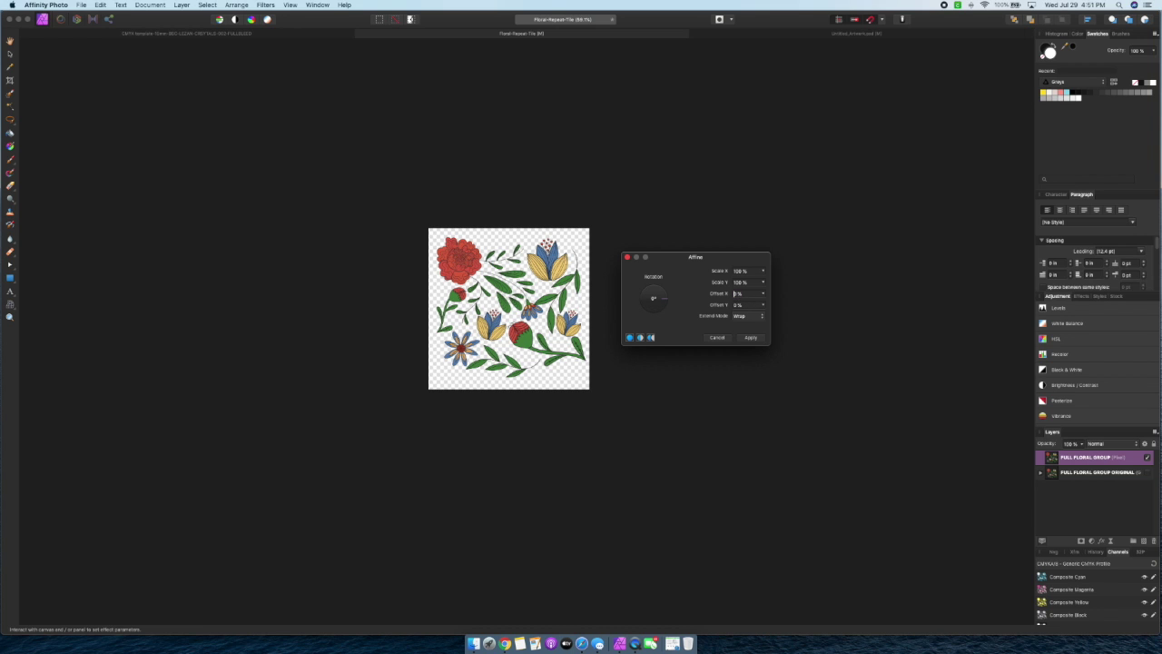
left_click(736, 306)
type("5")
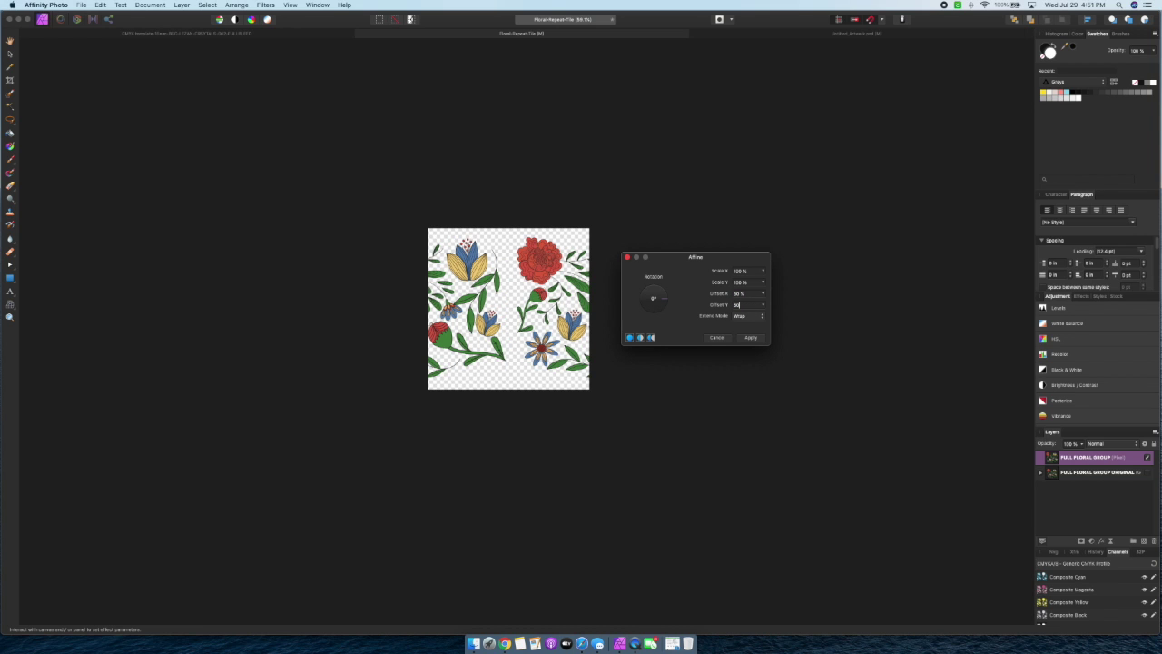
type("0")
left_click(752, 316)
left_click(752, 317)
key("Tab")
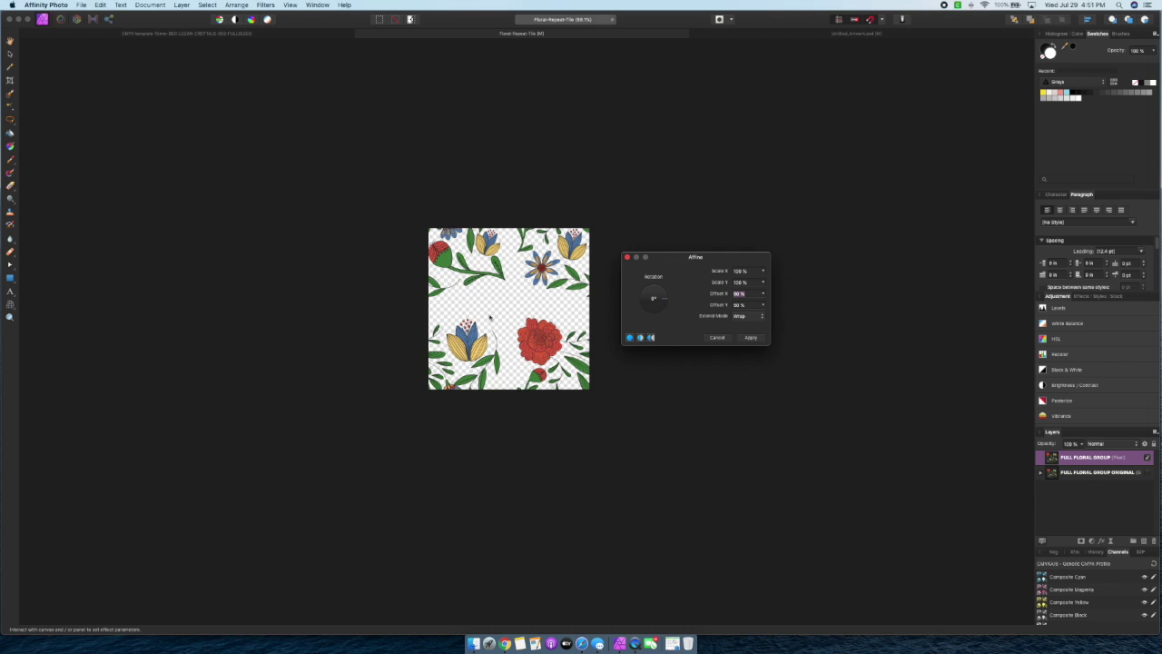
left_click(751, 337)
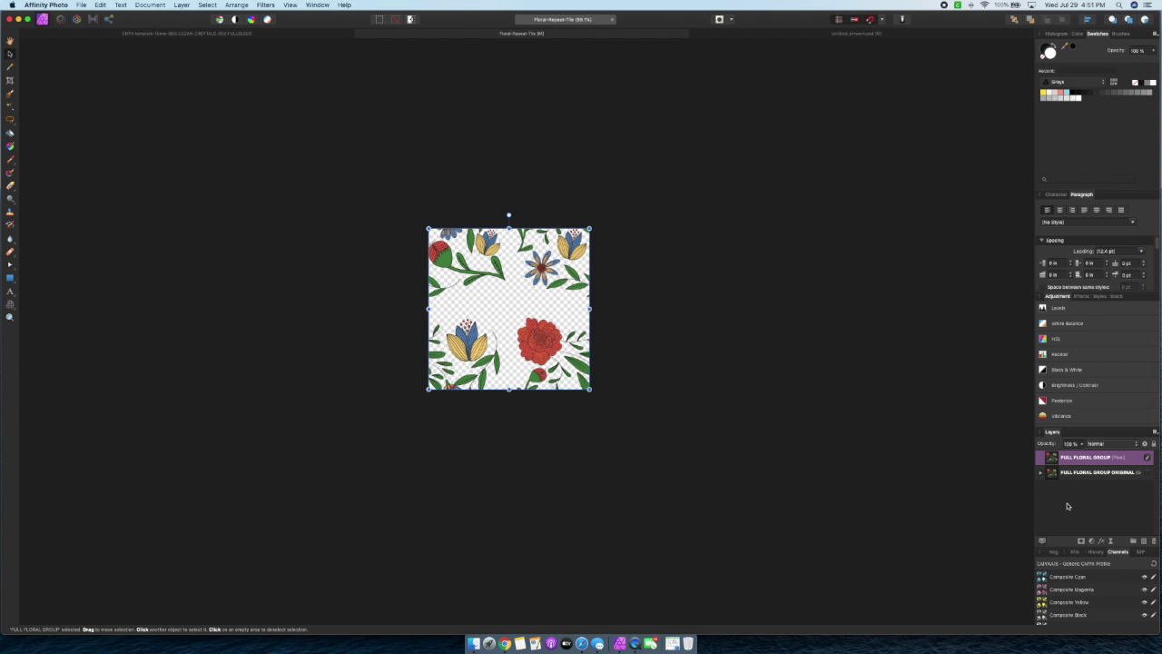
Look through the individual floral layers inside FULL FLORAL GROUP ORIGINAL
left_click(1041, 472)
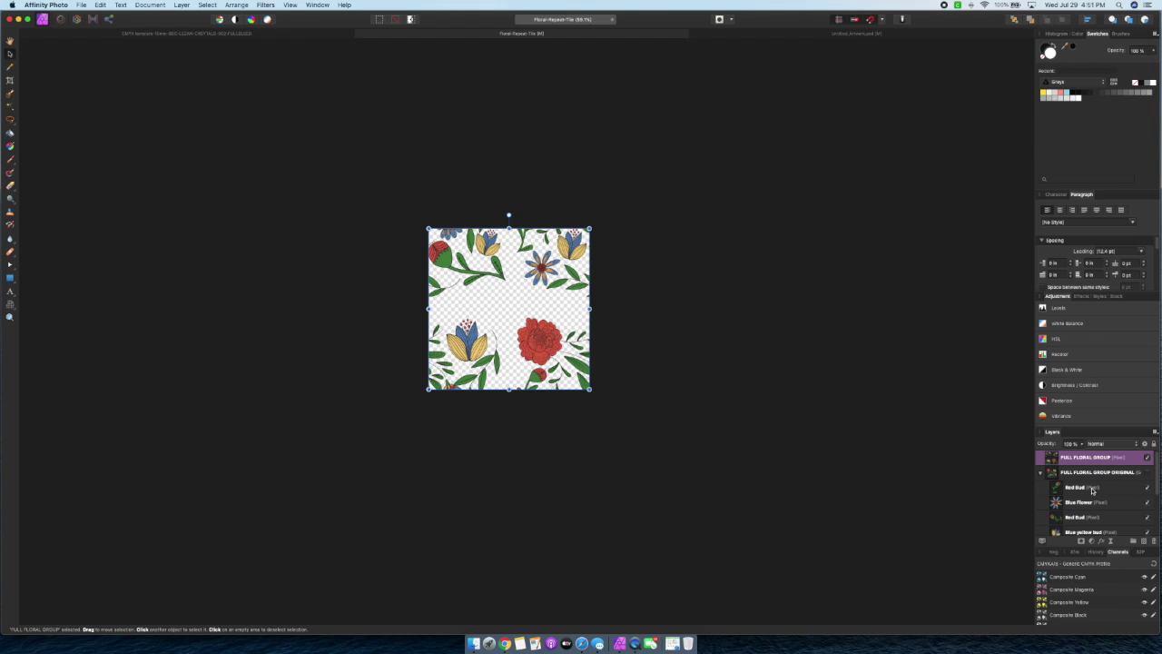
left_click(1118, 494)
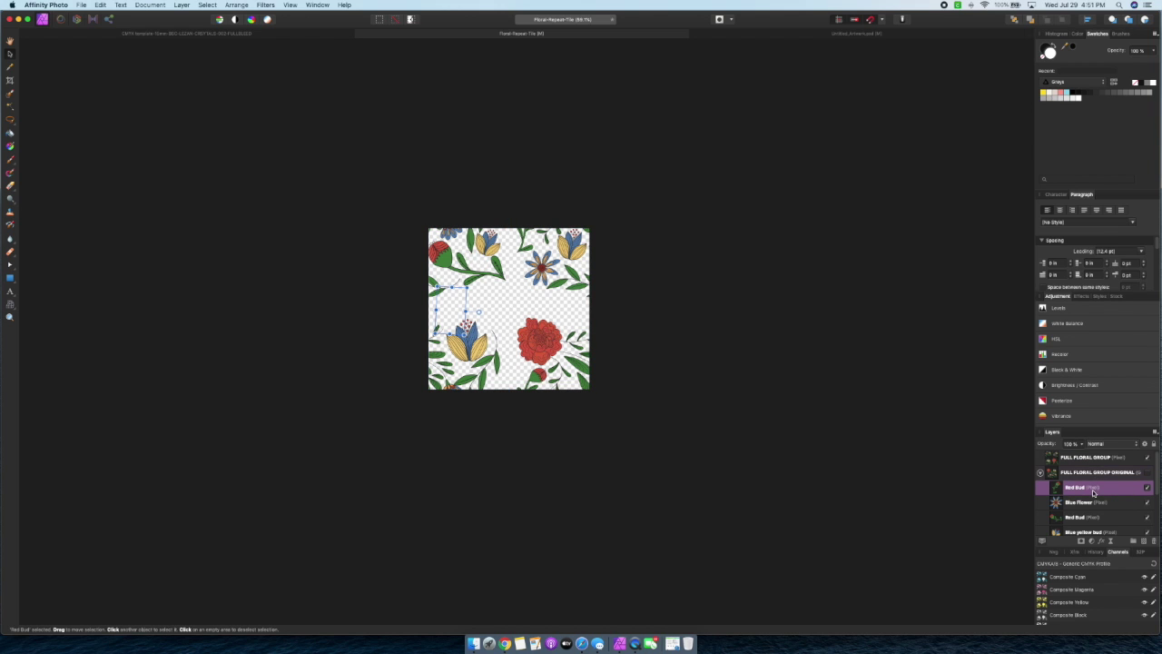
scroll(1094, 493, "down", 2)
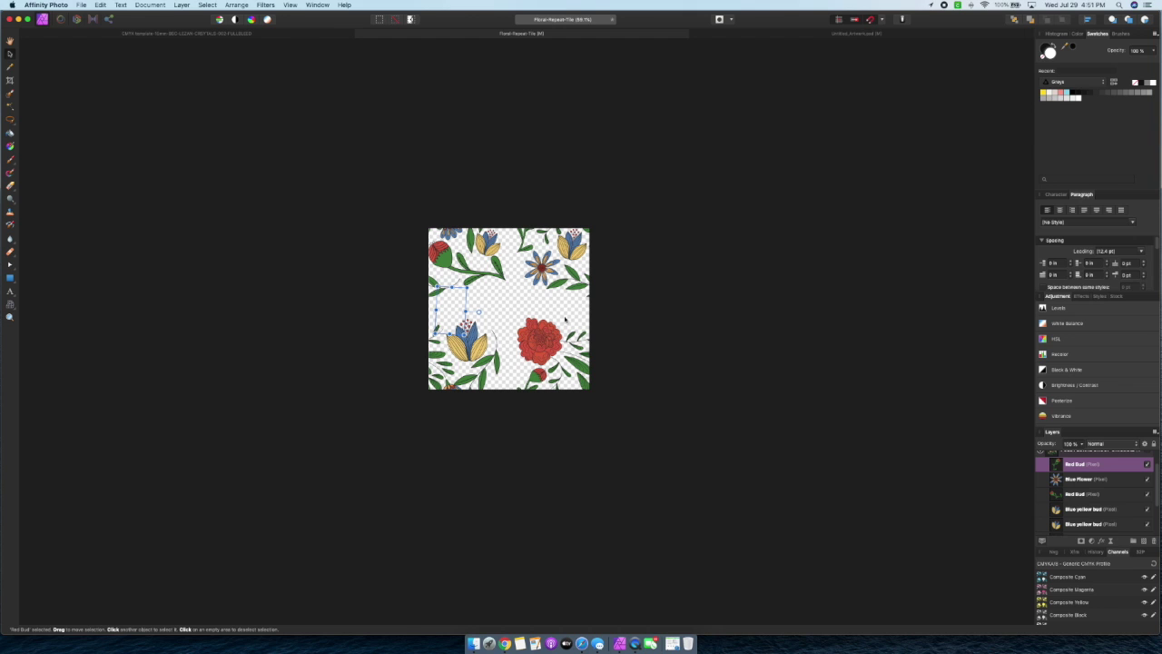
scroll(1076, 494, "up", 1)
scroll(1077, 495, "up", 1)
scroll(1084, 477, "up", 1)
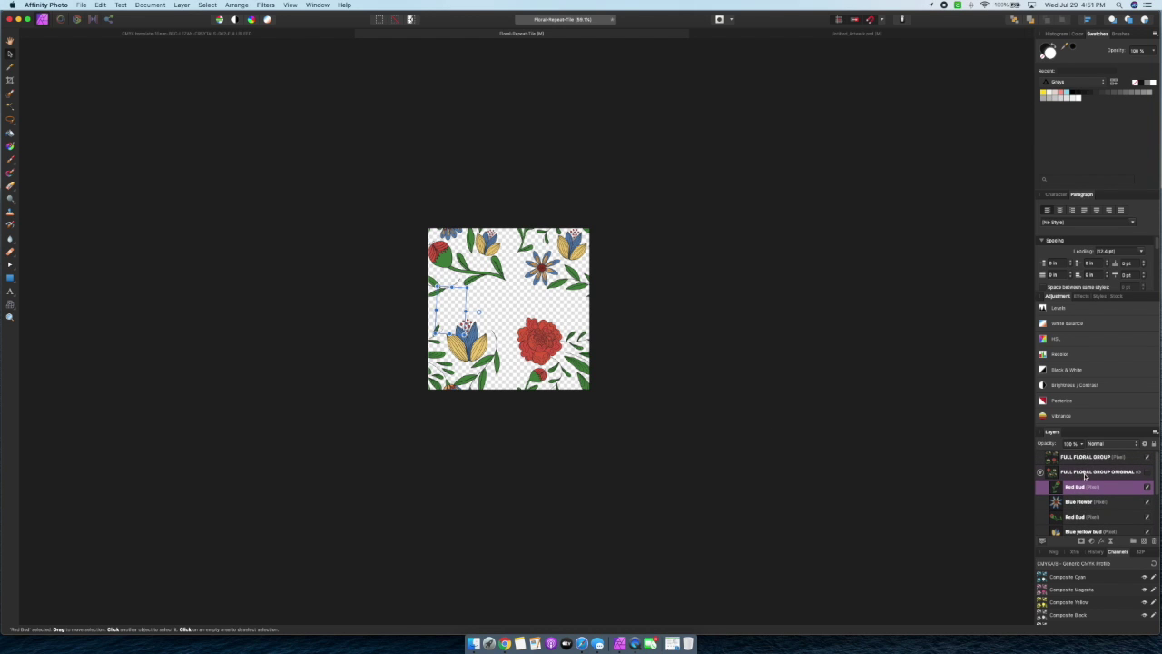
left_click(1094, 510)
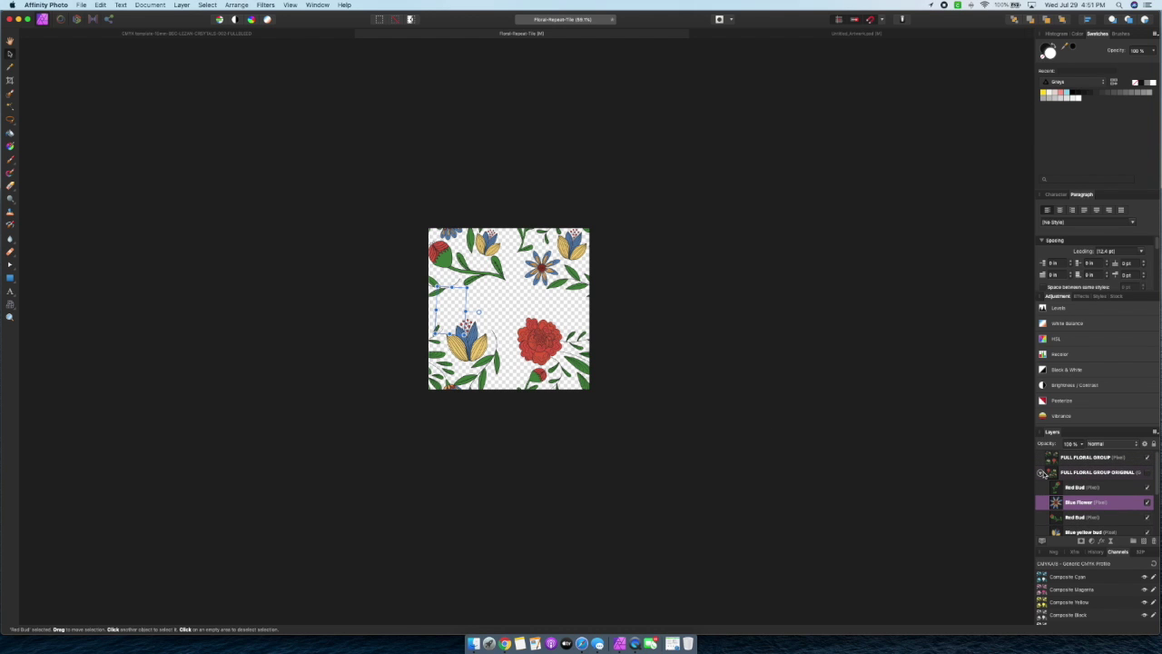
left_click(1041, 472)
Duplicate FULL FLORAL GROUP ORIGINAL, check the copy's artwork over the offset tile, and hide the copy
left_click(1072, 474)
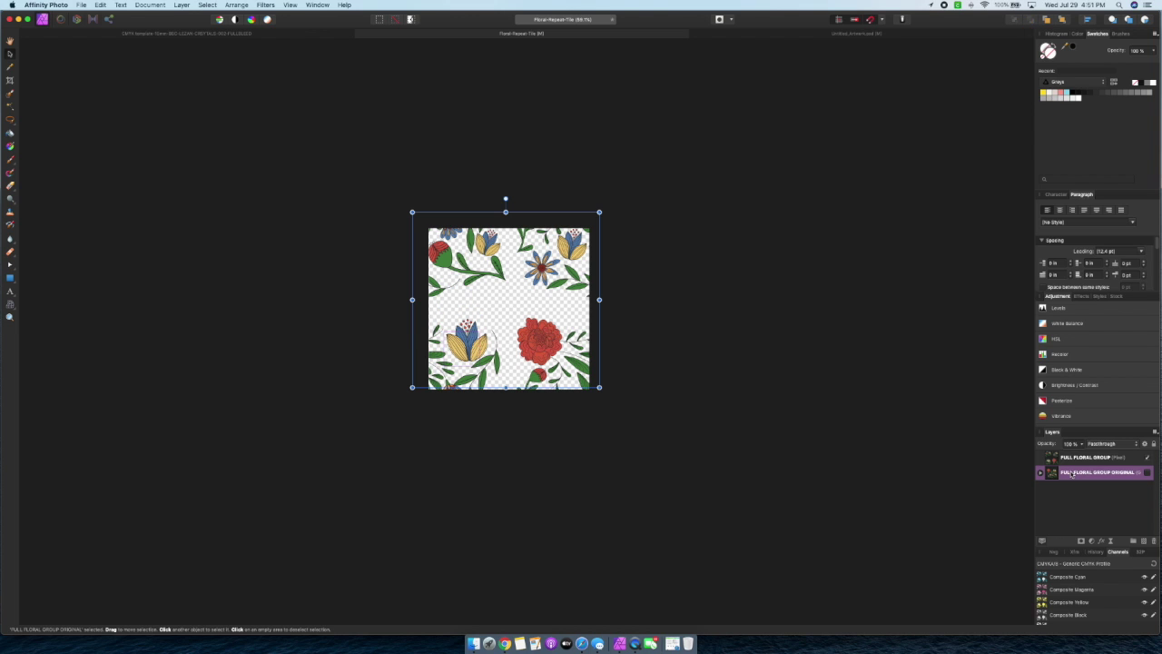
right_click(1070, 472)
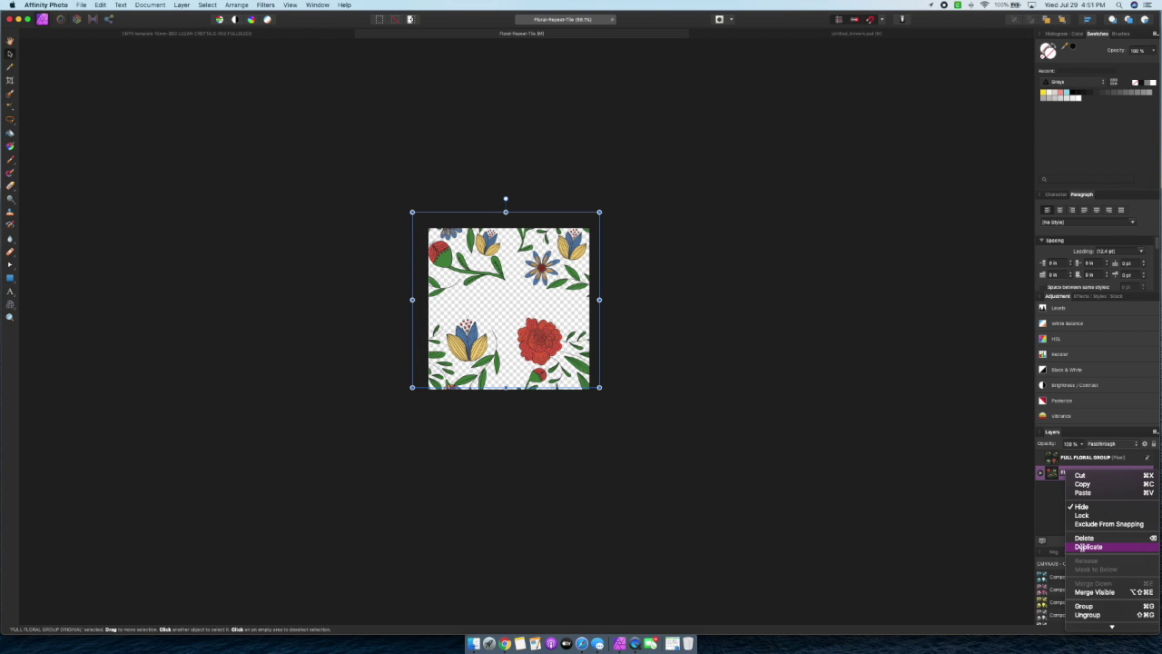
left_click(1089, 546)
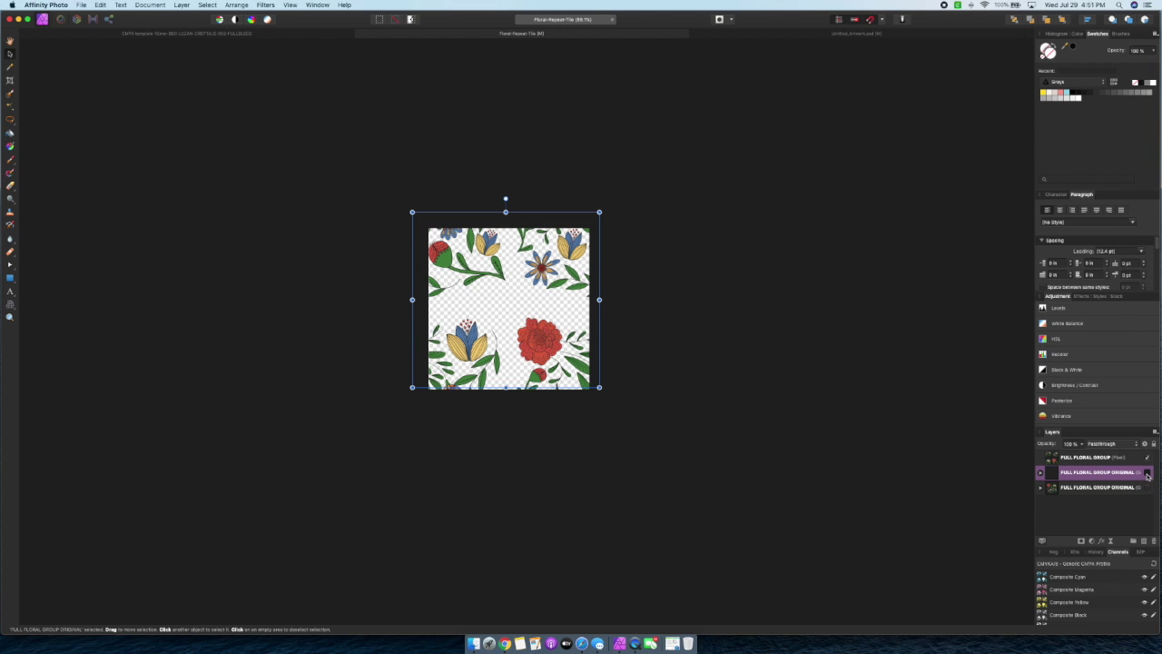
left_click(1147, 474)
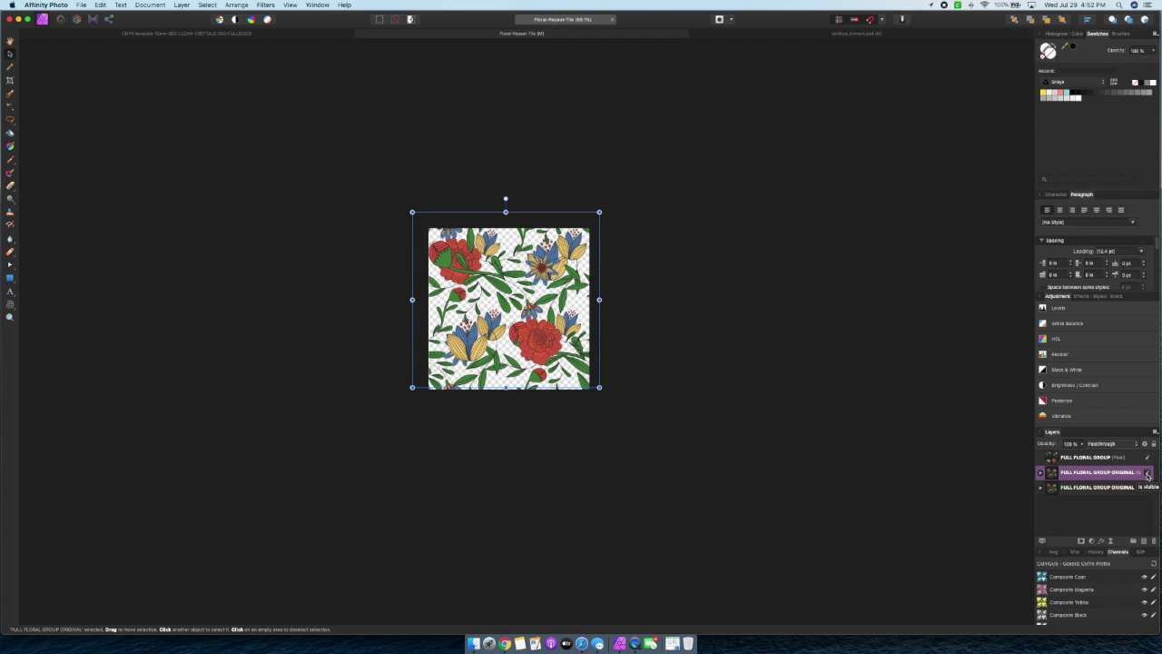
left_click(1147, 474)
Move the lower Green Leaves layer out of the upper FULL FLORAL GROUP ORIGINAL to directly beneath the FULL FLORAL GROUP layer
left_click(1041, 474)
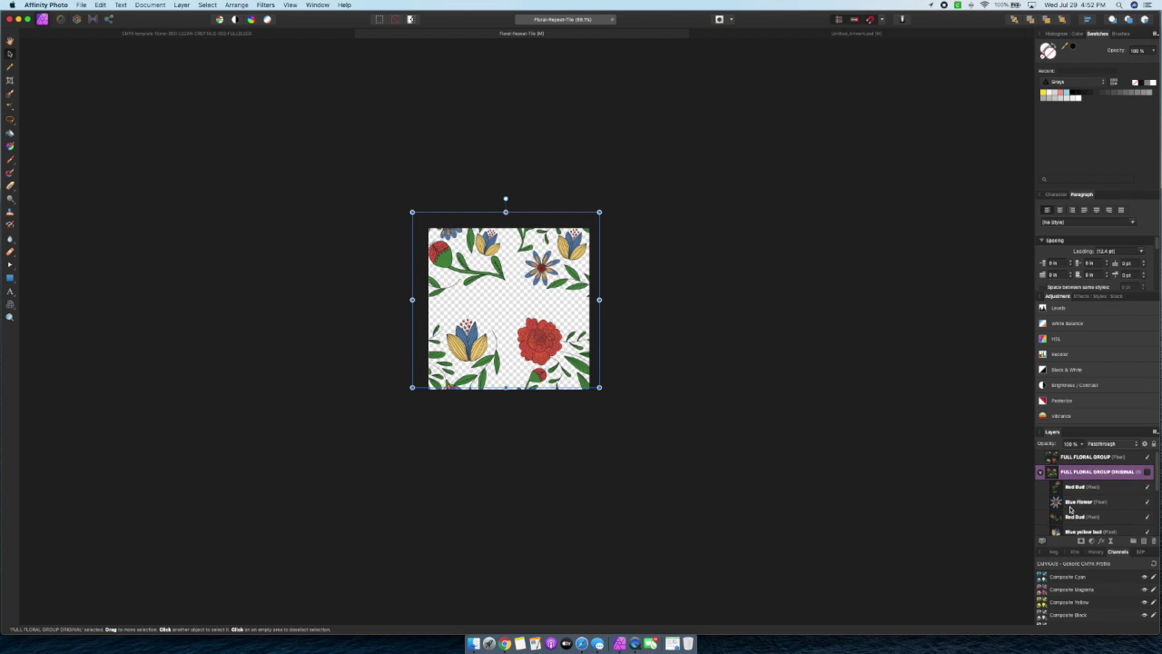
scroll(1071, 510, "down", 5)
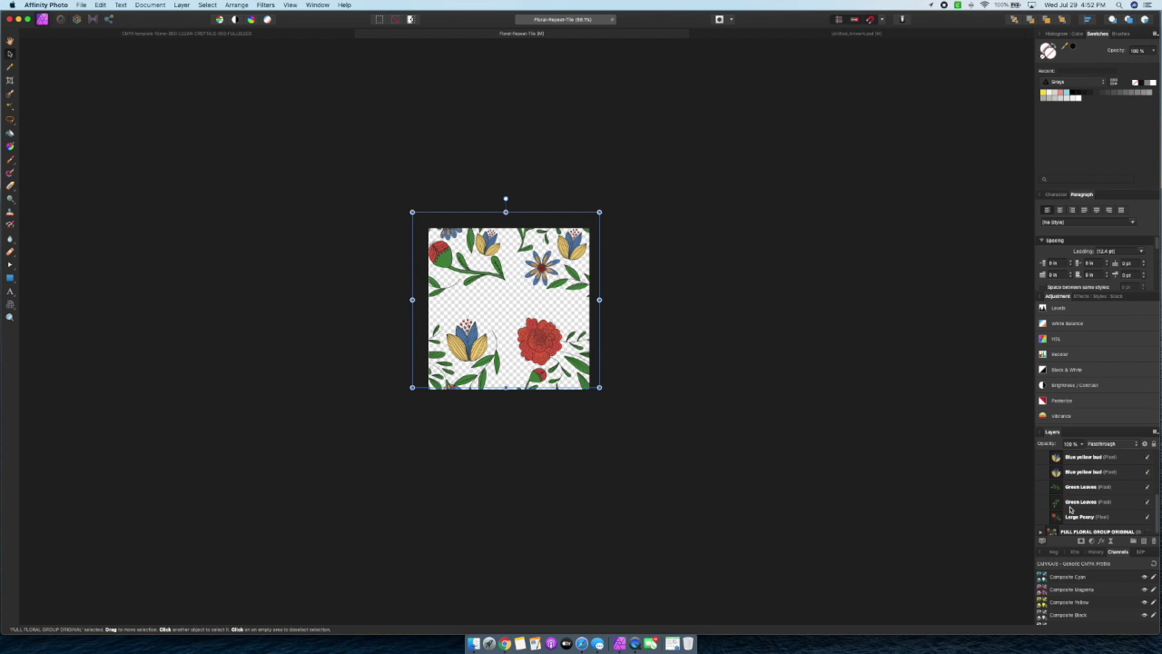
left_click(1087, 501)
left_click_drag(1087, 500, 1087, 475)
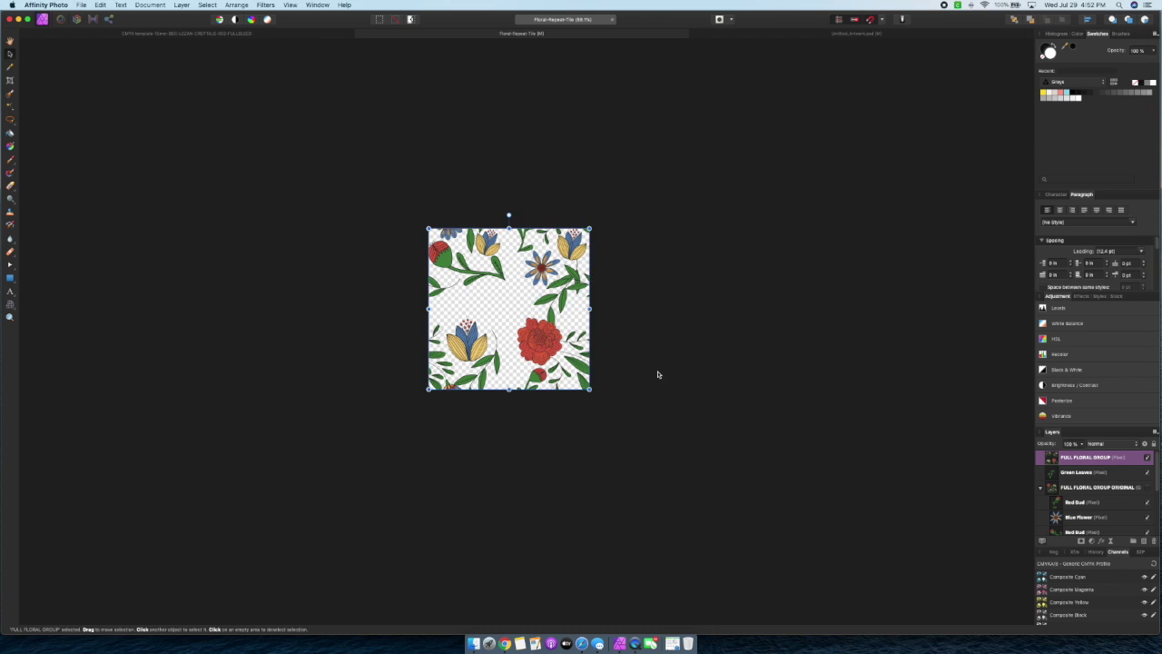
Turn the Green Leaves sprig nearly horizontal and nudge it into the gap above the large blue and yellow flower
left_click(1070, 472)
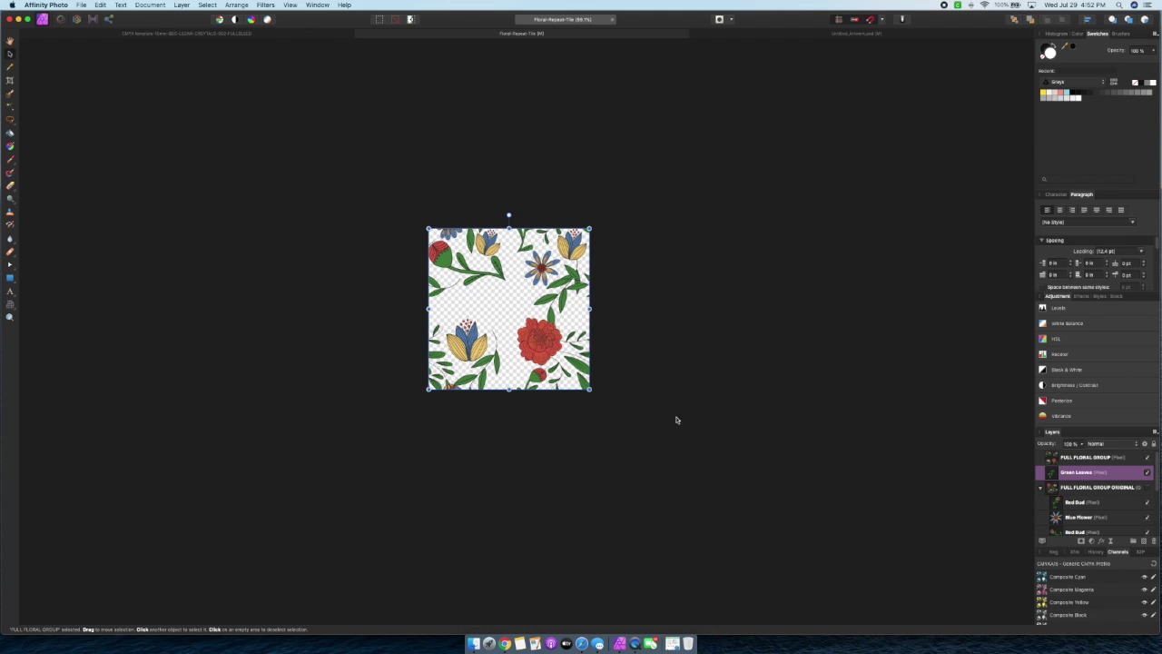
left_click_drag(563, 298, 494, 302)
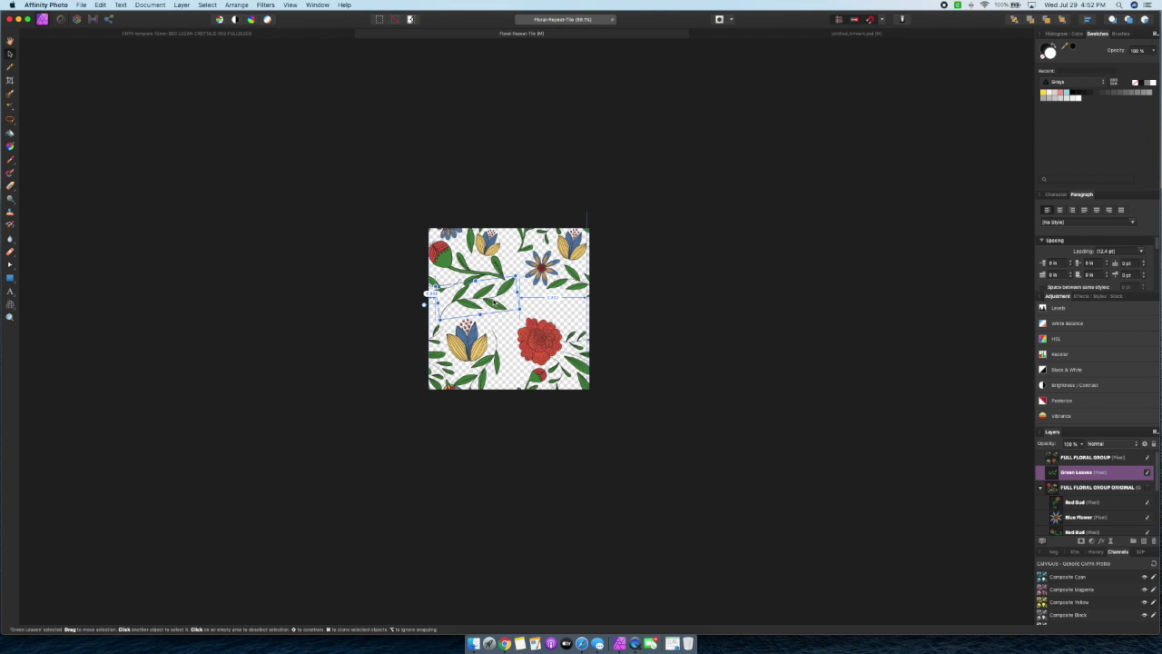
key("Left")
key("Down")
key("Down")
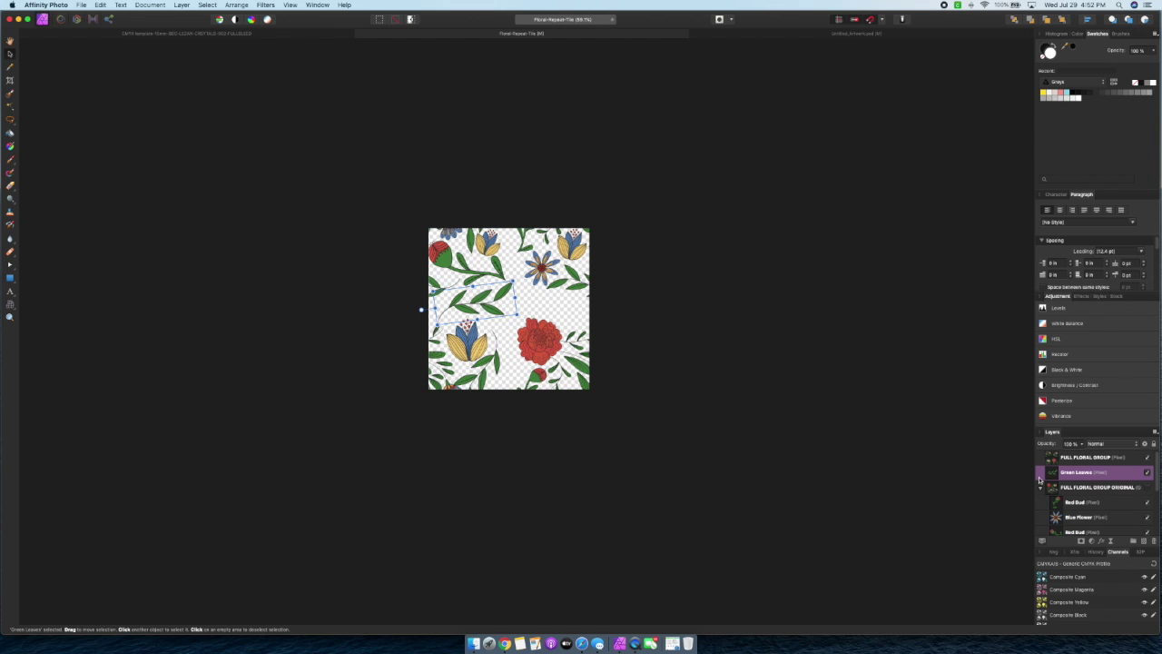
Take the top Red Bud layer out of the original group's copy, rotate it, and fit it into the gap above the peony
left_click(1091, 506)
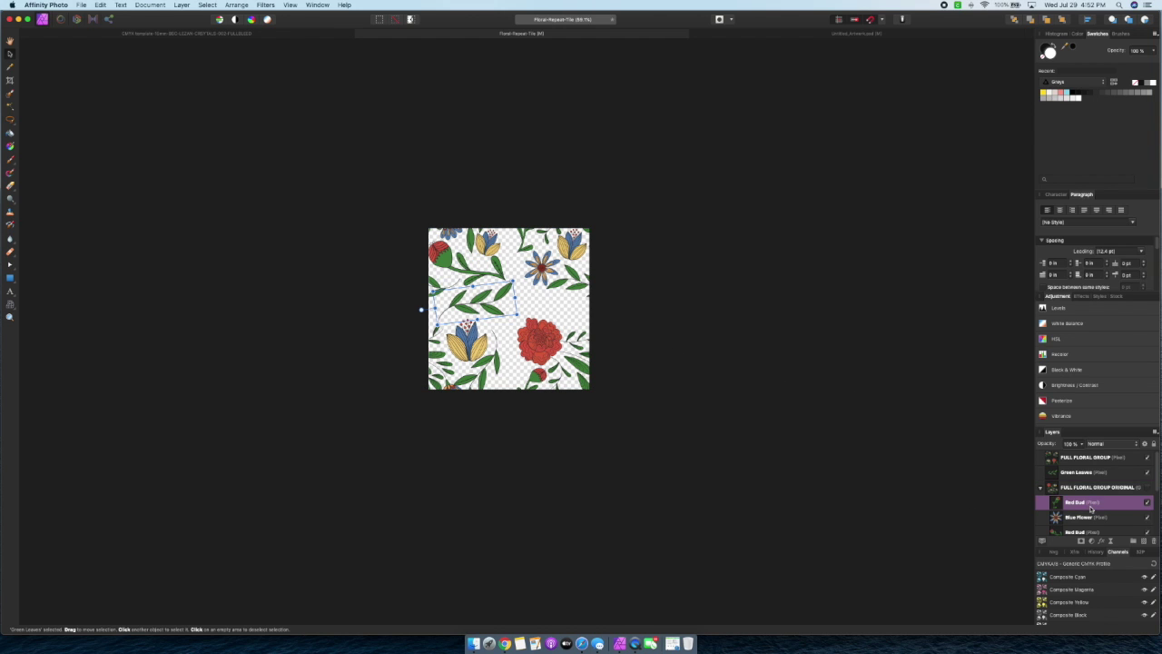
left_click_drag(1091, 509, 1056, 486)
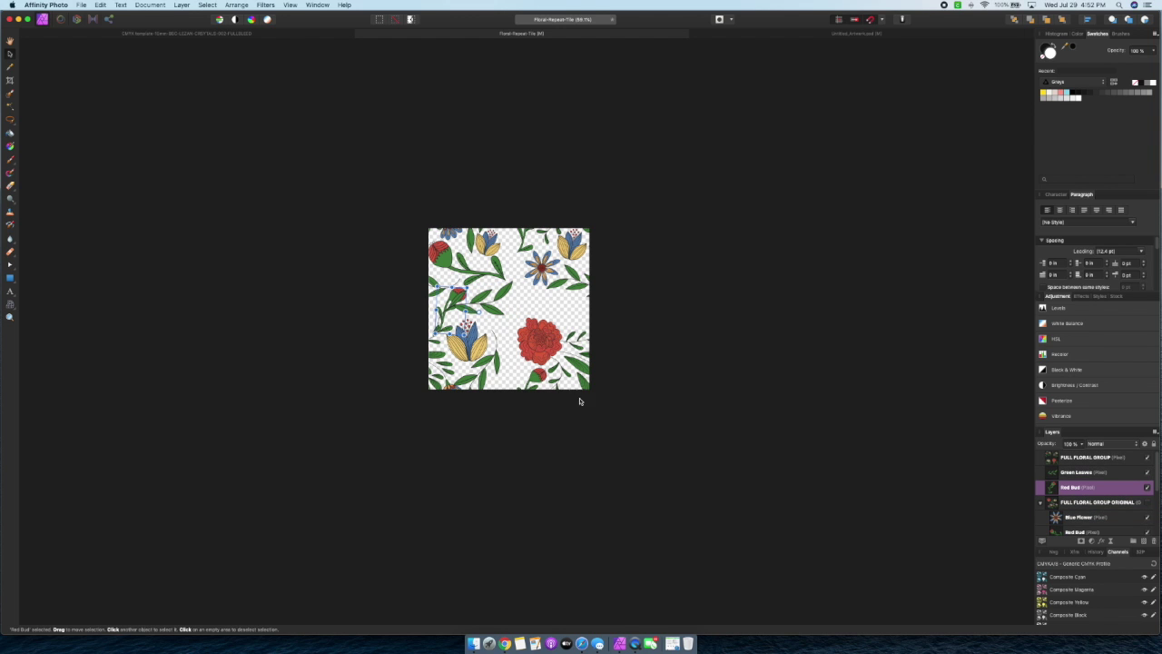
left_click_drag(540, 305, 543, 320)
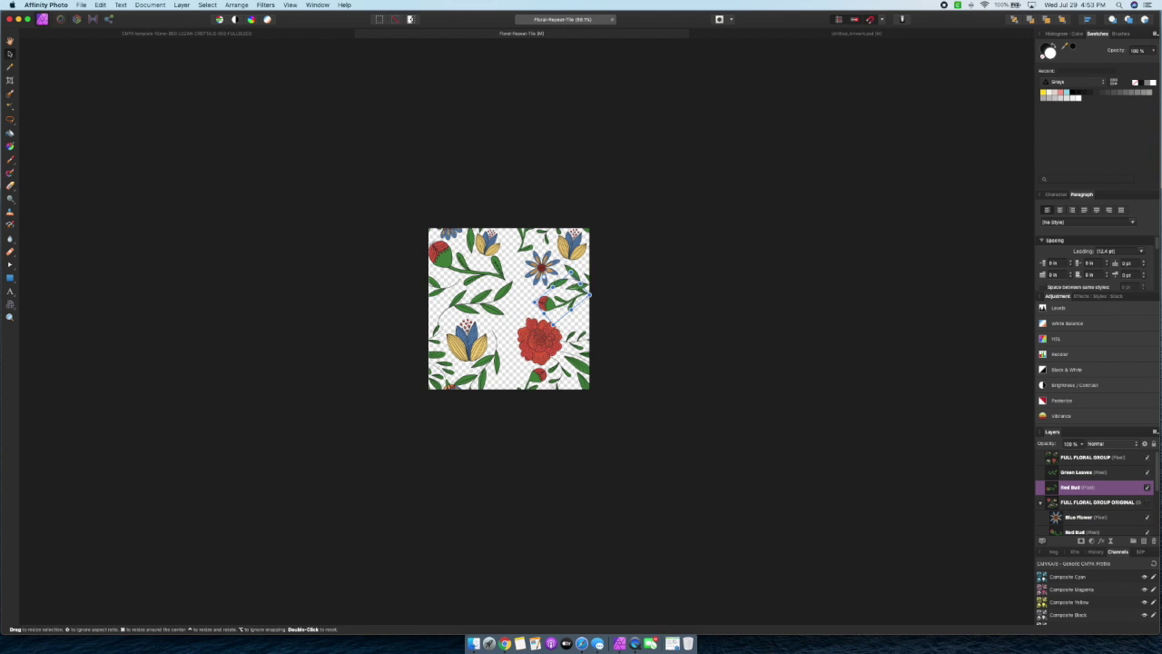
left_click_drag(599, 277, 539, 276)
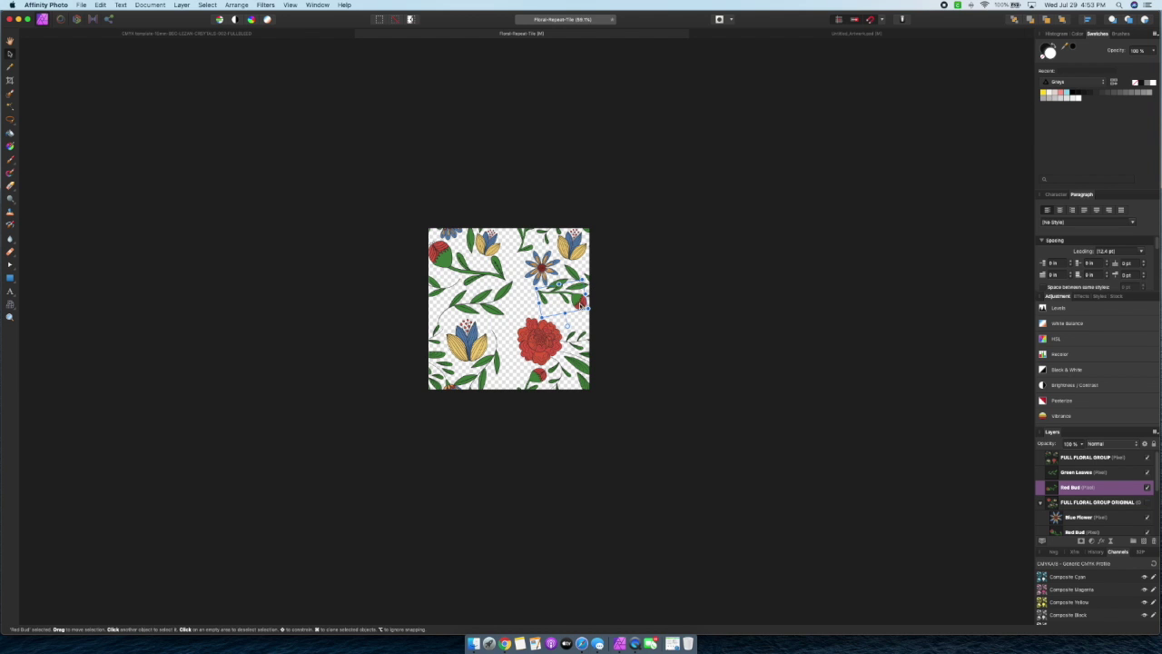
left_click_drag(576, 318, 573, 315)
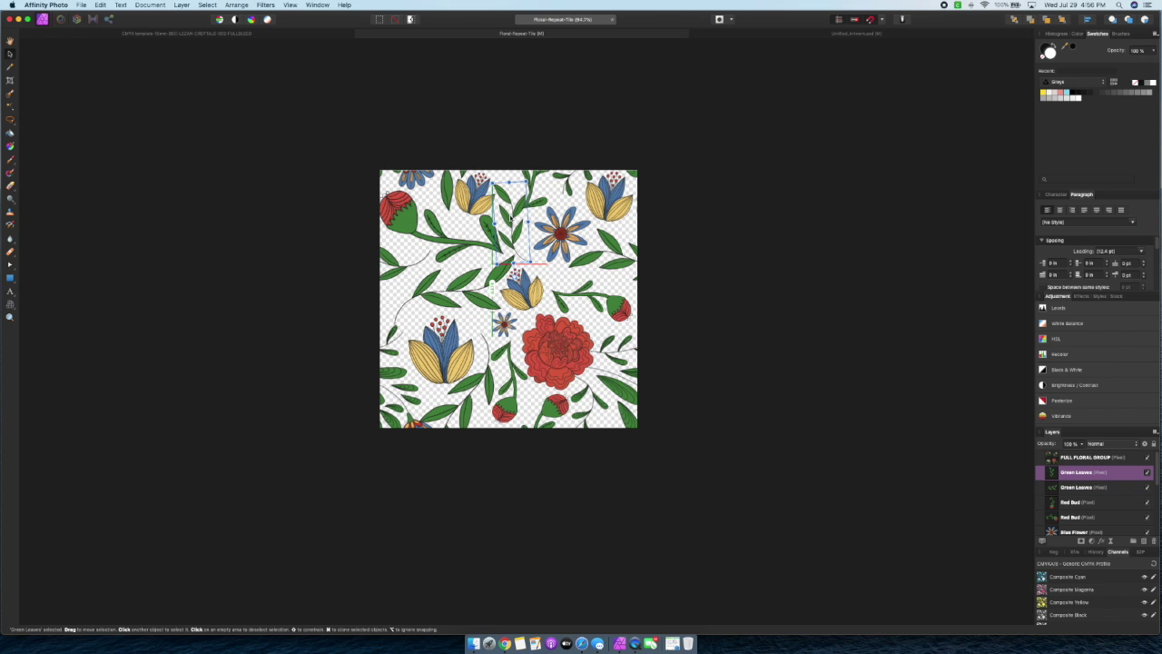
Flip the Green Leaves sprig beside the large blue flower horizontally and rotate it slightly to fit the gap
left_click_drag(510, 218, 510, 217)
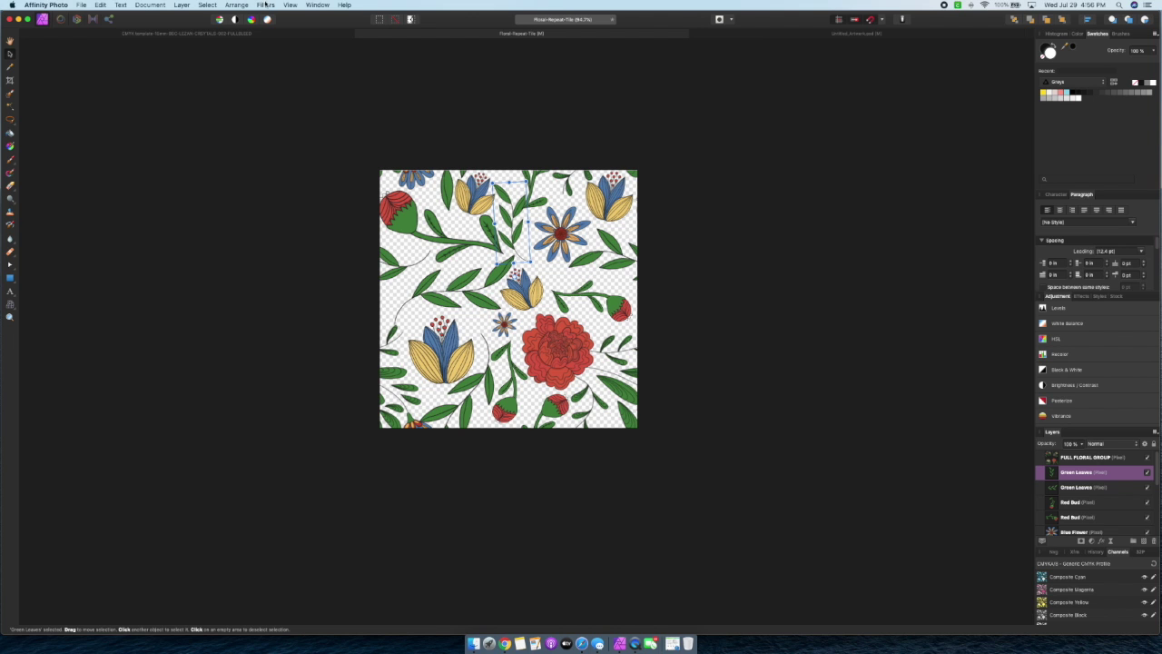
left_click(201, 3)
left_click(520, 222)
right_click(520, 221)
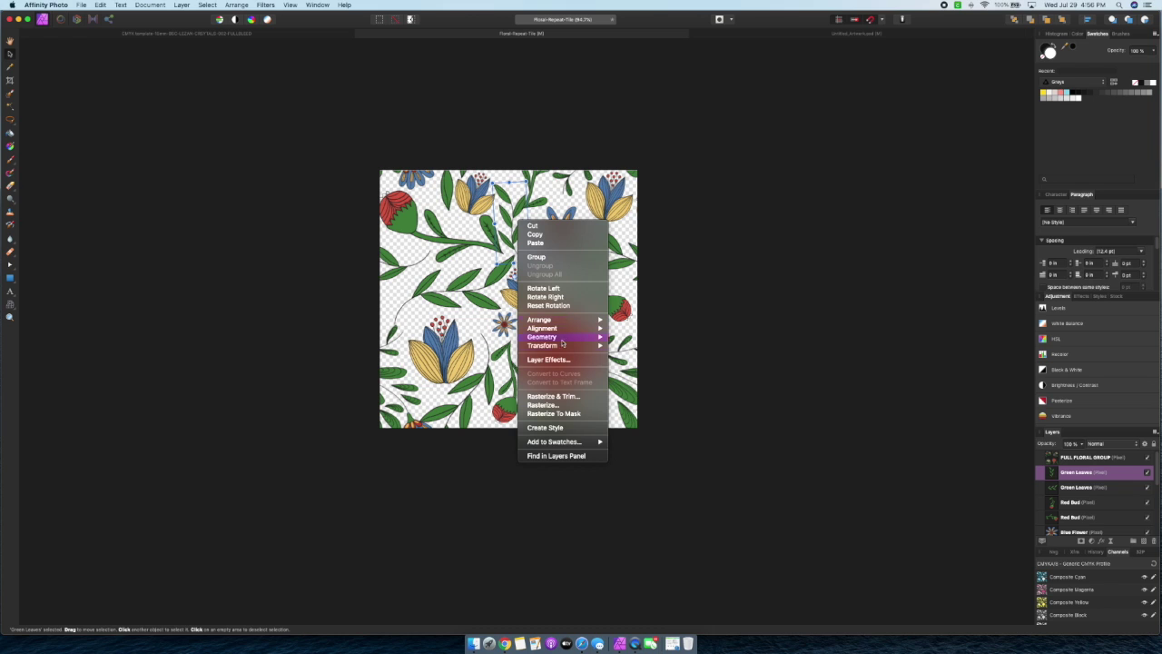
mouse_move(562, 347)
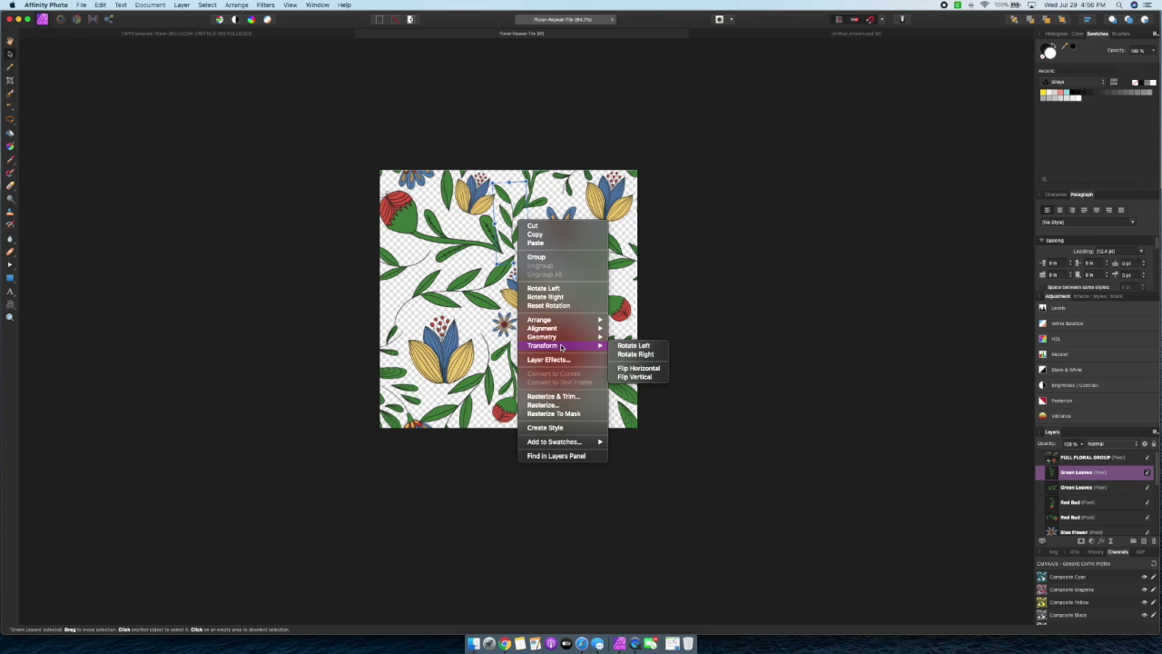
left_click(640, 369)
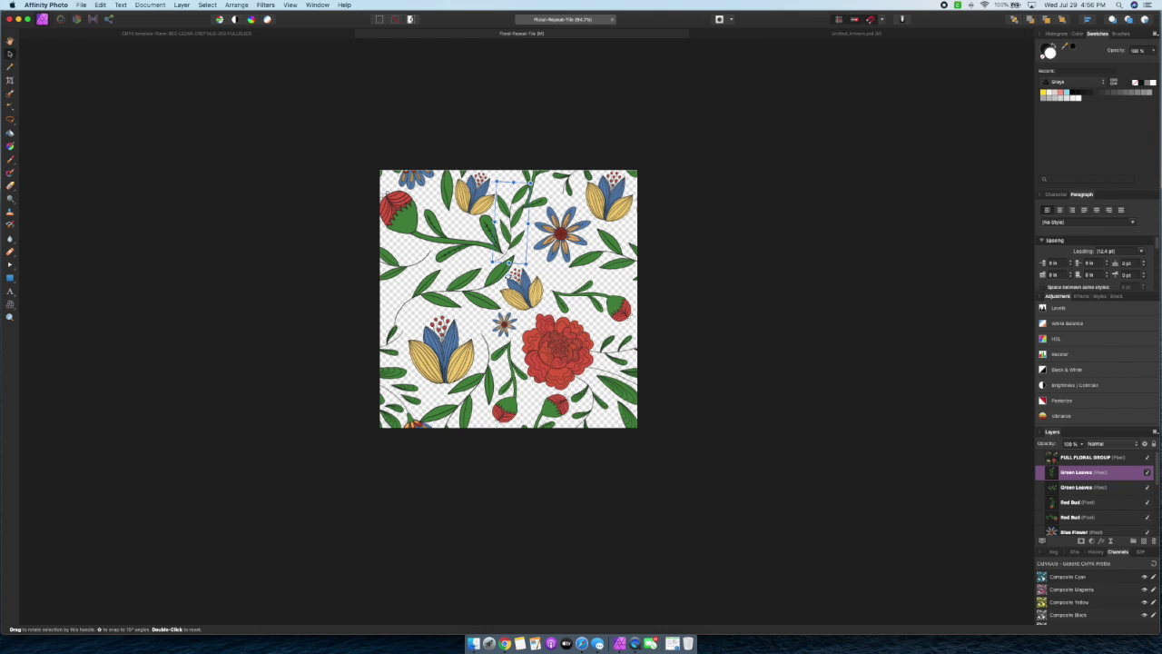
left_click_drag(510, 264, 525, 264)
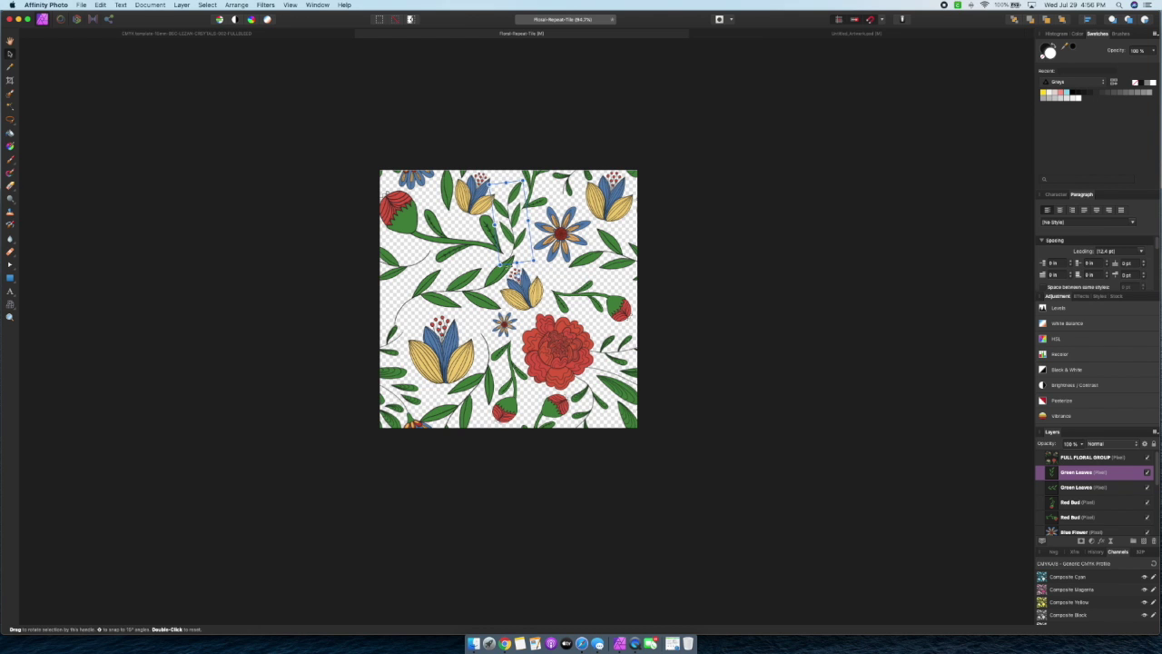
Select all the visible floral elements on the tile and group them above the two hidden original groups
left_click(504, 324)
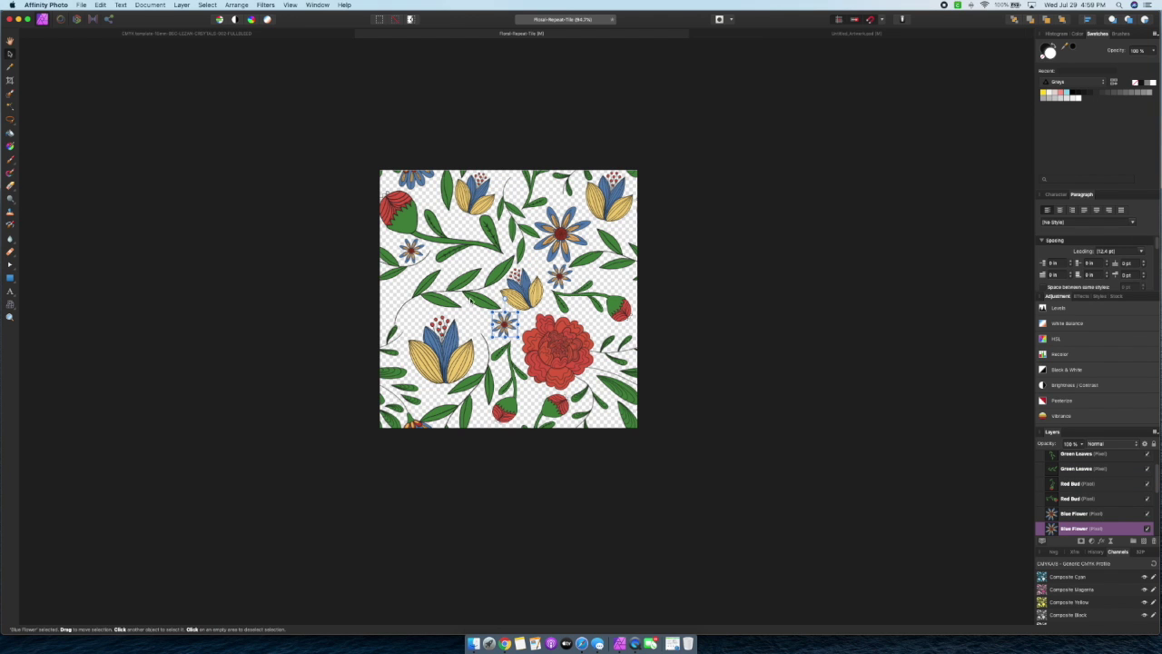
left_click(853, 287)
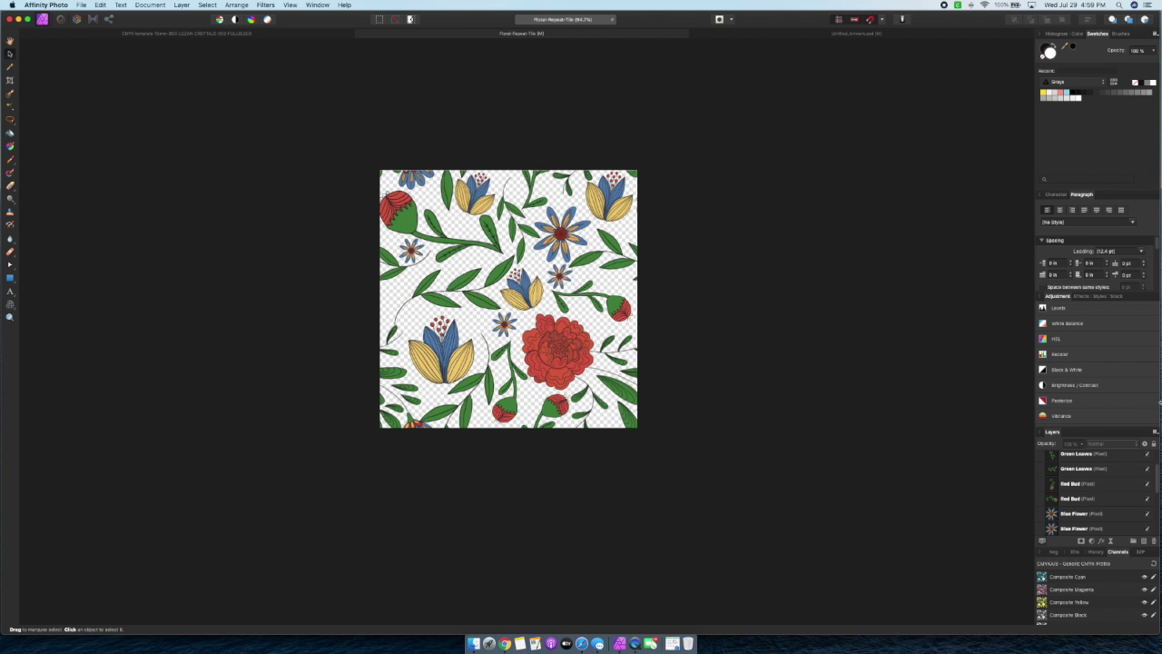
scroll(1144, 504, "up", 2)
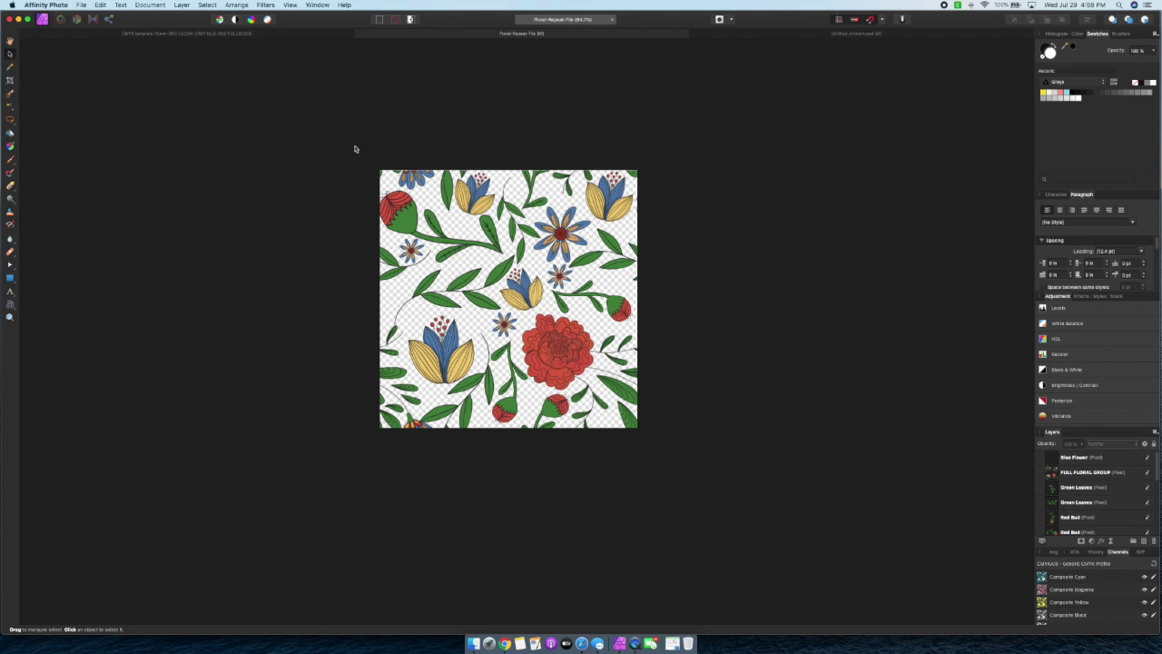
left_click_drag(339, 89, 423, 221)
left_click_drag(495, 311, 792, 619)
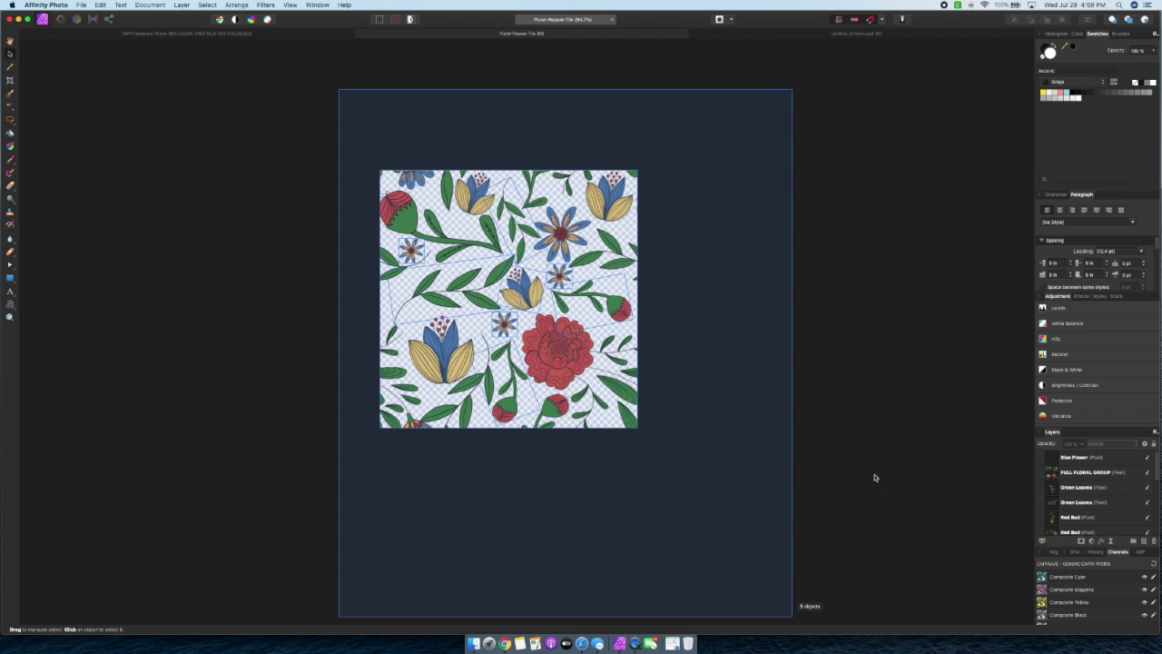
scroll(1078, 509, "down", 3)
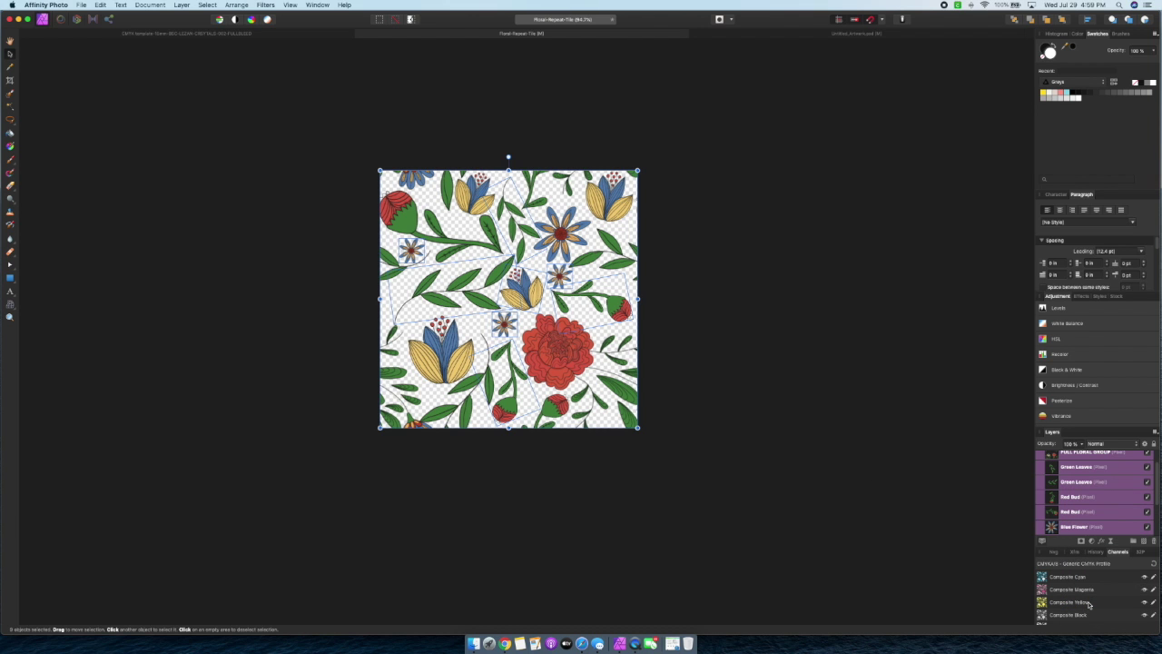
key("super+g")
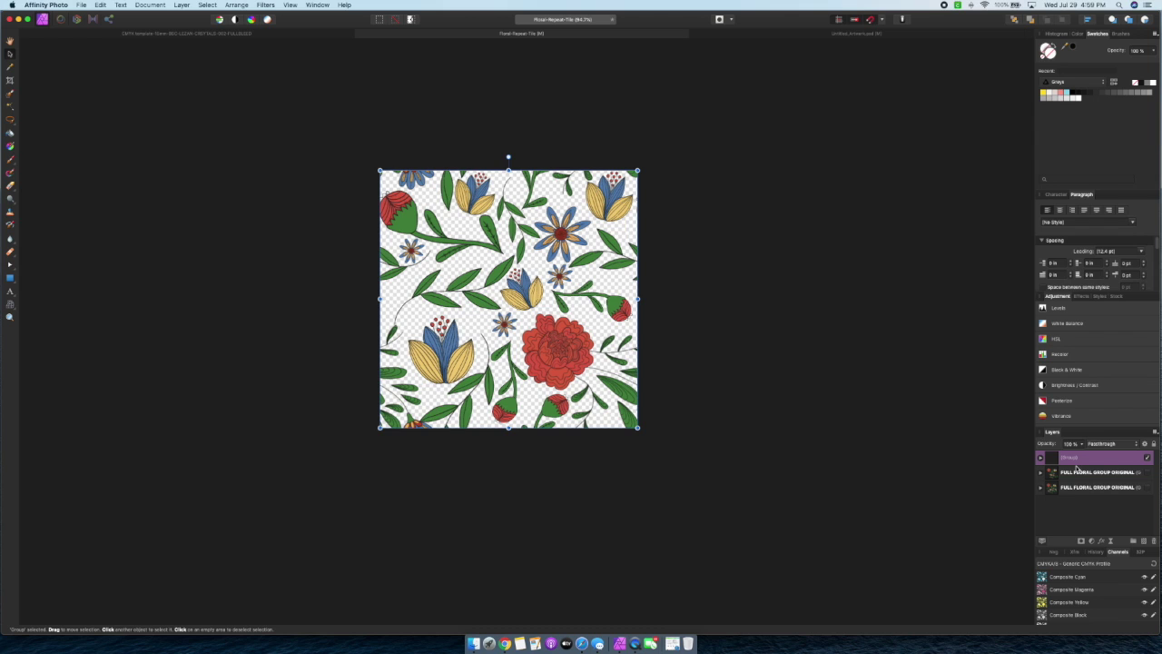
Rename the new group as Final-Tile-Floral
double_click(1071, 460)
type("Final-Tile-Floral")
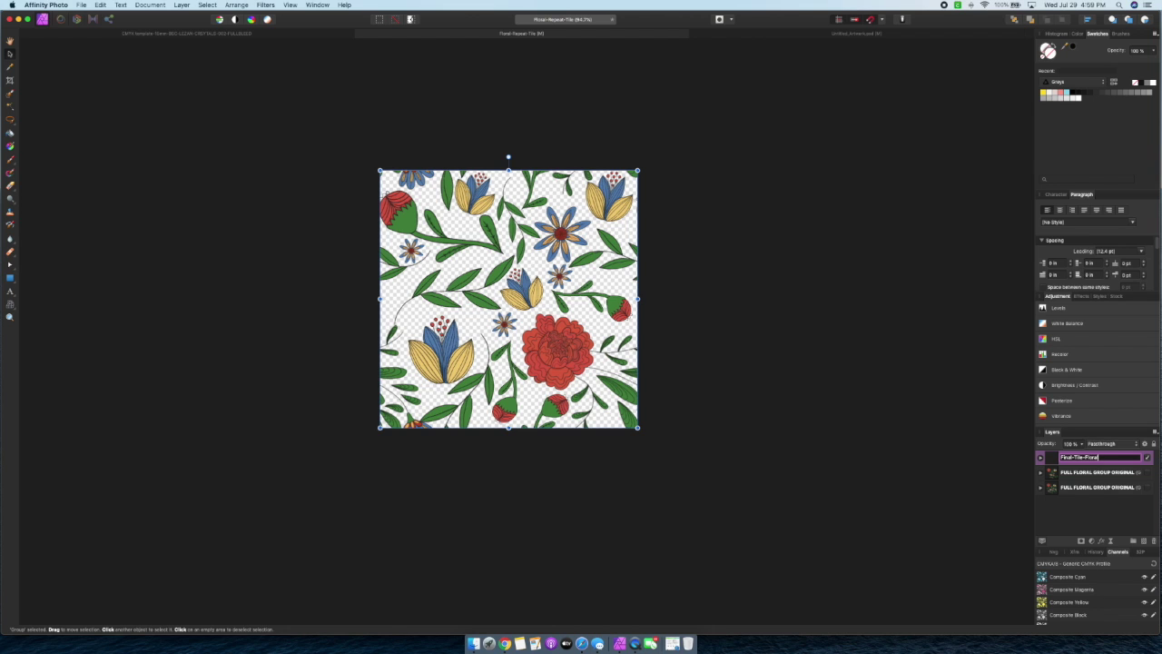
key("Return")
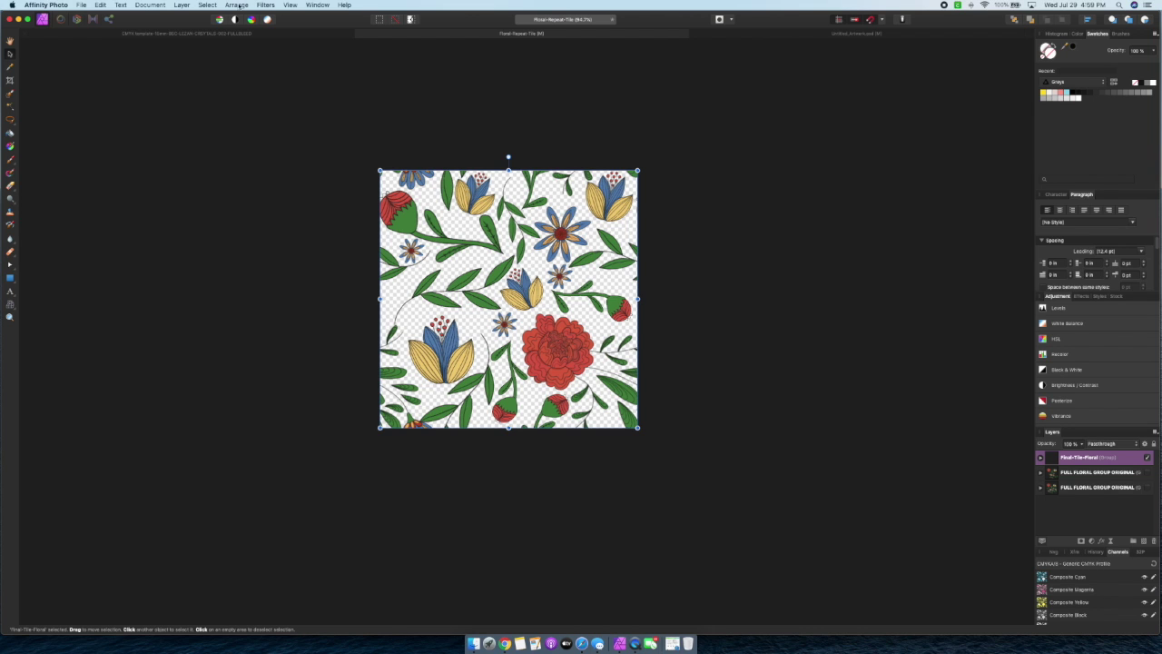
Set up an export of the tile as PNG with the whole document as area and Bicubic resampling
left_click(121, 4)
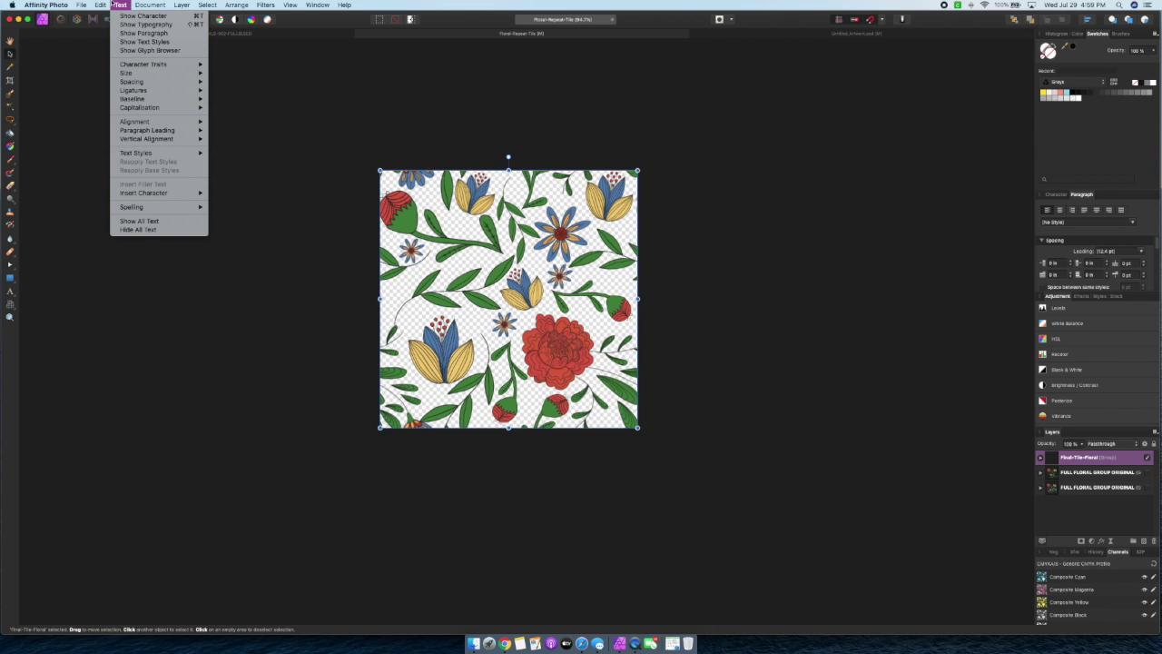
mouse_move(81, 4)
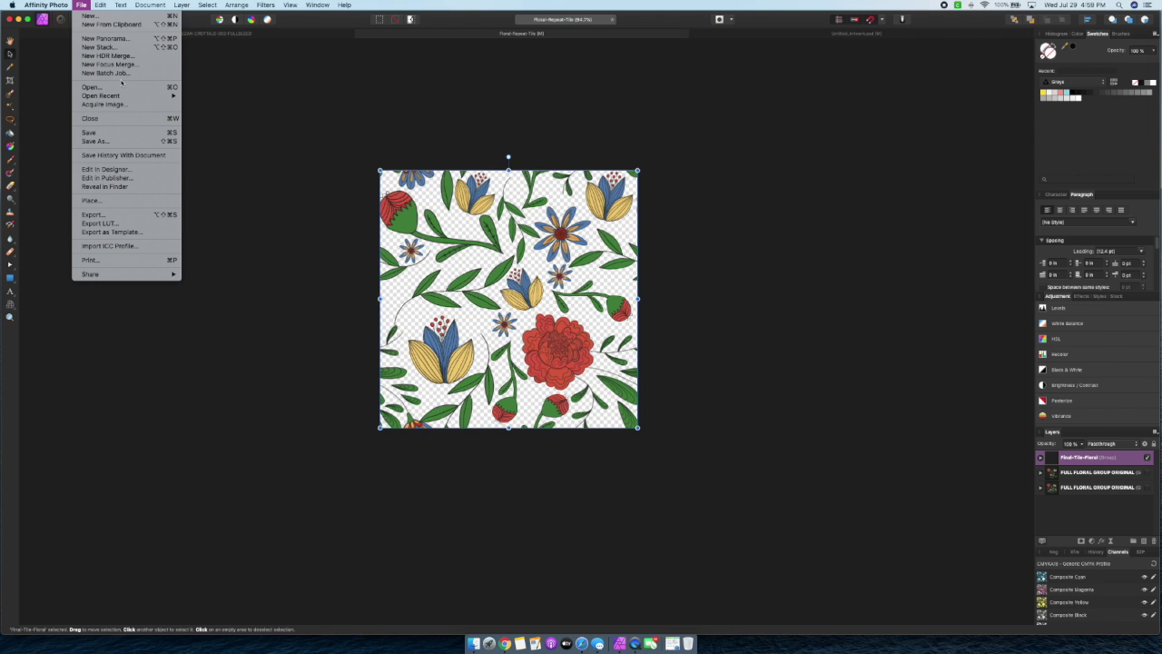
left_click(126, 221)
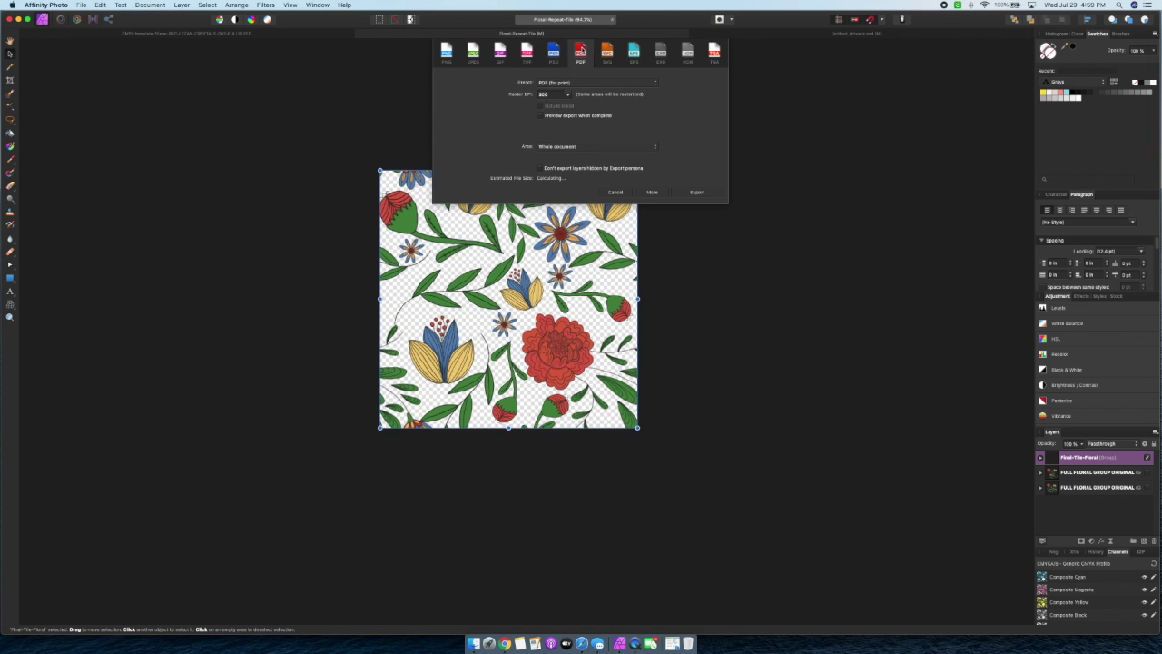
left_click(448, 51)
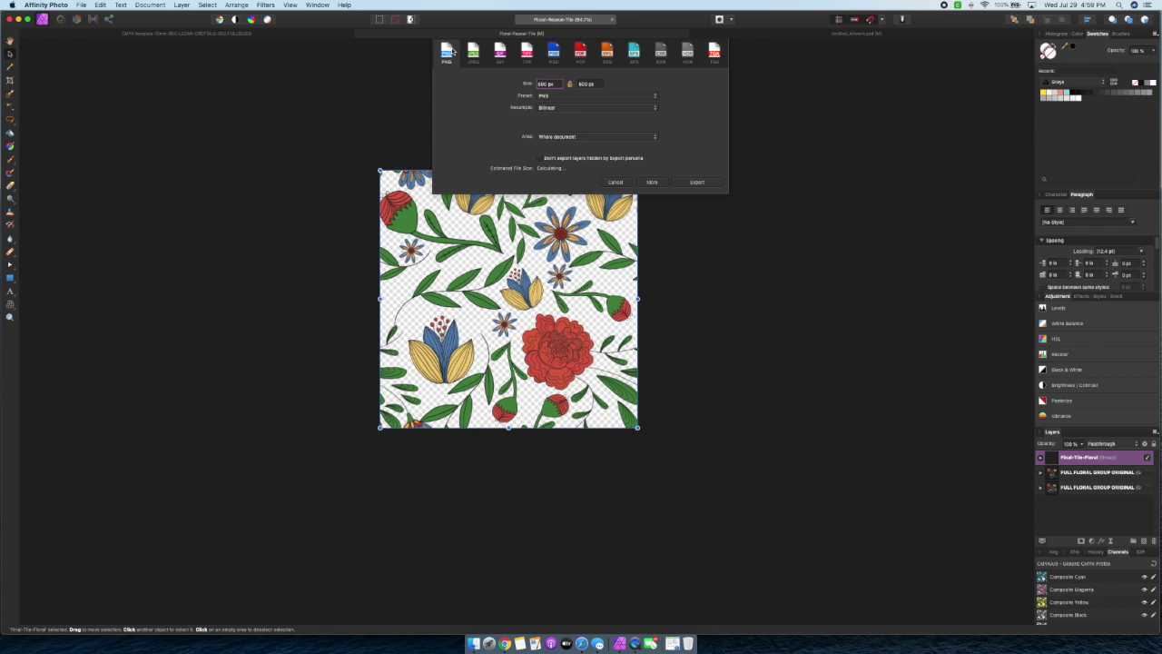
left_click(565, 137)
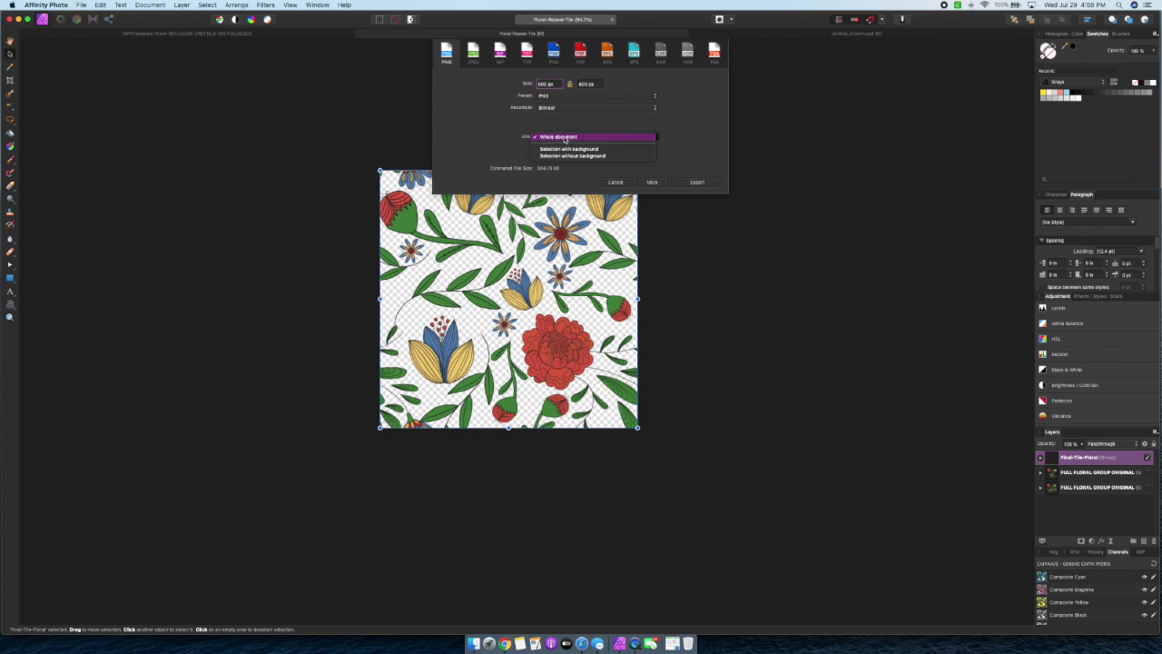
left_click(565, 137)
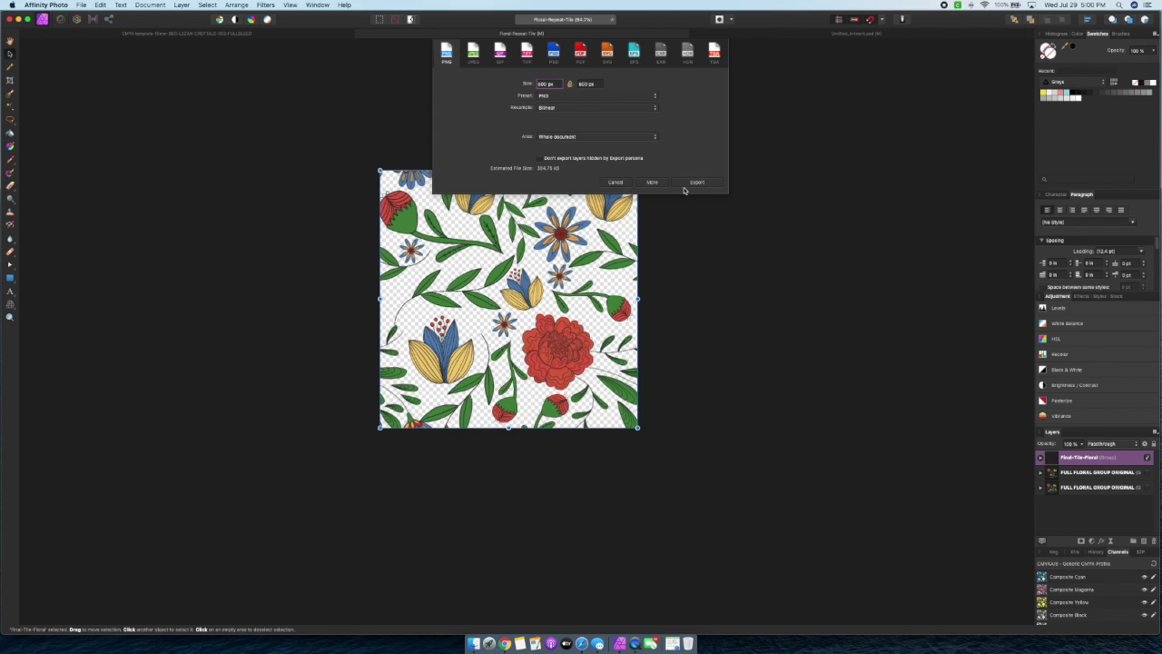
left_click(571, 109)
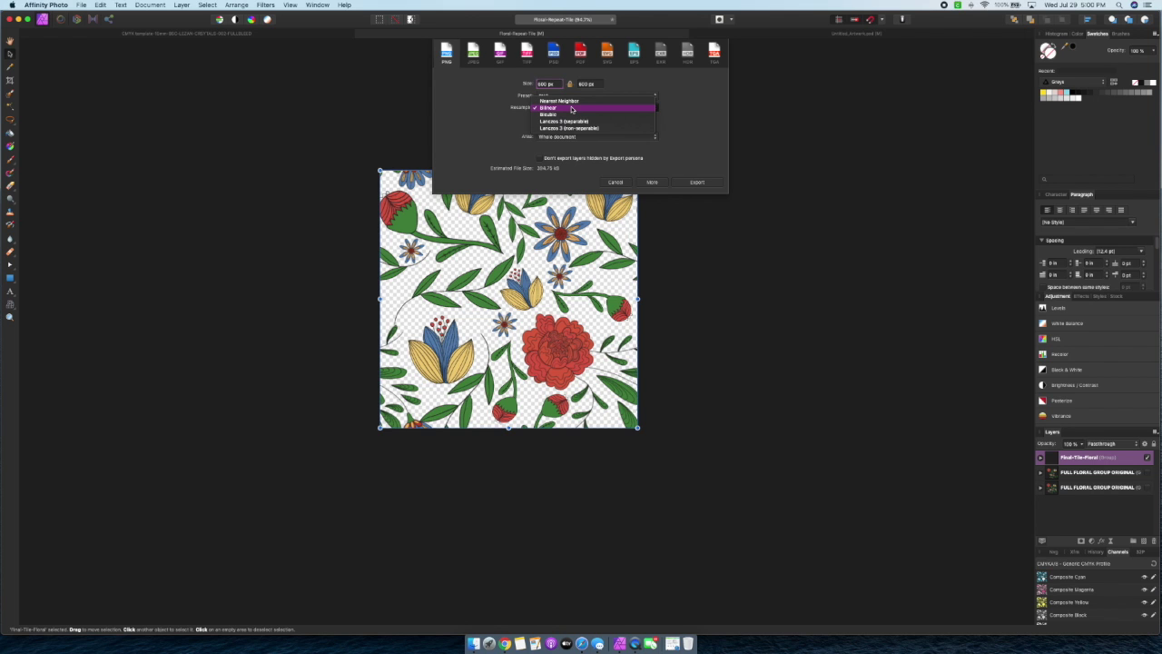
left_click(569, 114)
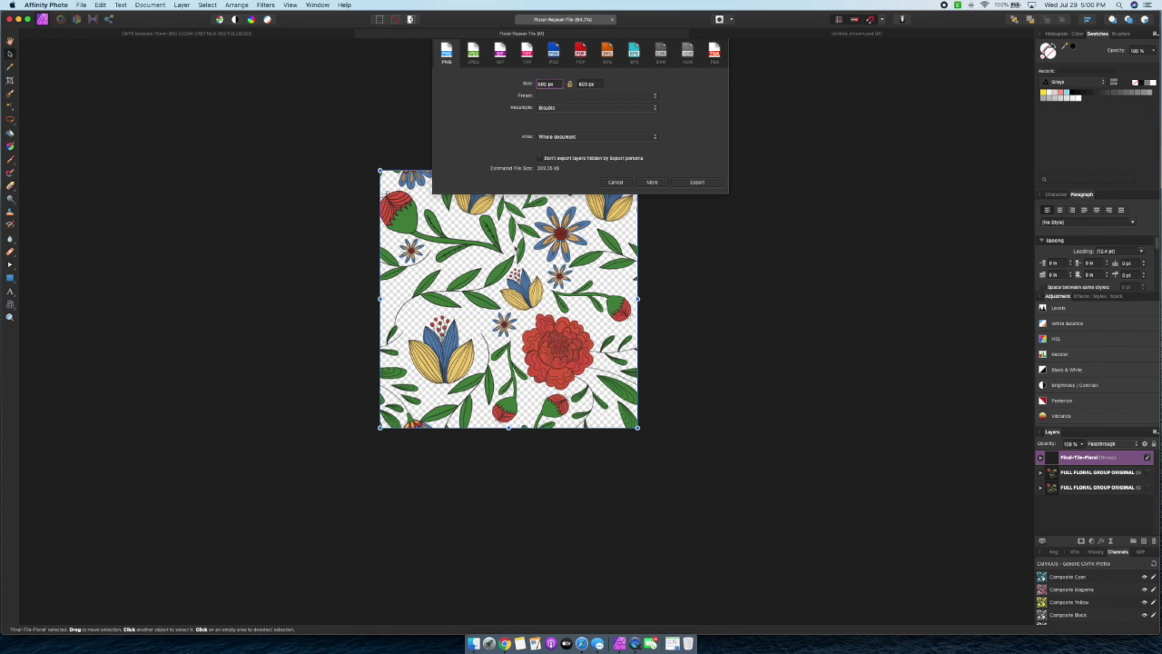
Export the PNG to the Desktop as Floral-Repeat-Tile-Test
left_click(686, 182)
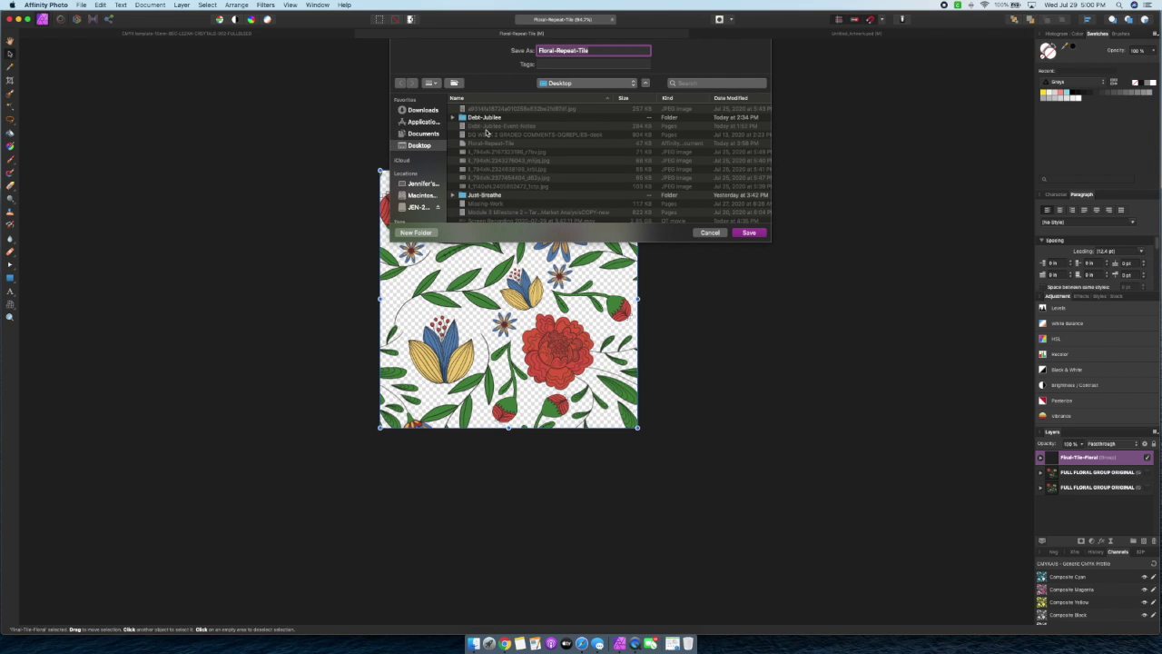
left_click(598, 51)
type("-T")
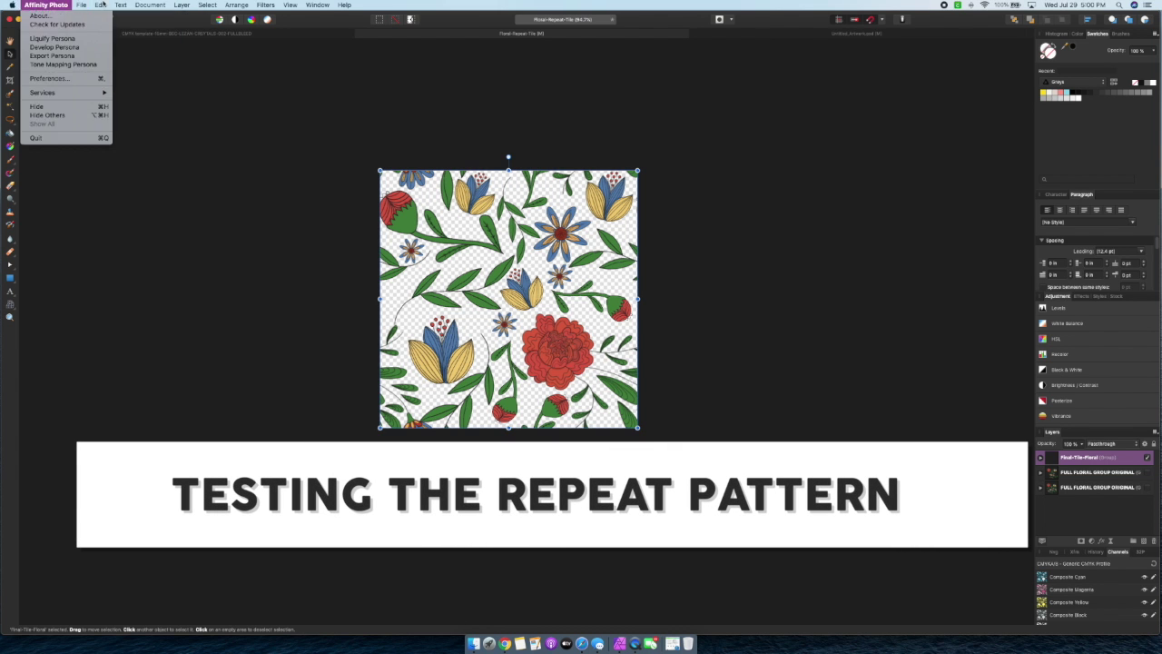
Create a new A5 print document and cover the whole page with a white rectangle
mouse_move(86, 5)
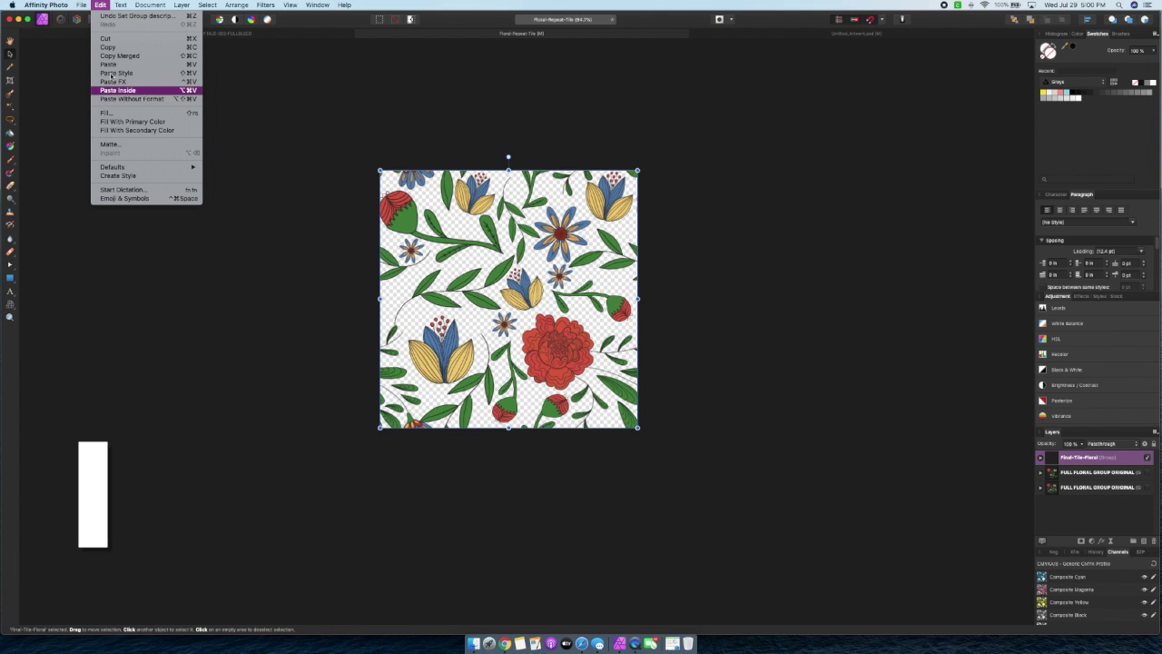
left_click(107, 15)
mouse_move(82, 5)
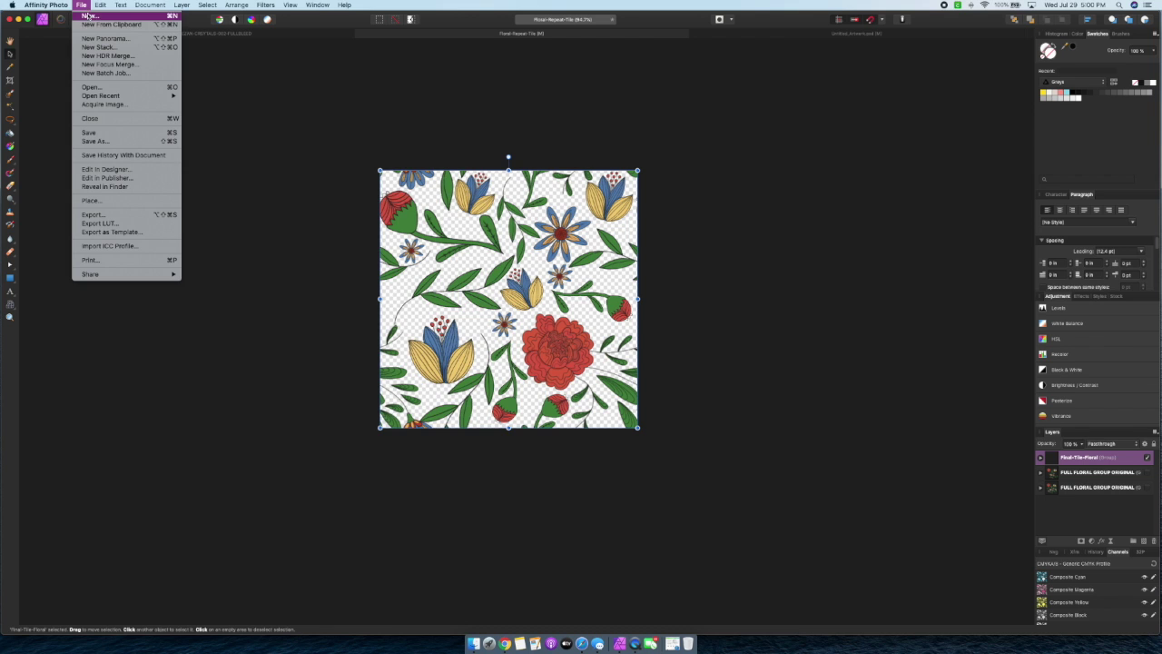
left_click(91, 16)
left_click(137, 285)
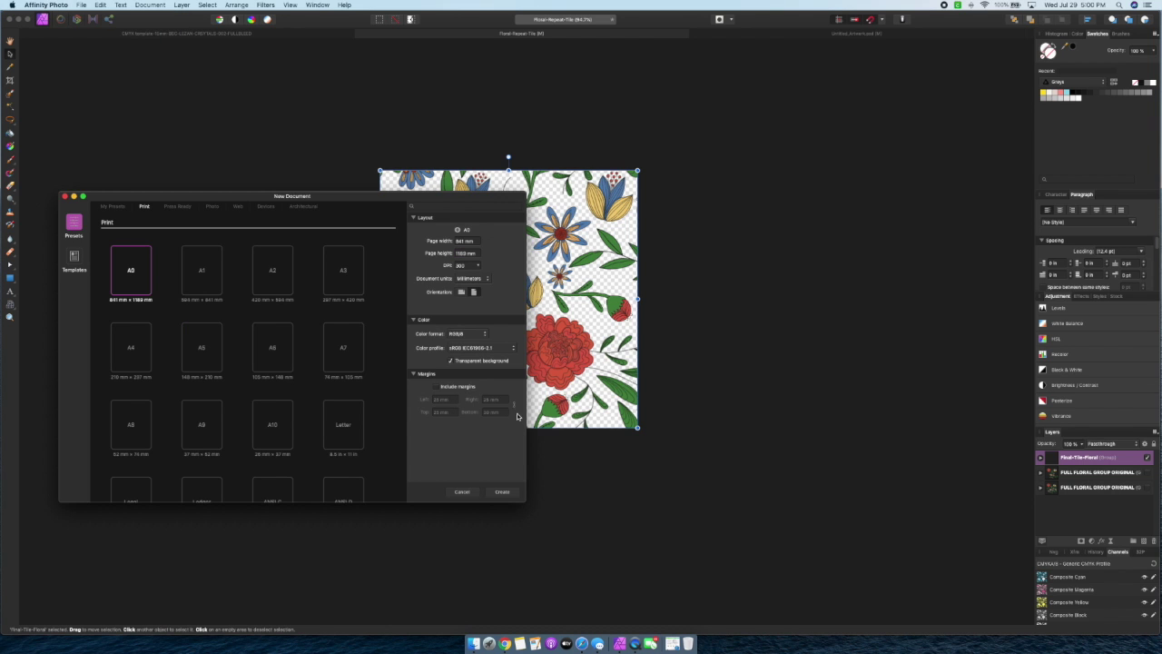
scroll(273, 326, "down", 1)
left_click(201, 338)
left_click(504, 491)
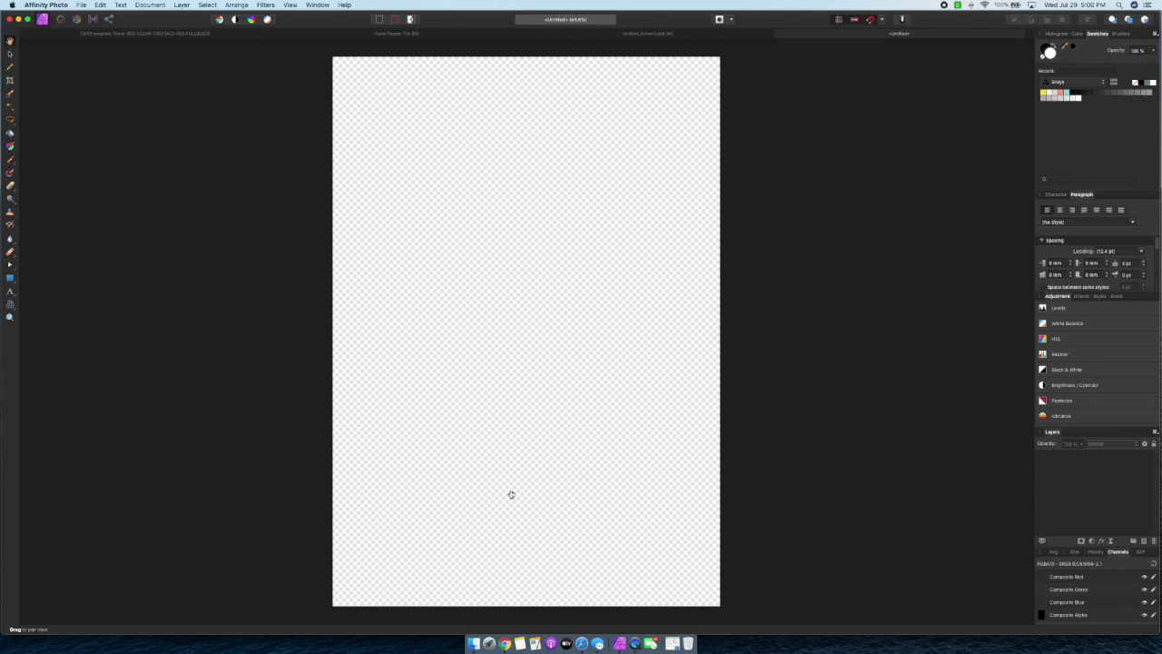
left_click(10, 278)
left_click_drag(332, 55, 720, 605)
Place the Floral-Repeat-Tile-Test image at its default size and snap it into the page's upper-left corner
left_click(81, 5)
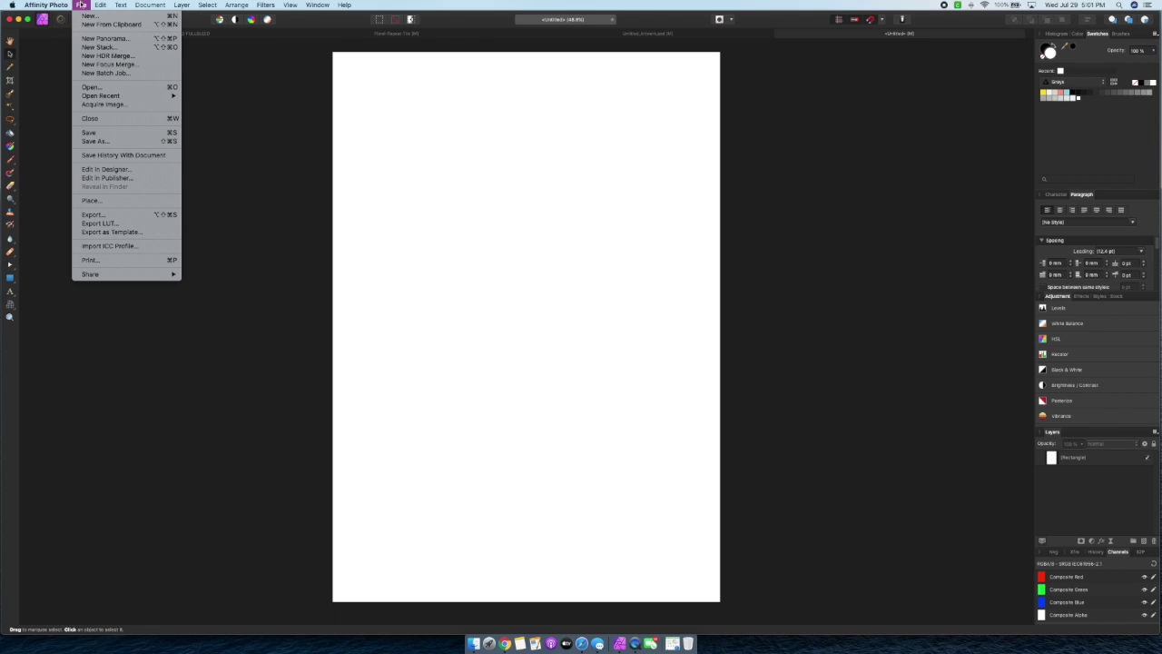
left_click(93, 213)
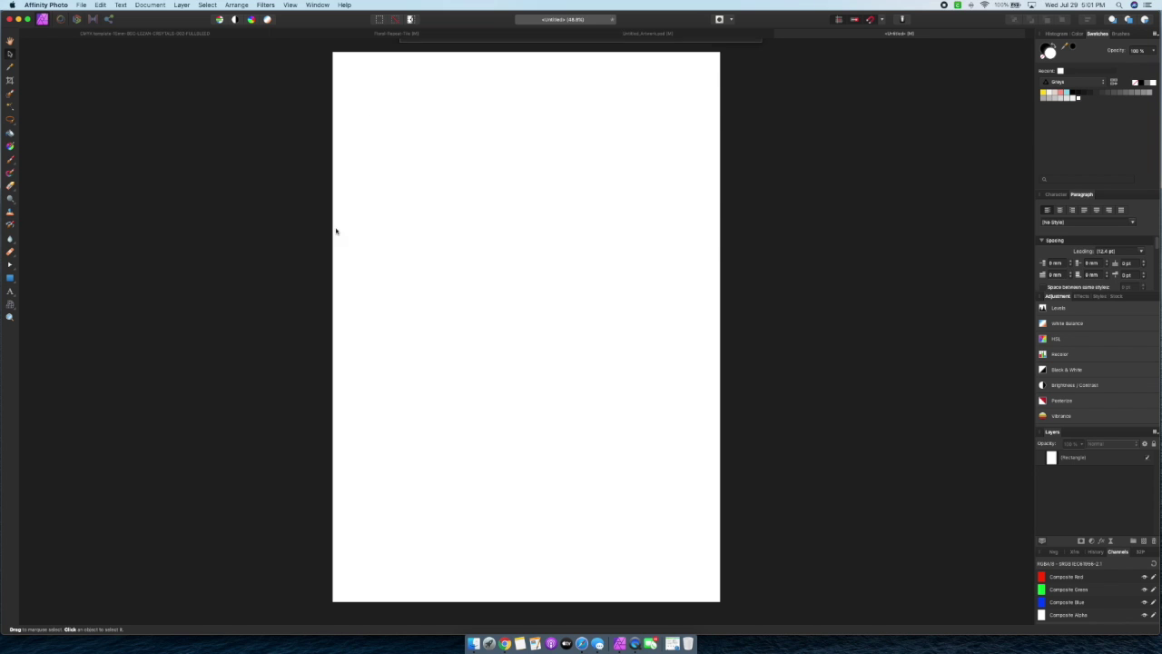
double_click(491, 76)
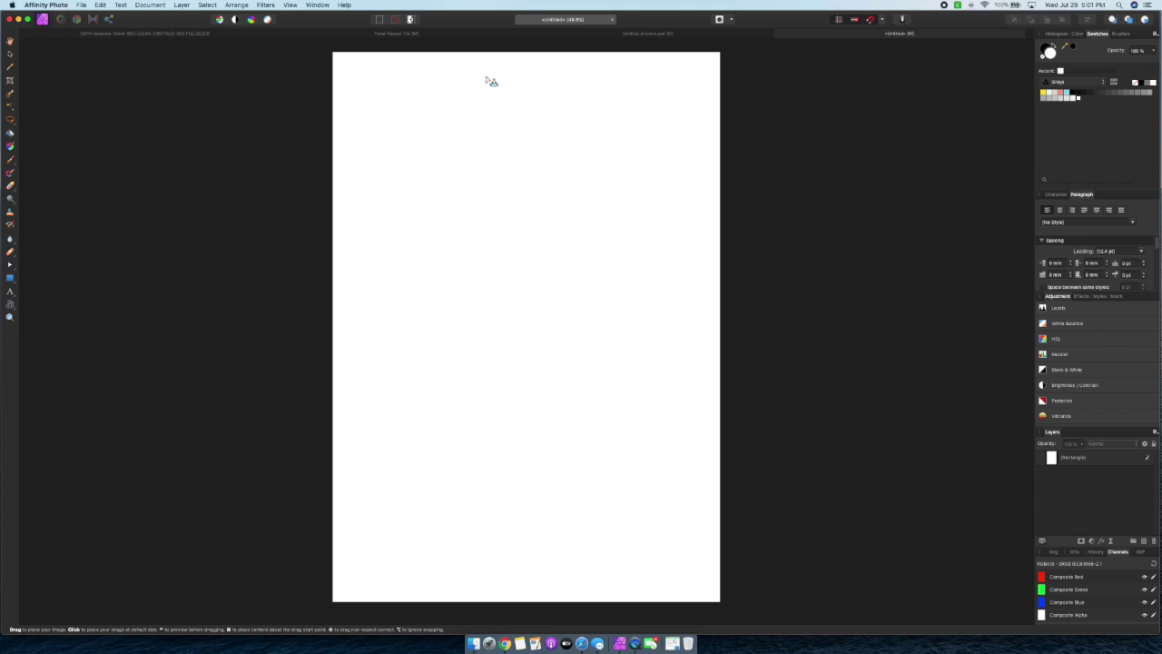
key("Escape")
left_click(441, 130)
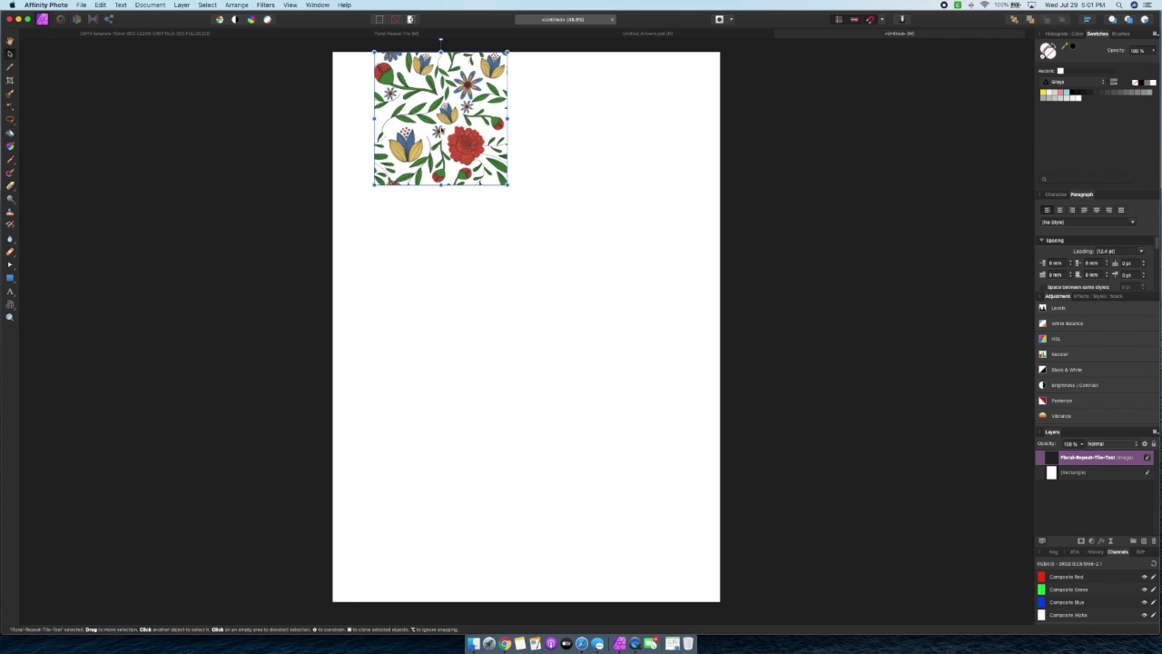
left_click_drag(439, 131, 376, 152)
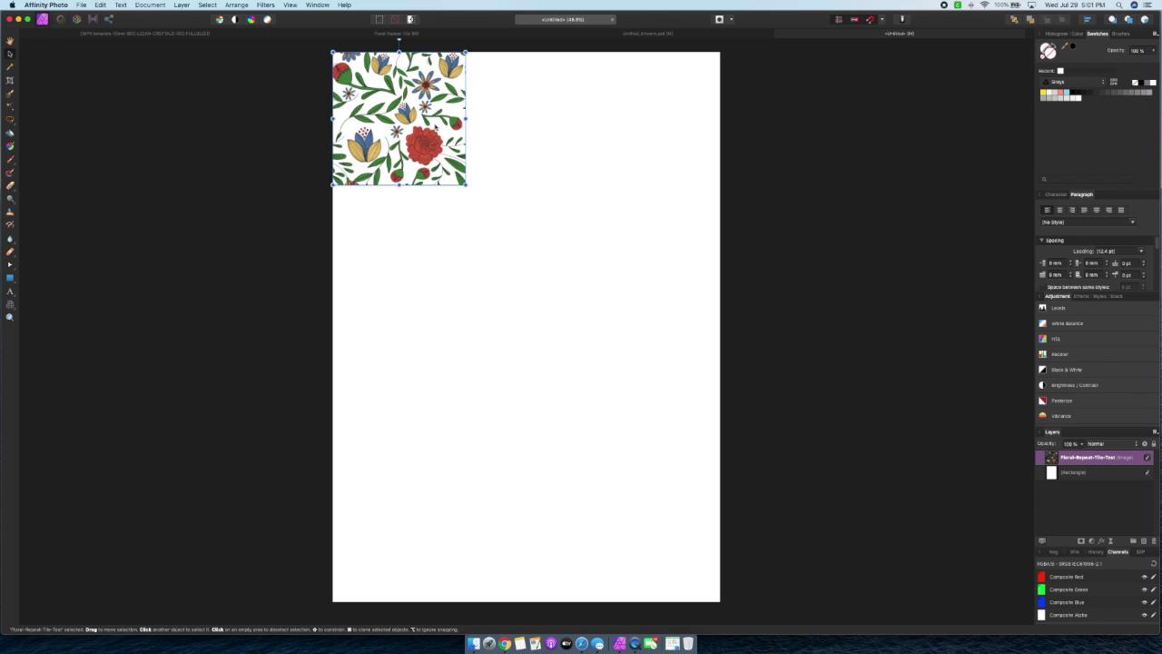
Duplicate the placed tile and snap the copy flush against the right edge of the first one
left_click(345, 236)
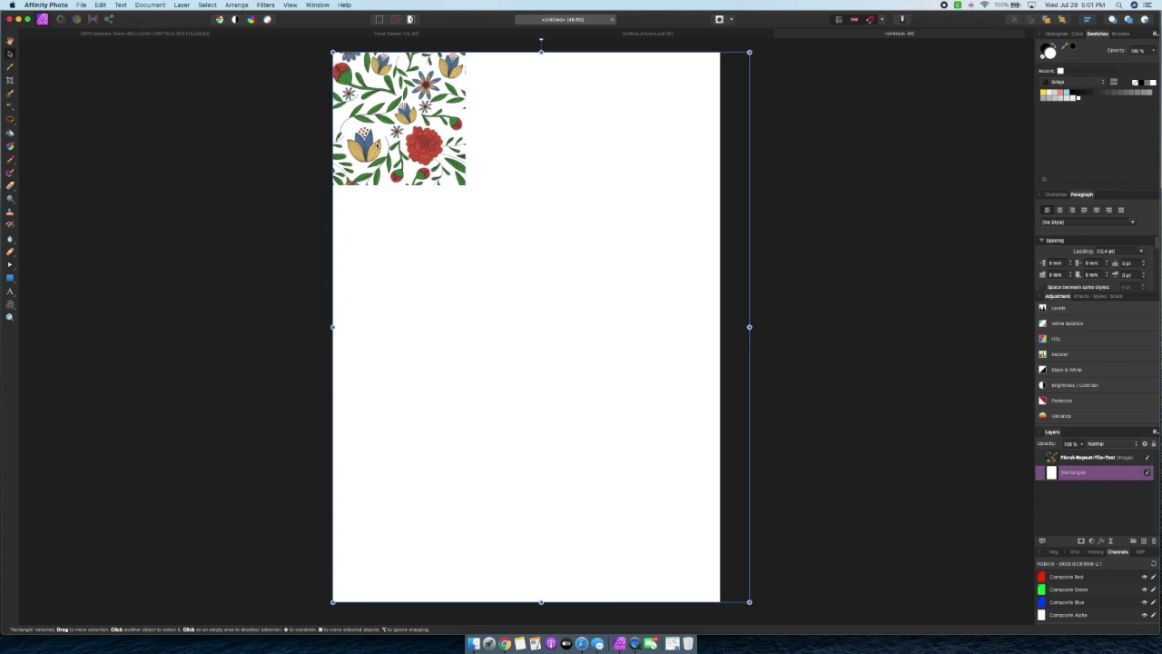
left_click(377, 143)
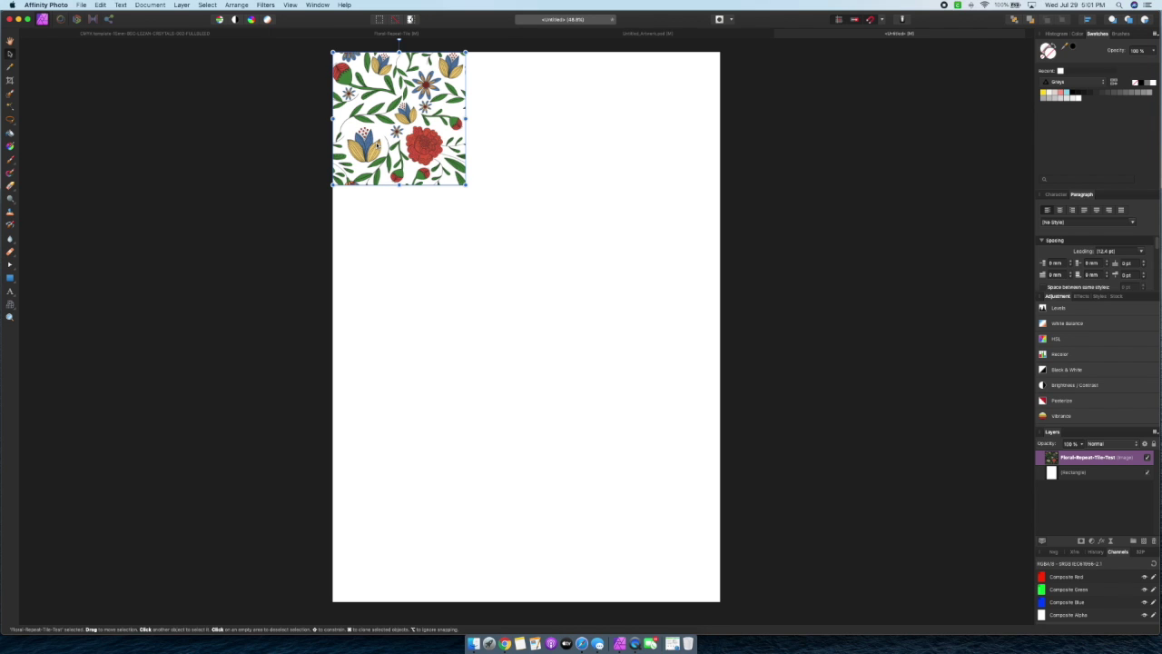
key("super+j")
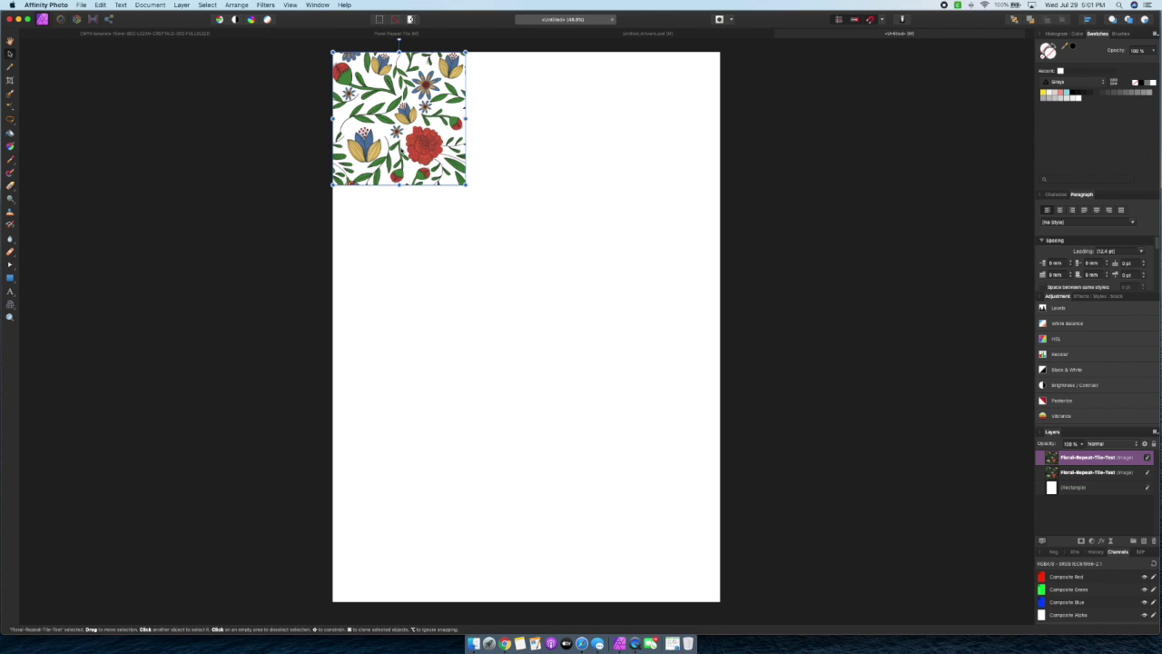
left_click_drag(402, 150, 526, 138)
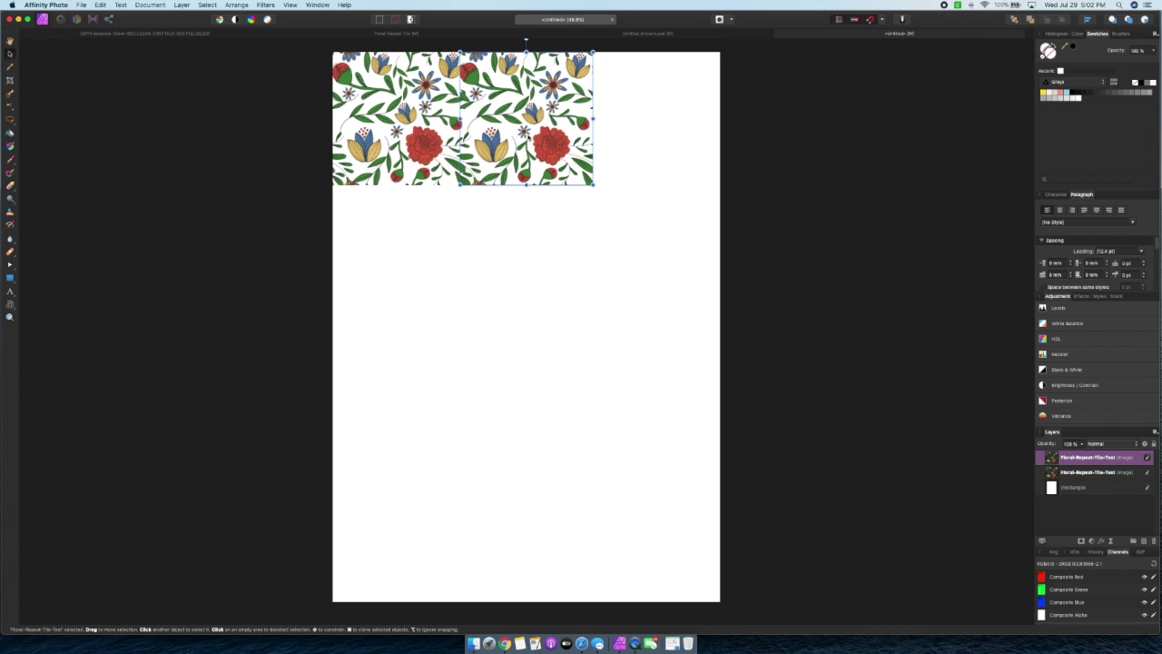
scroll(527, 138, "up", 5)
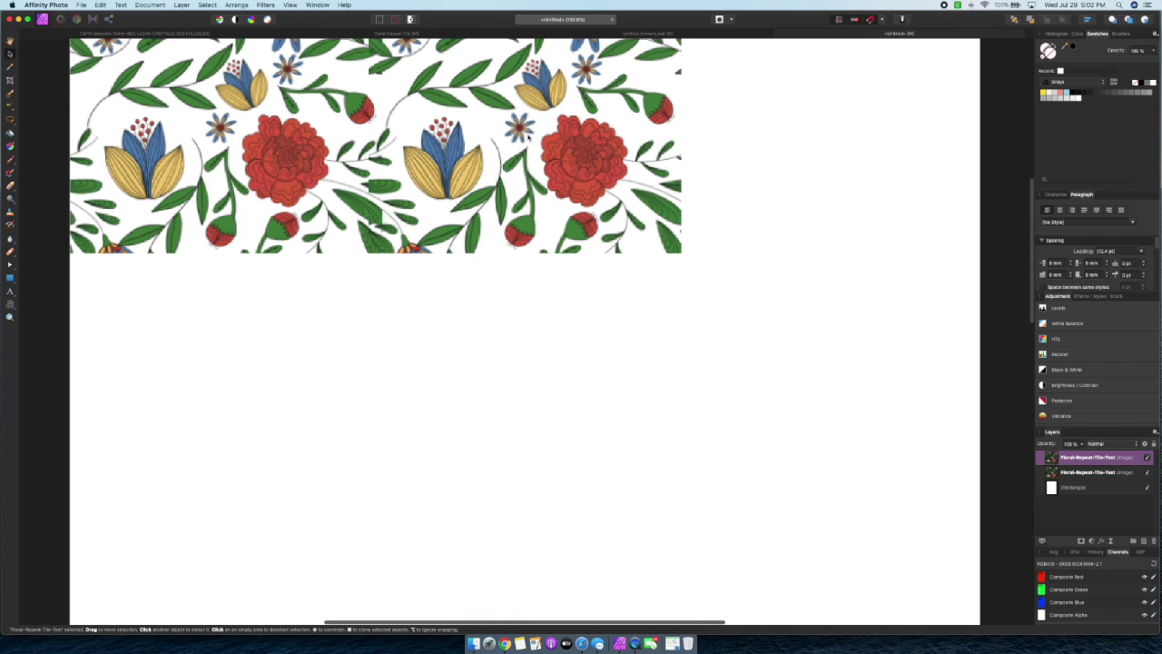
left_click_drag(434, 205, 464, 243)
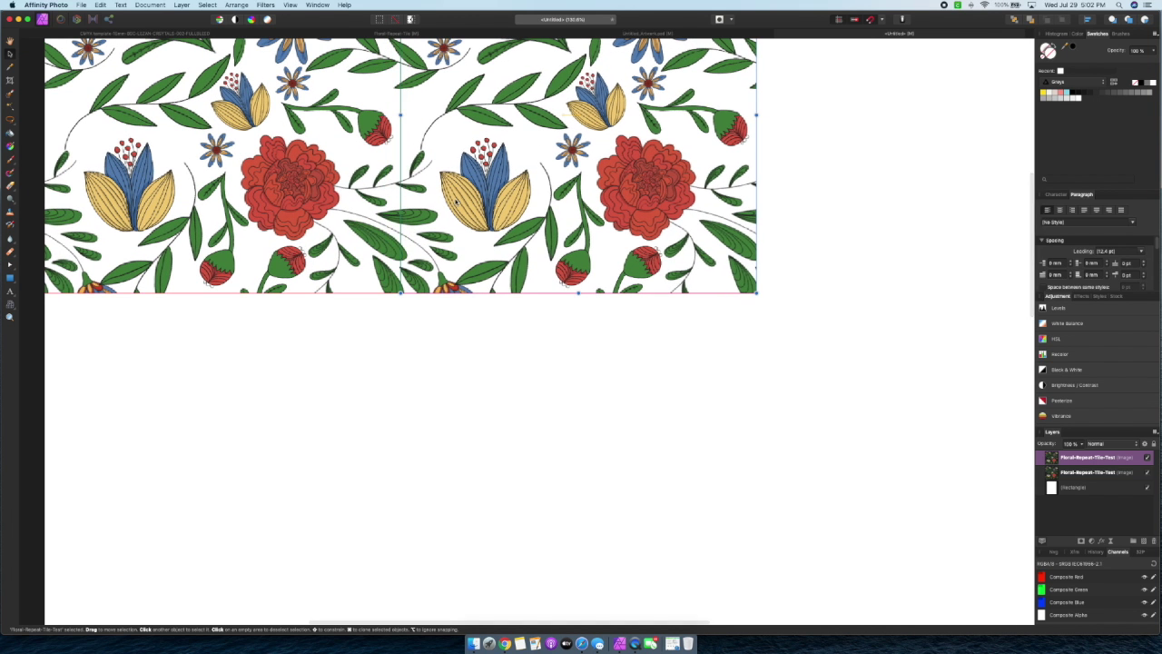
Examine the seam between the two adjoining tiles up close for gaps or mismatched elements
left_click(495, 375)
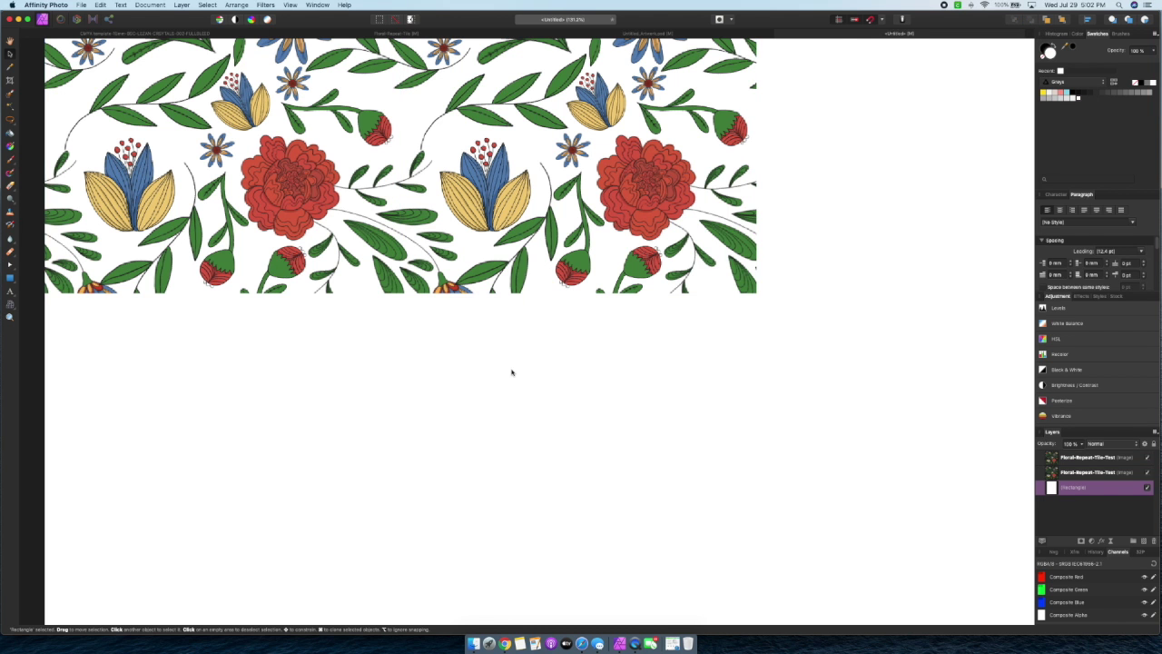
scroll(495, 376, "up", 10)
scroll(511, 372, "up", 10)
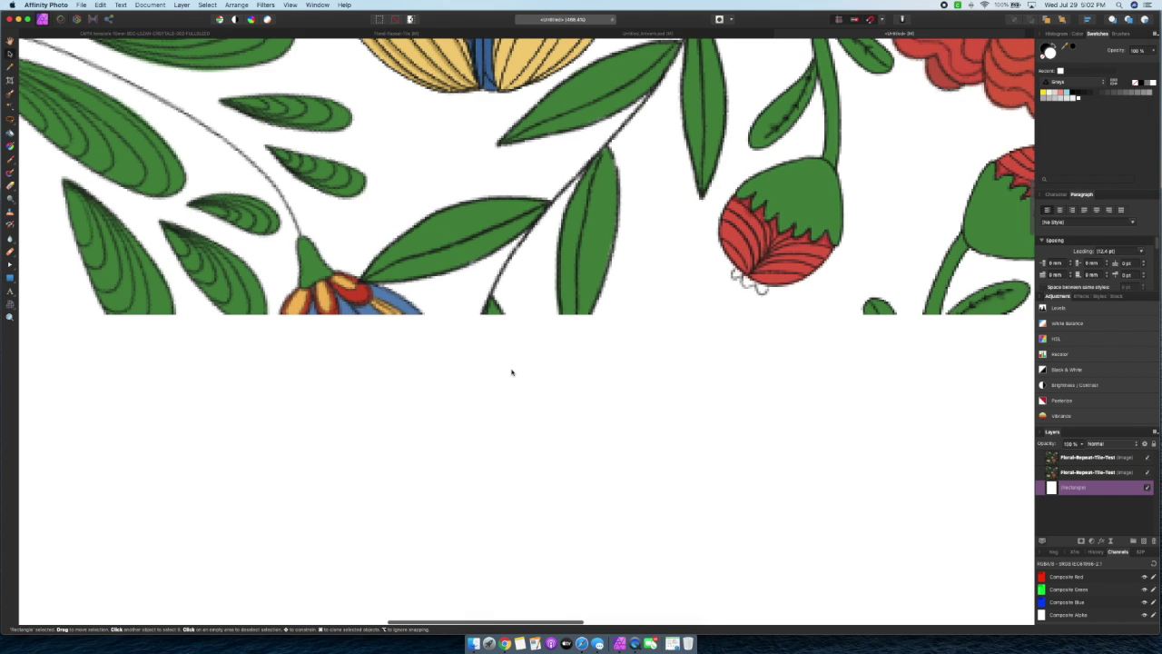
scroll(511, 373, "down", 8)
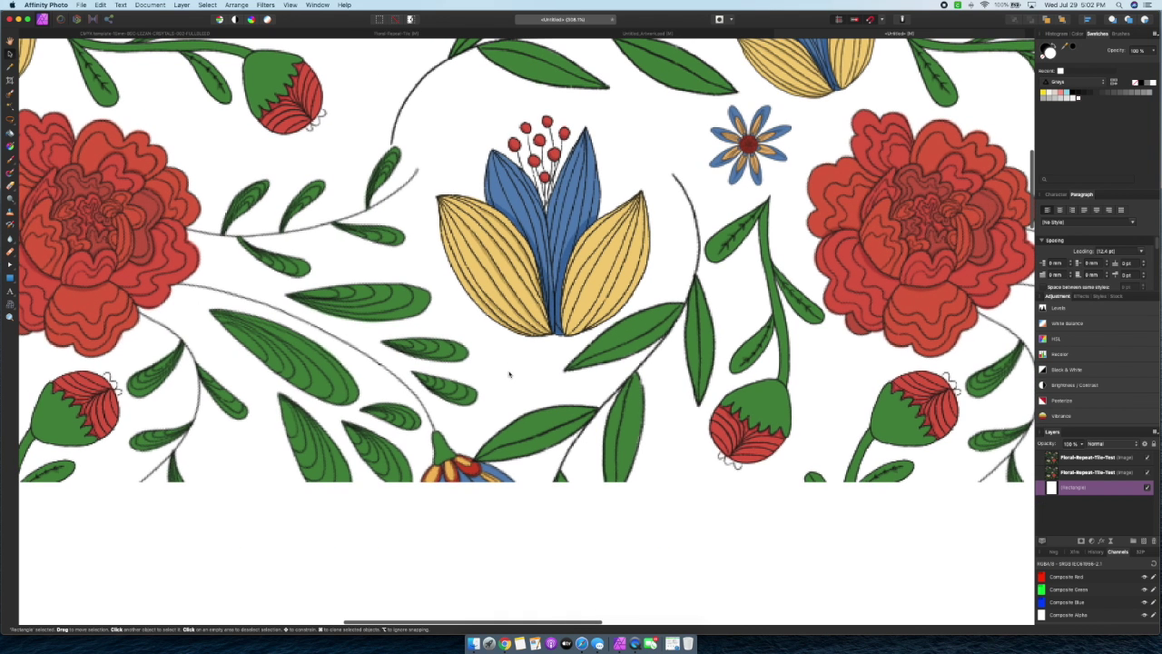
scroll(509, 374, "down", 4)
scroll(510, 373, "down", 3)
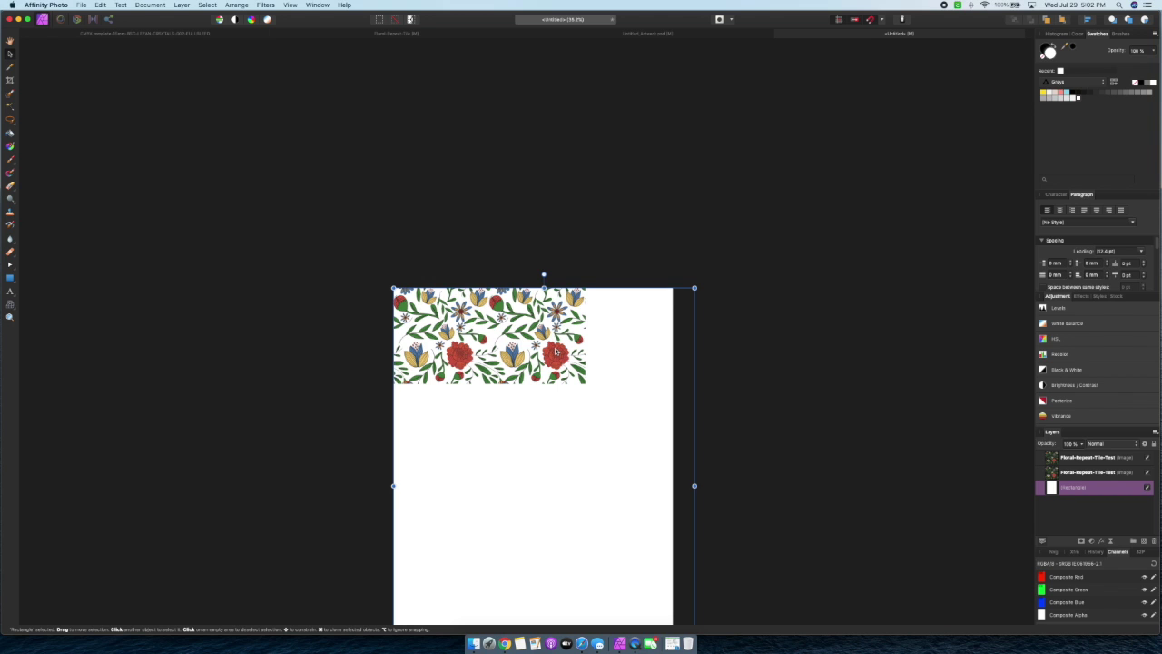
left_click(545, 223)
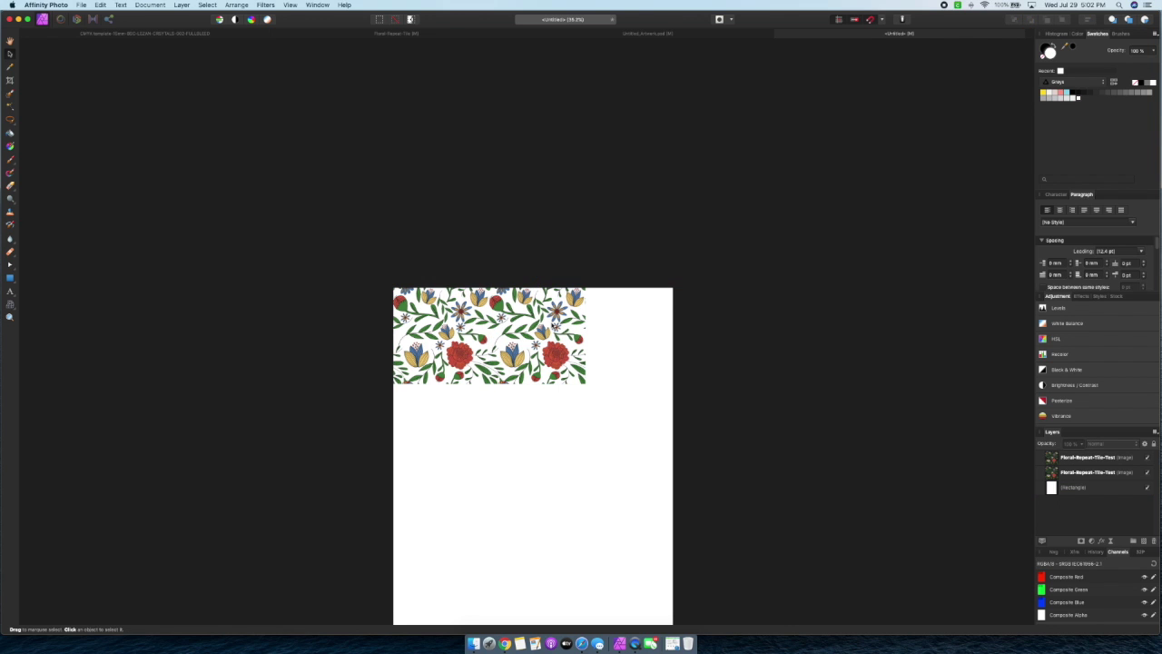
Duplicate the second tile and place the copy flush to its right, completing the row along the page's upper edge
left_click(554, 322)
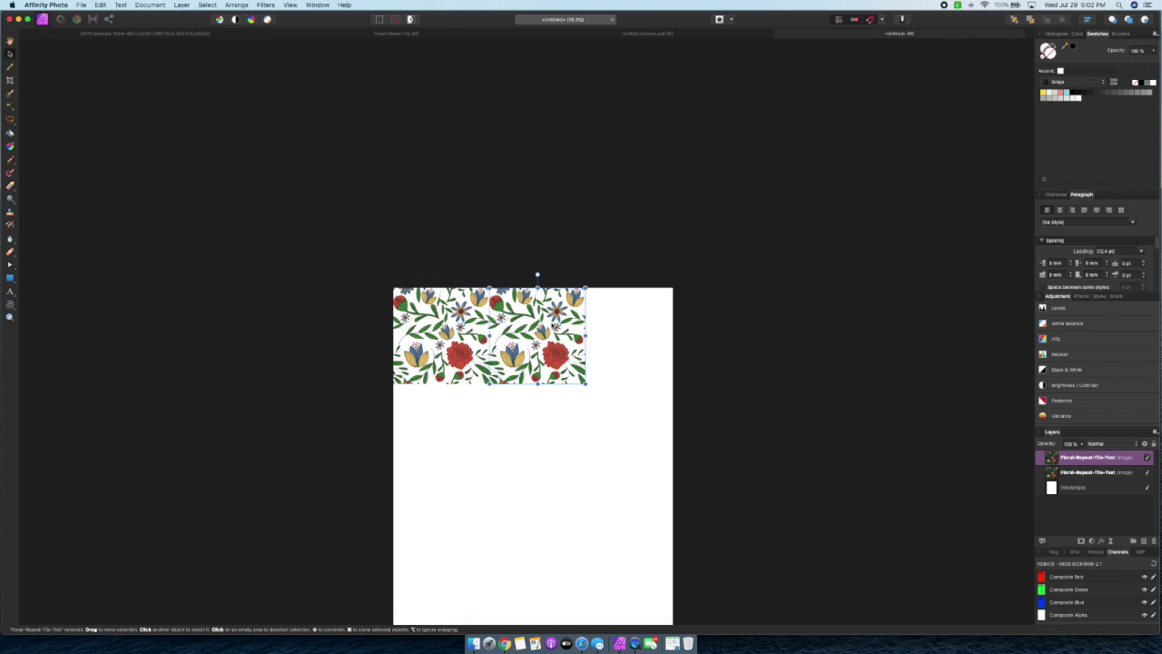
key("super+j")
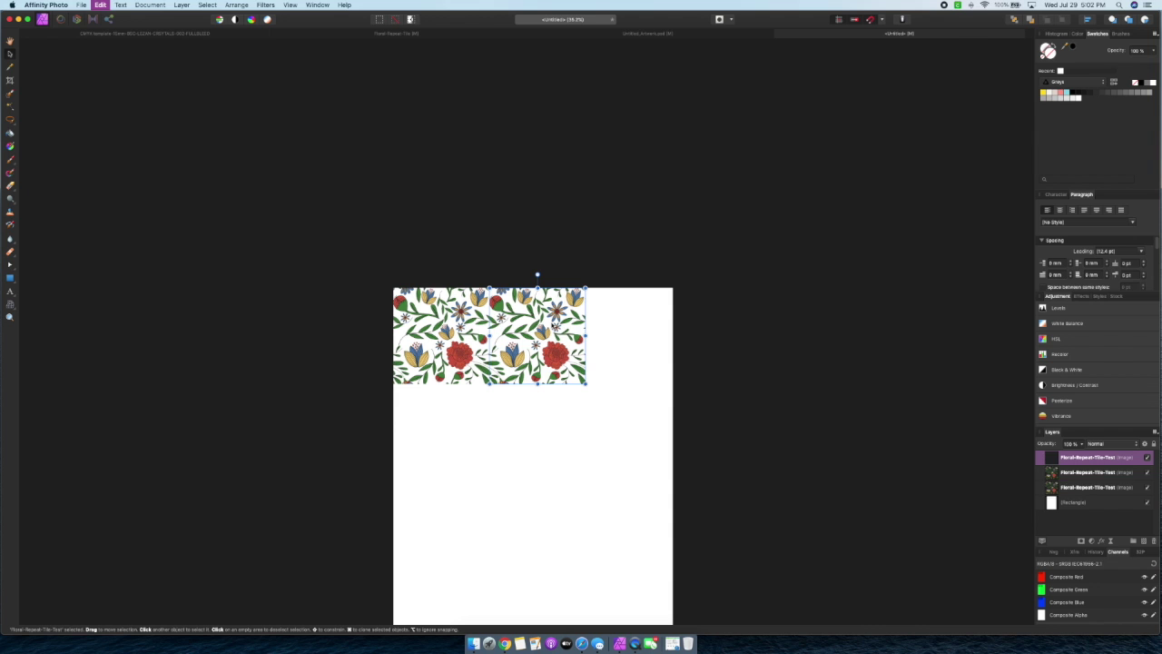
left_click_drag(565, 343, 655, 342)
scroll(623, 275, "up", 5)
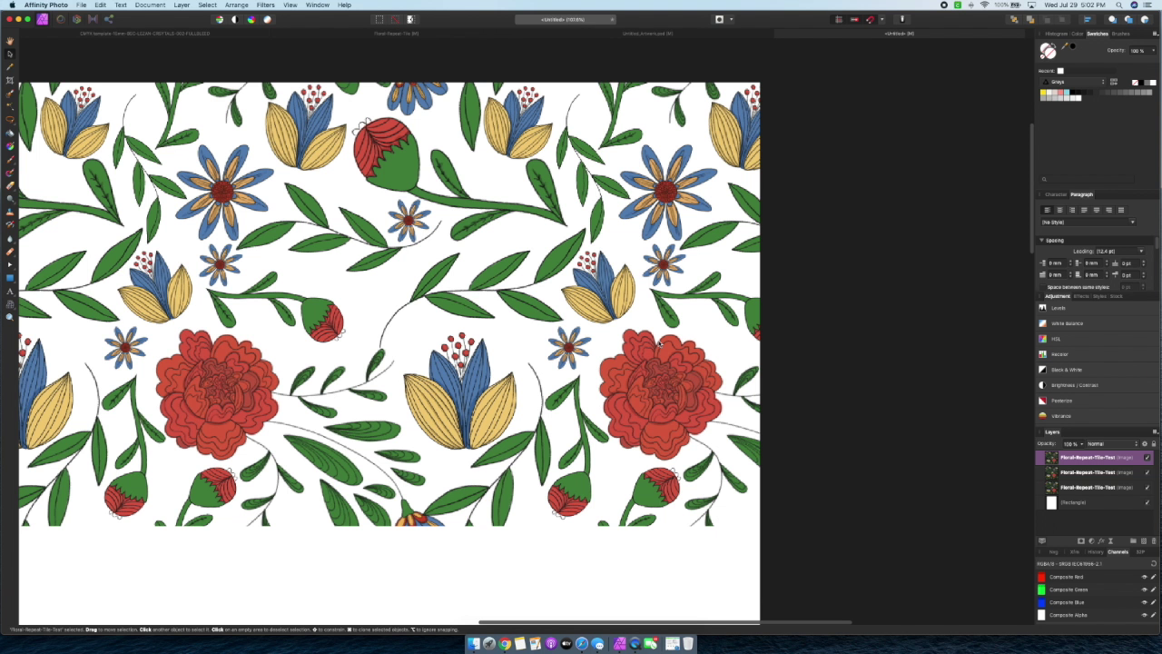
scroll(769, 308, "down", 6)
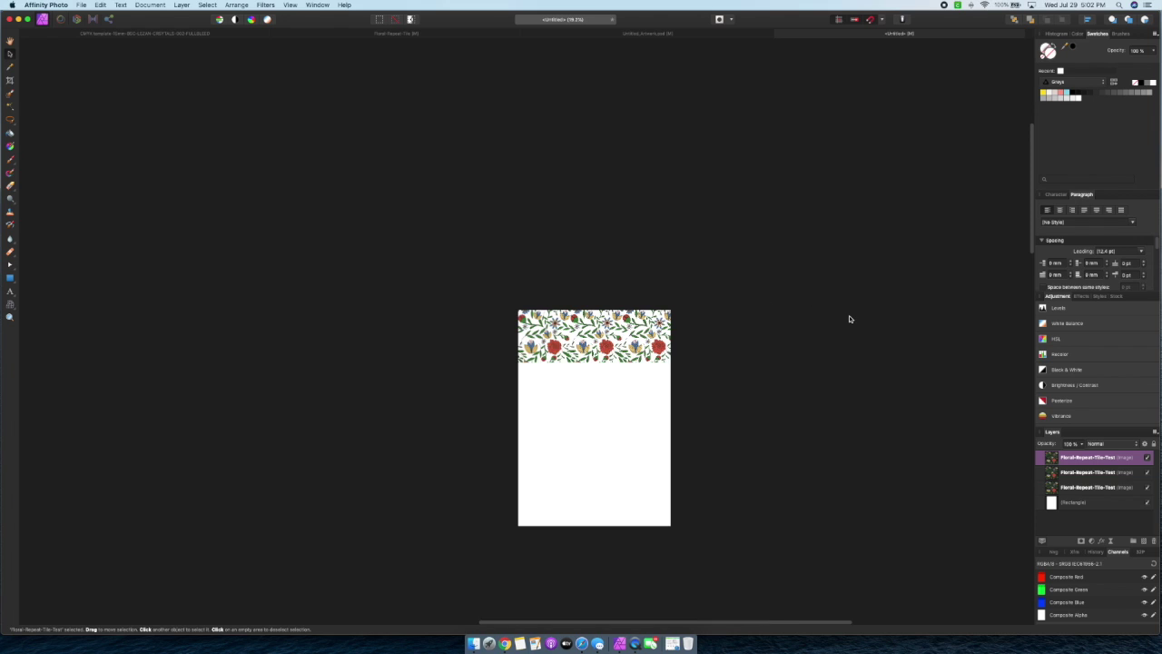
left_click(690, 361)
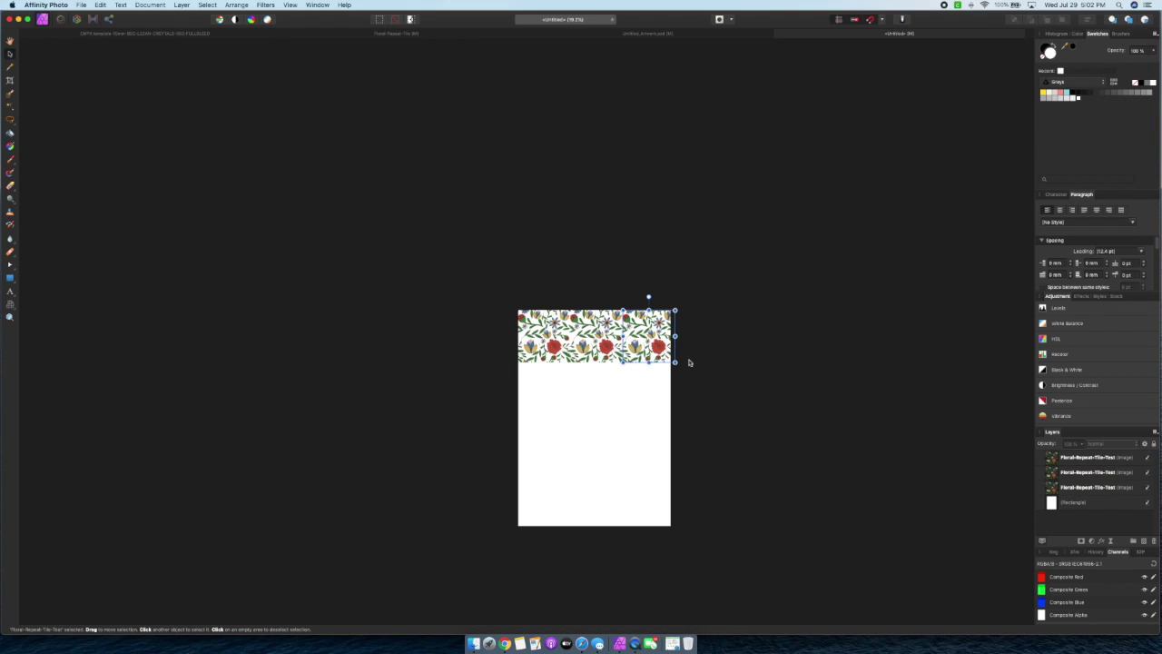
Duplicate the upper row of three floral tiles and snap the copies flush beneath it as a second row
left_click_drag(476, 268, 712, 378)
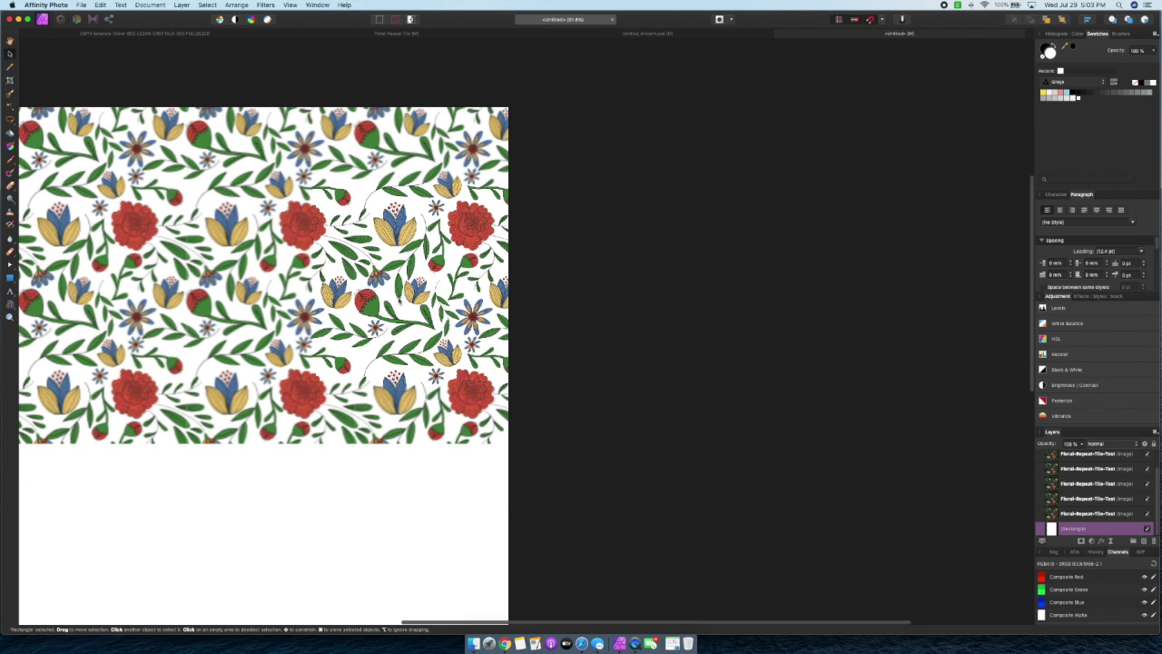
scroll(518, 345, "down", 2)
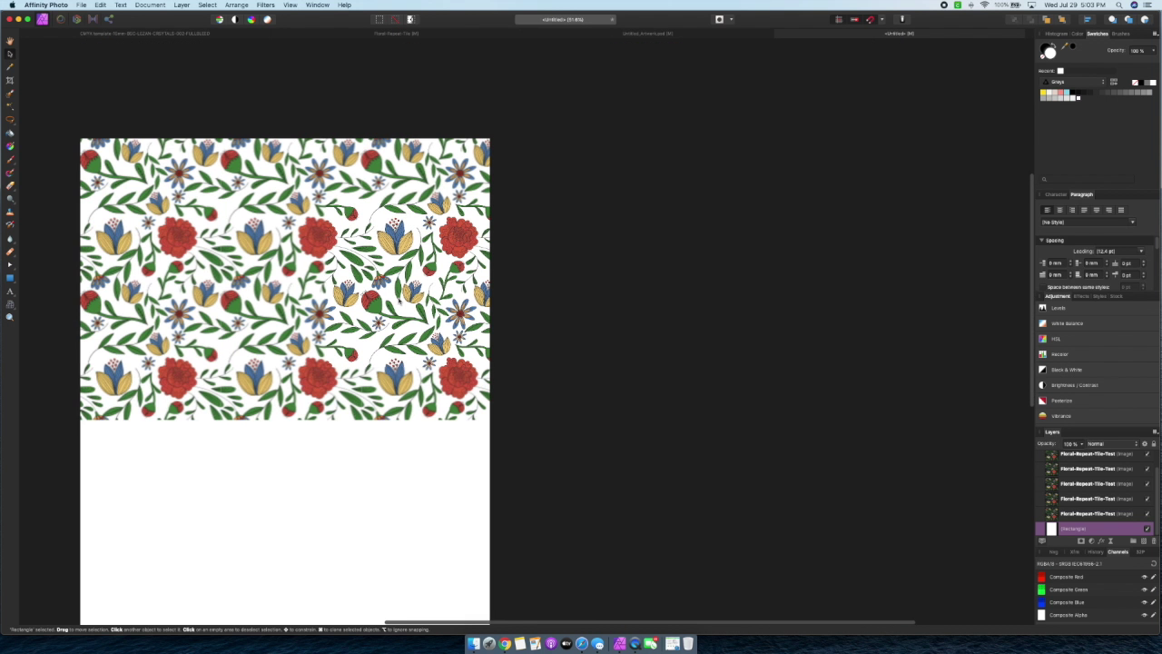
scroll(518, 345, "left", 3)
scroll(517, 345, "down", 1)
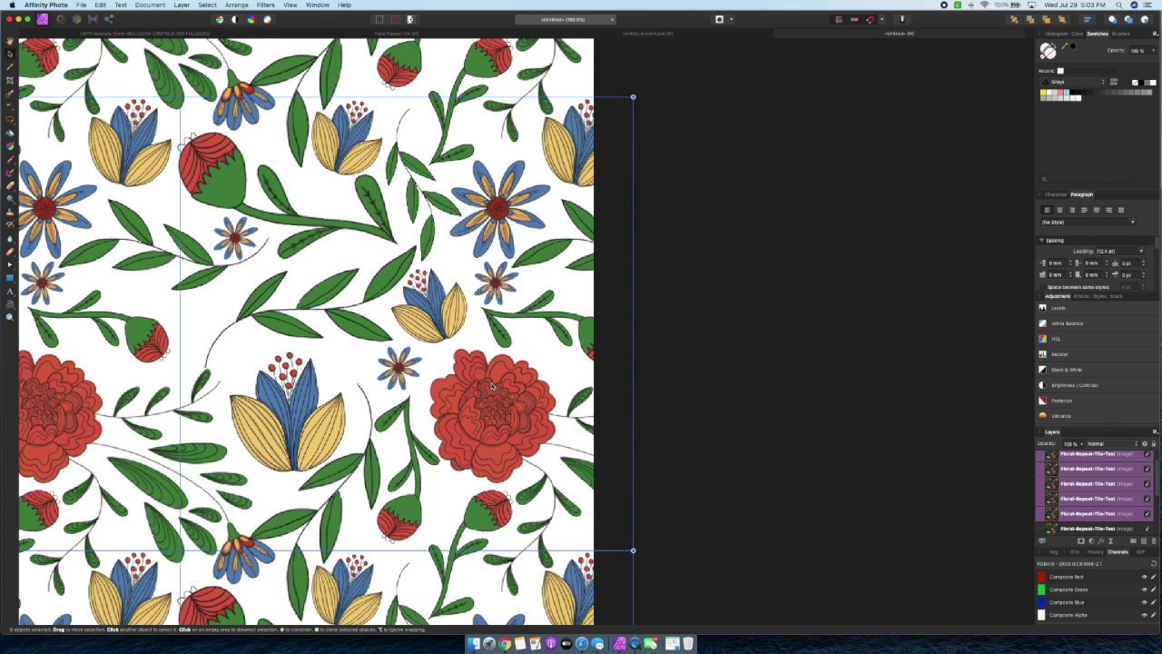
Duplicate the six tiles of the first two rows and snap the copies beneath them as the third and fourth rows
scroll(491, 386, "up", 2)
scroll(491, 385, "down", 5)
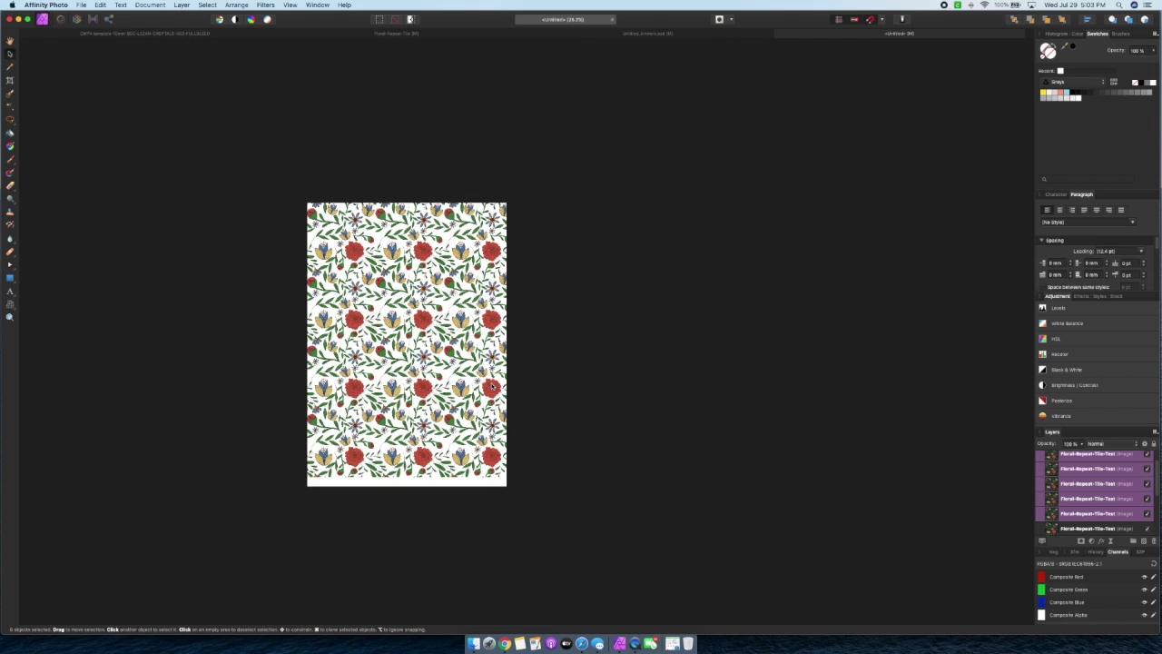
left_click(566, 330)
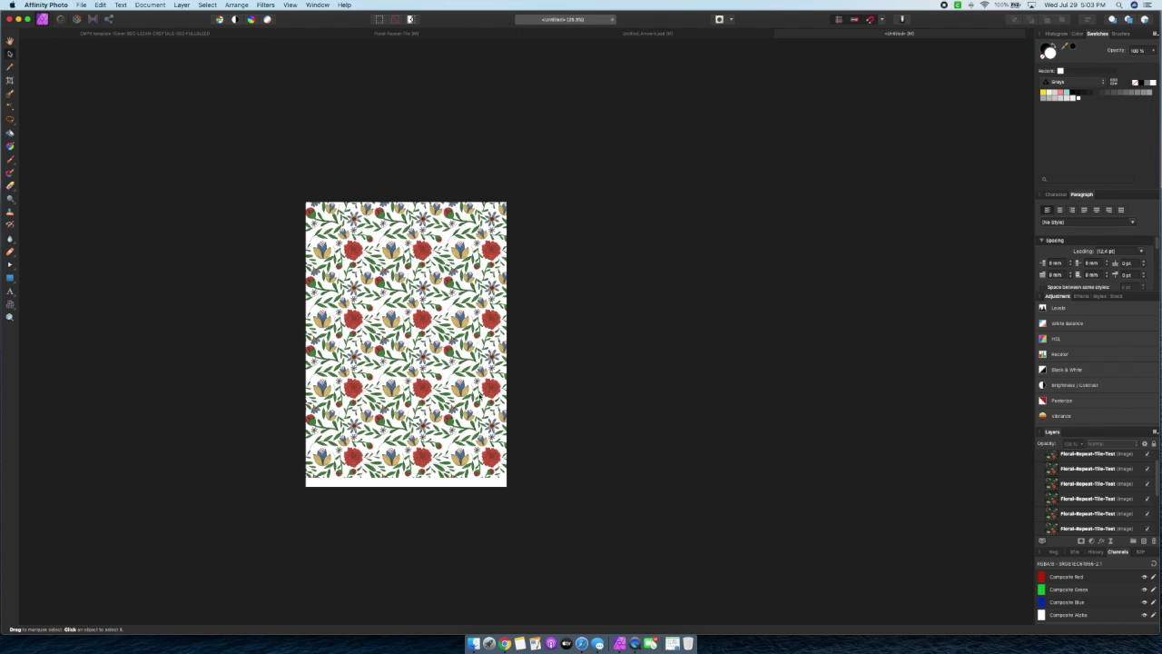
Duplicate a row of three tiles to cover the blank strip along the page's lower edge, and clear the selection
key("super+z")
scroll(442, 459, "up", 5)
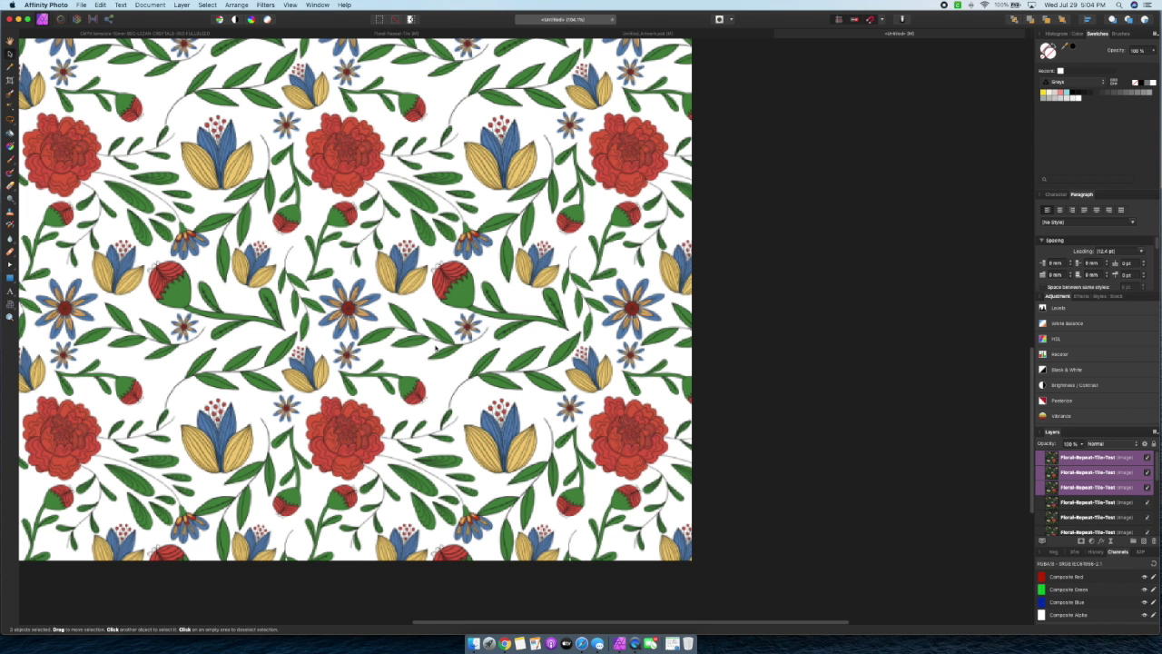
scroll(635, 331, "down", 6)
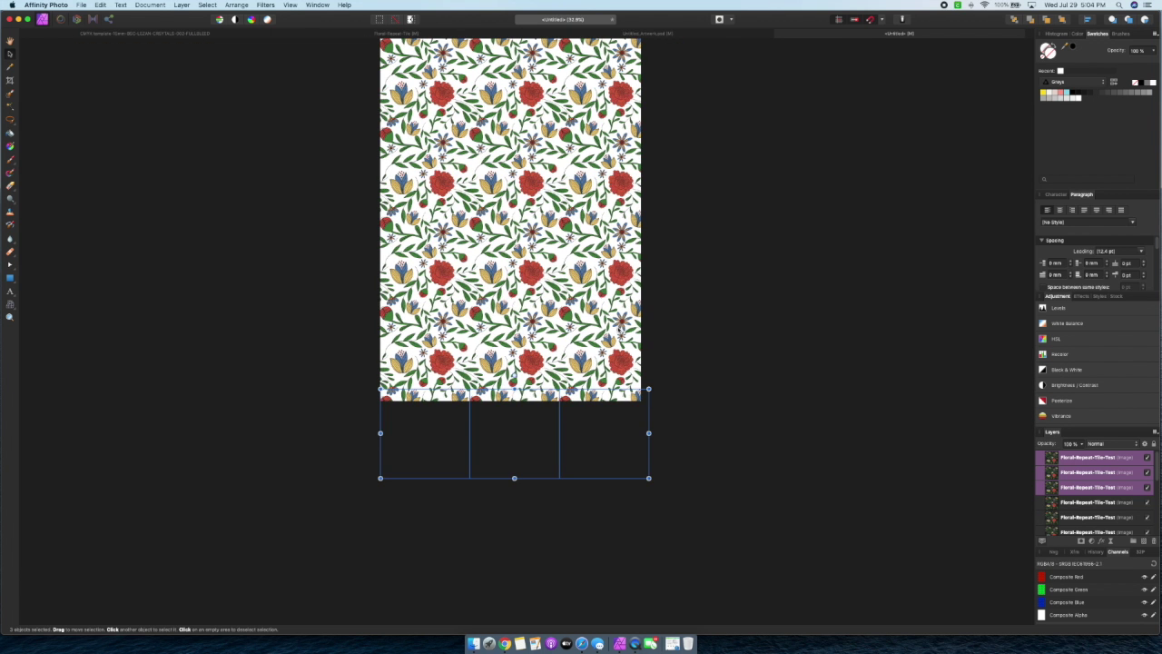
scroll(651, 331, "down", 3)
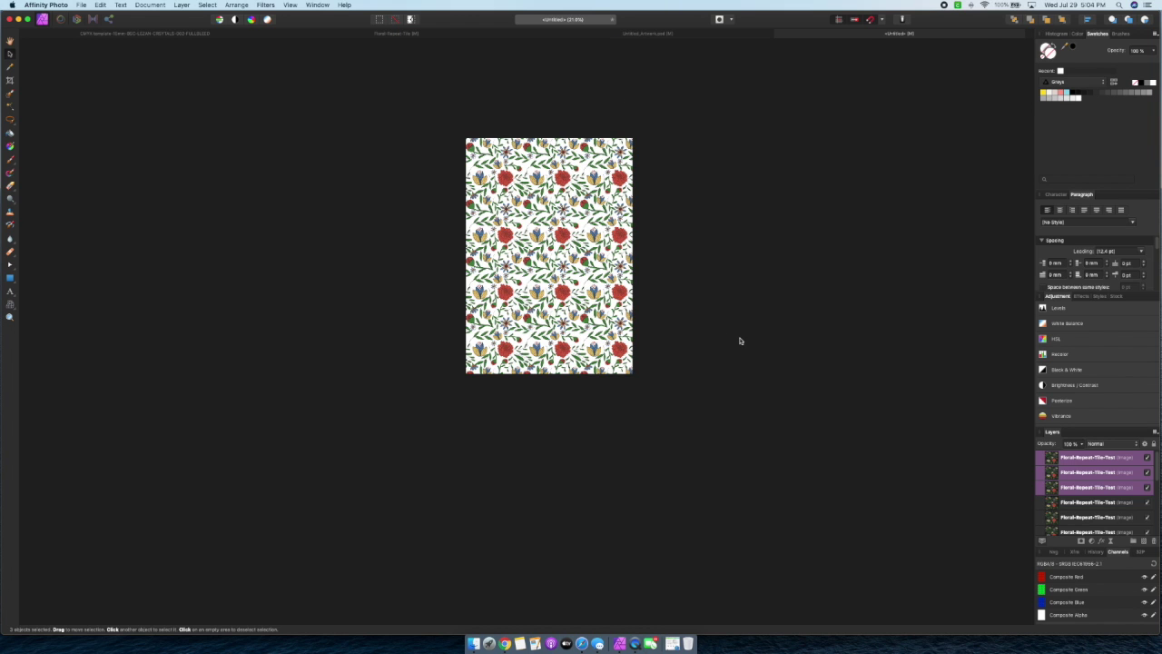
left_click(740, 340)
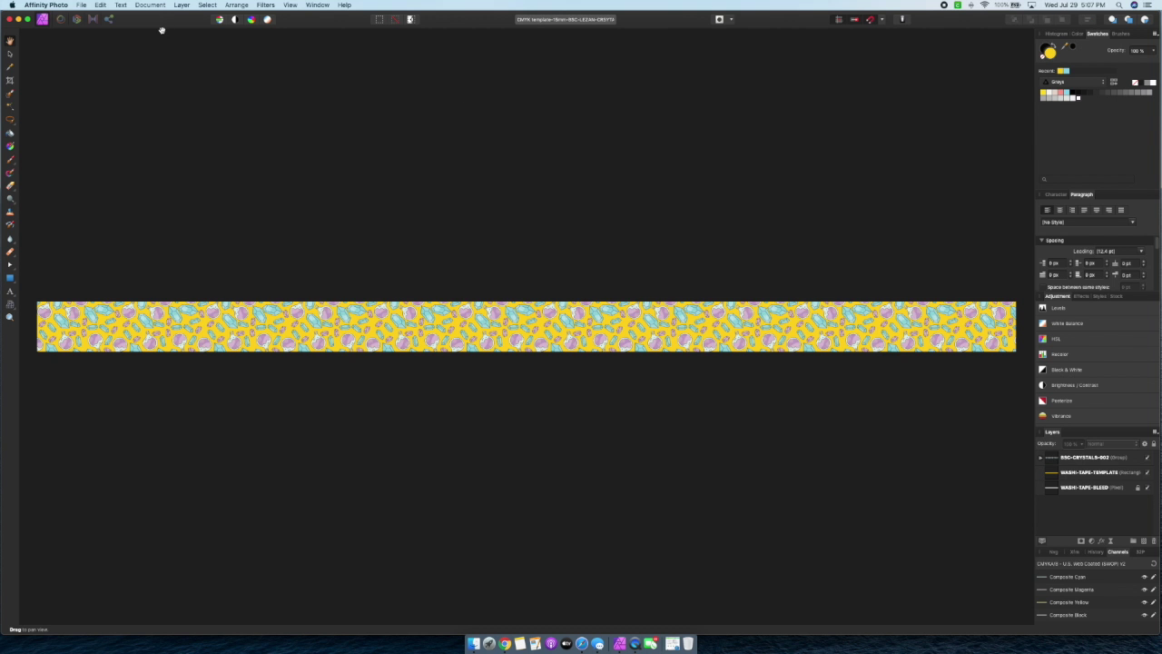
Start a new document measured in pixels, 5512 px wide and 283 px high at 400 DPI
left_click(45, 5)
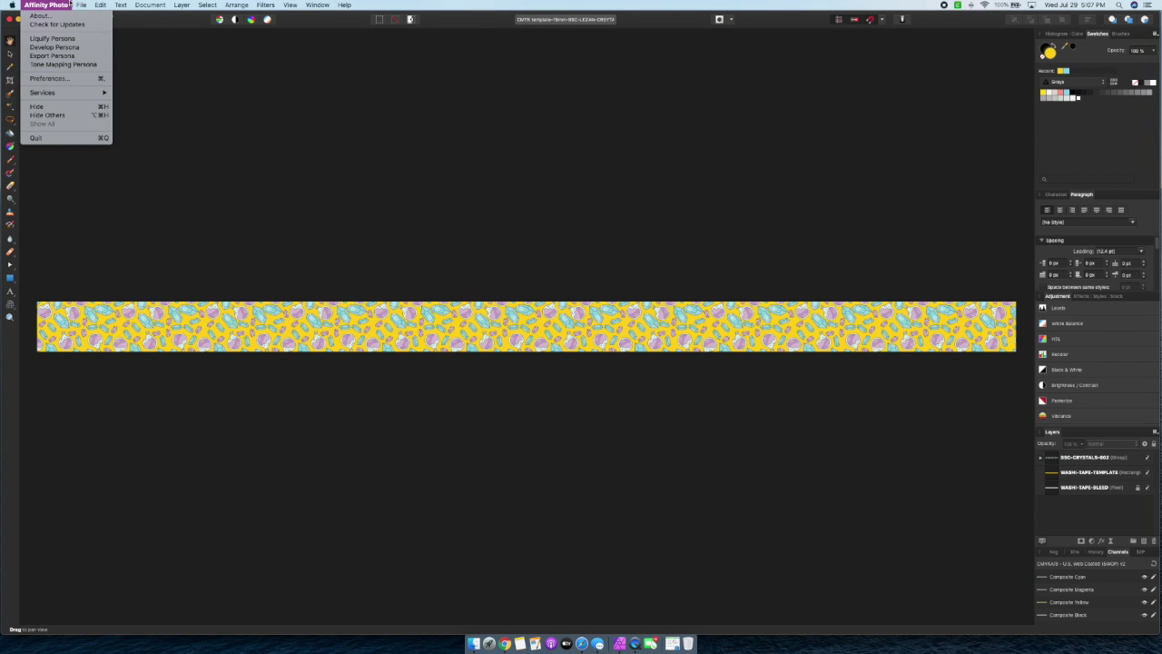
mouse_move(81, 5)
left_click(88, 15)
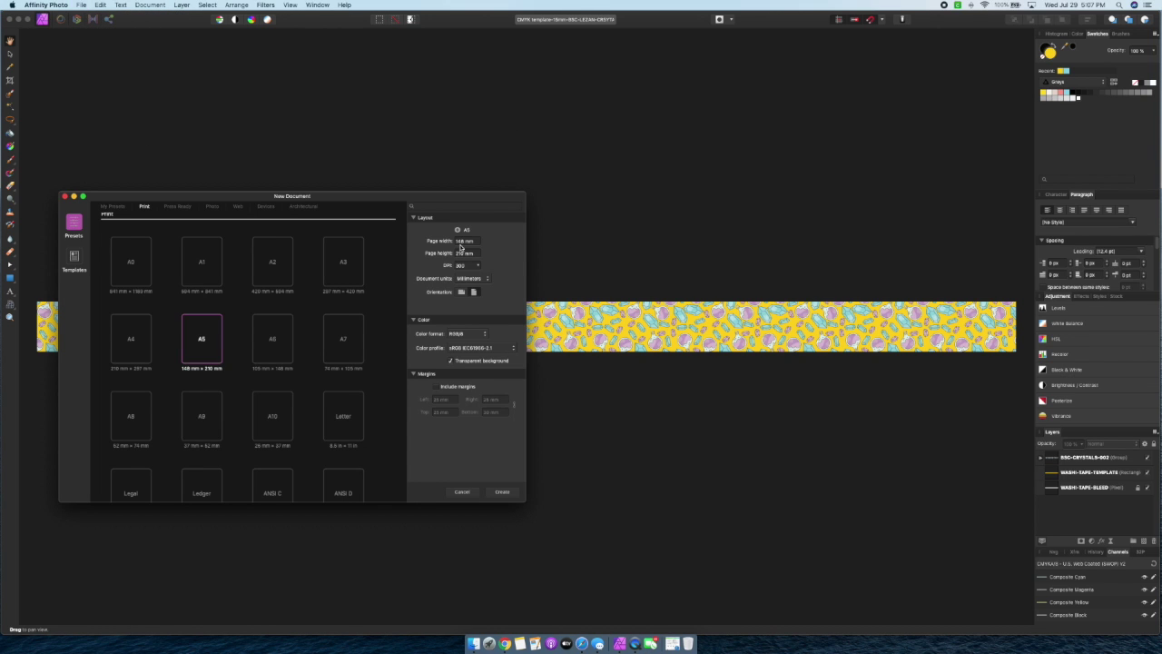
left_click(468, 279)
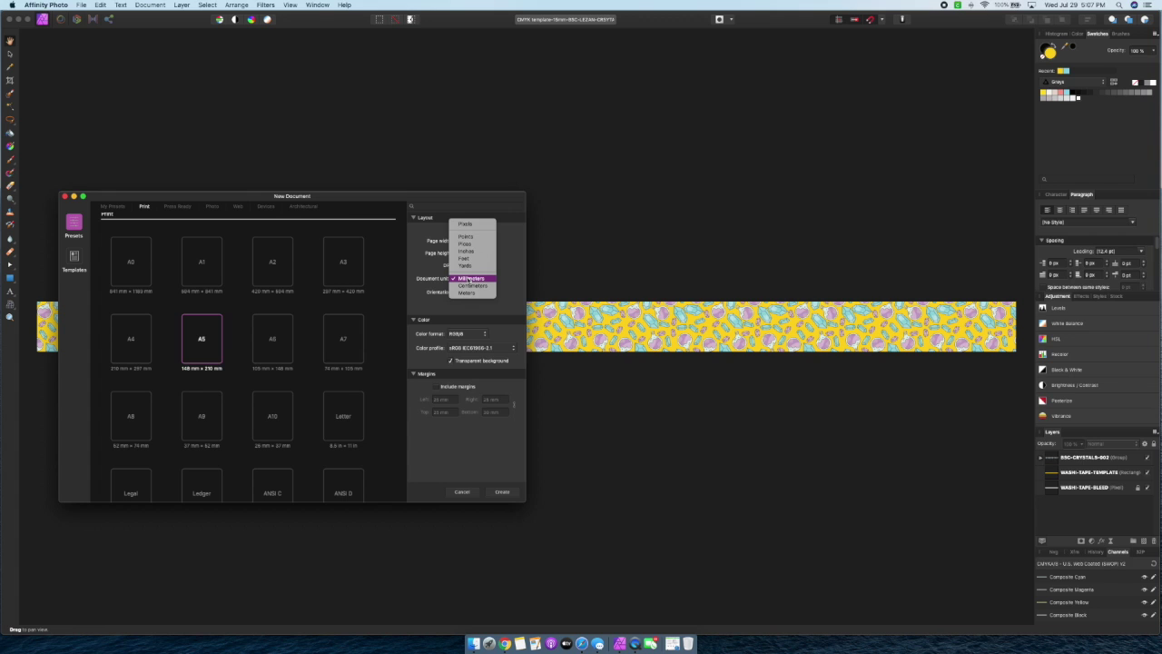
left_click(469, 223)
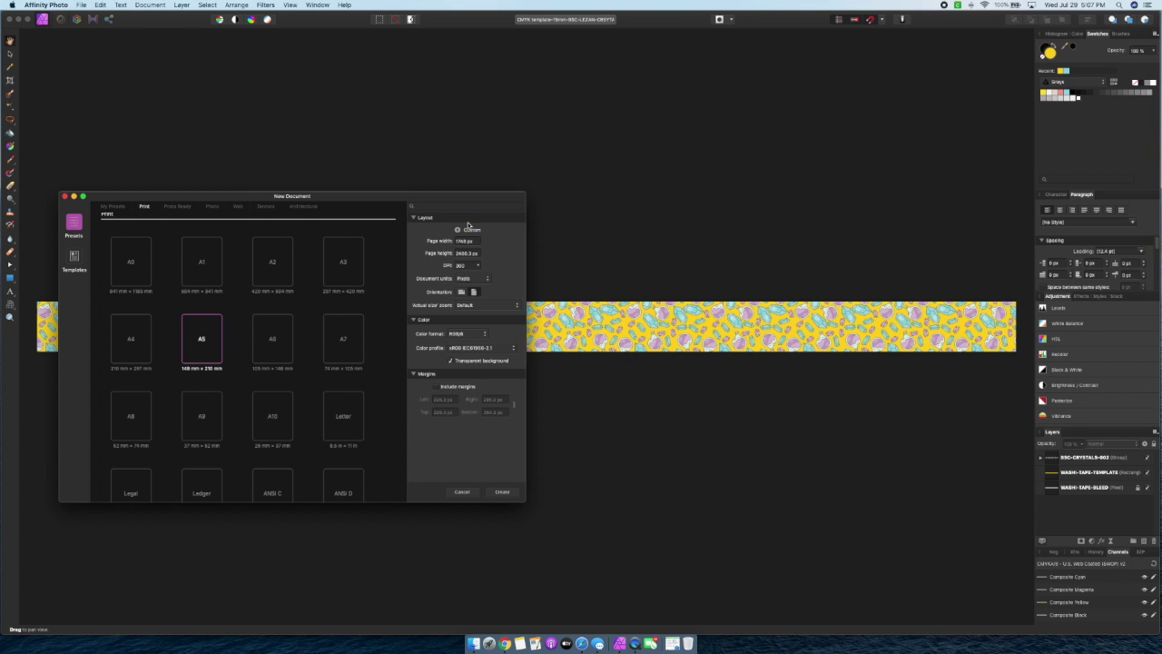
left_click(465, 241)
type("5812 px")
left_click(466, 252)
type("283 px")
left_click(462, 265)
type("4")
Set the new document's color format to CMYK/8 with the Generic CMYK Profile and create it
left_click(471, 336)
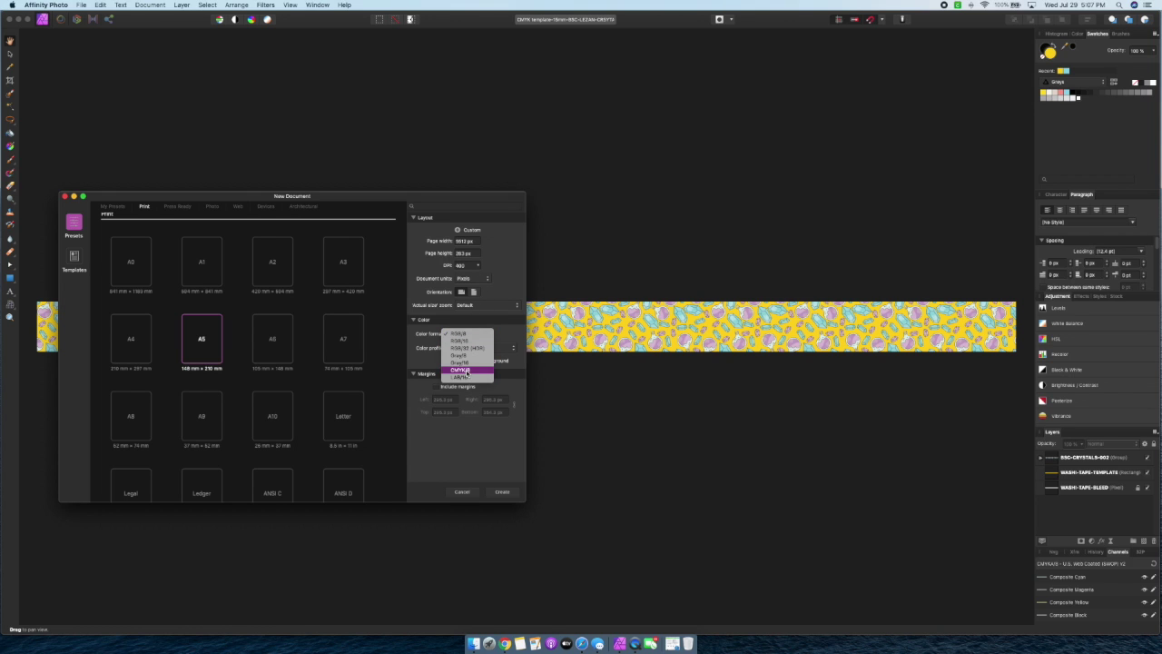
left_click(462, 371)
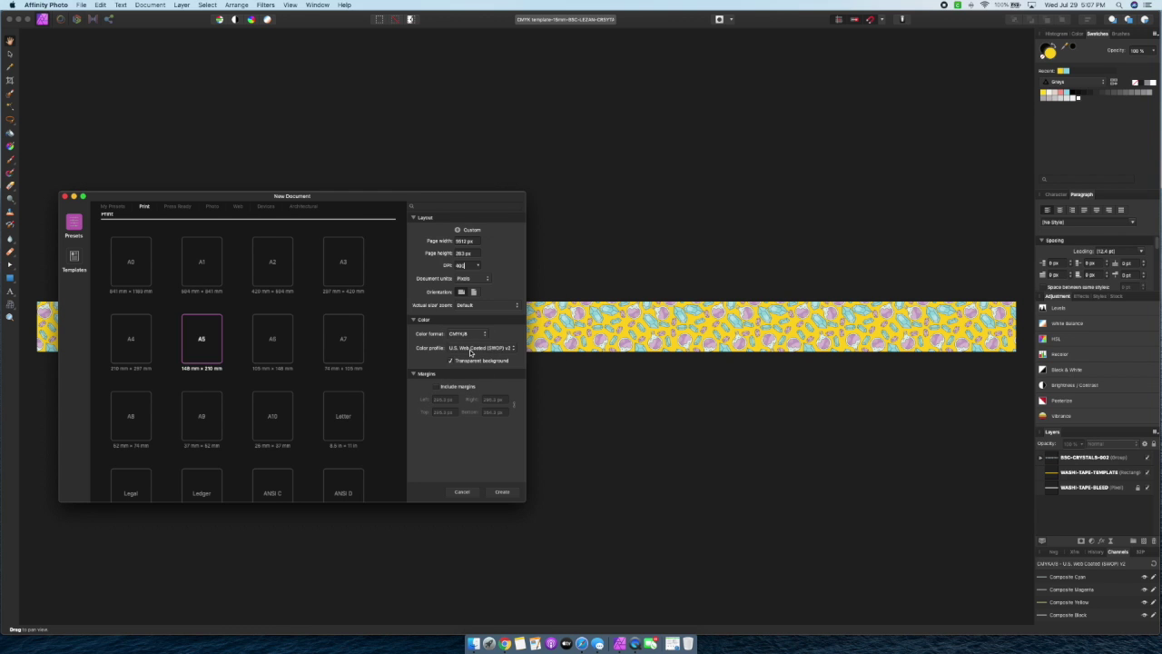
left_click(472, 351)
left_click(469, 297)
left_click(506, 493)
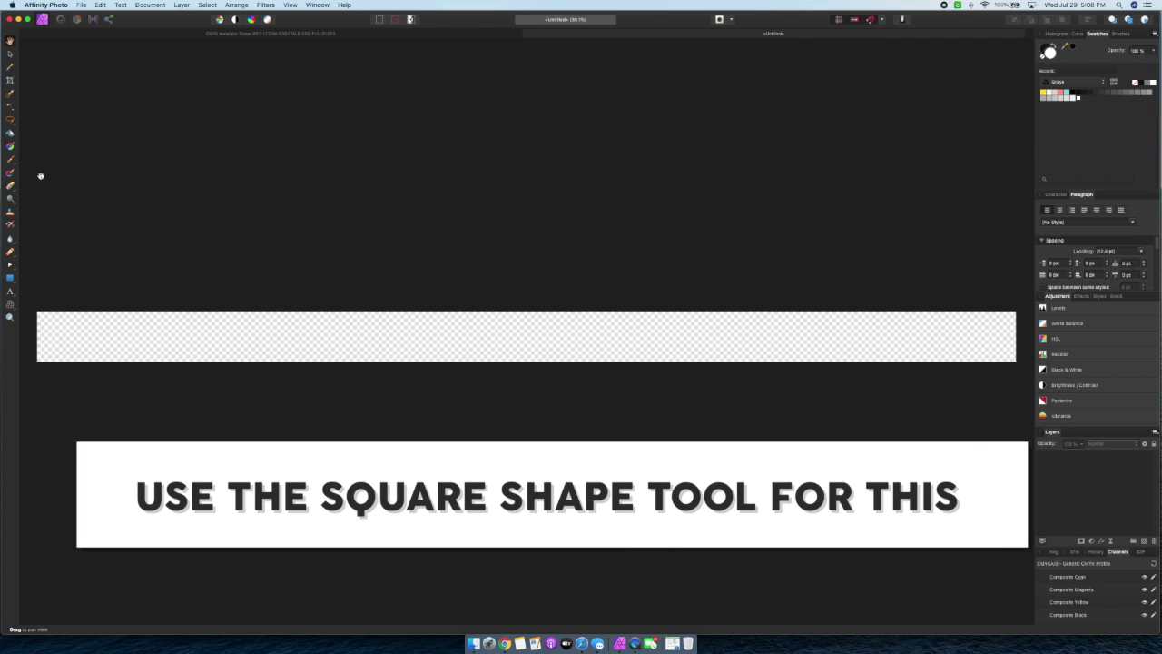
Draw a rectangle covering the whole page and fill it with the light blue swatch
left_click(10, 279)
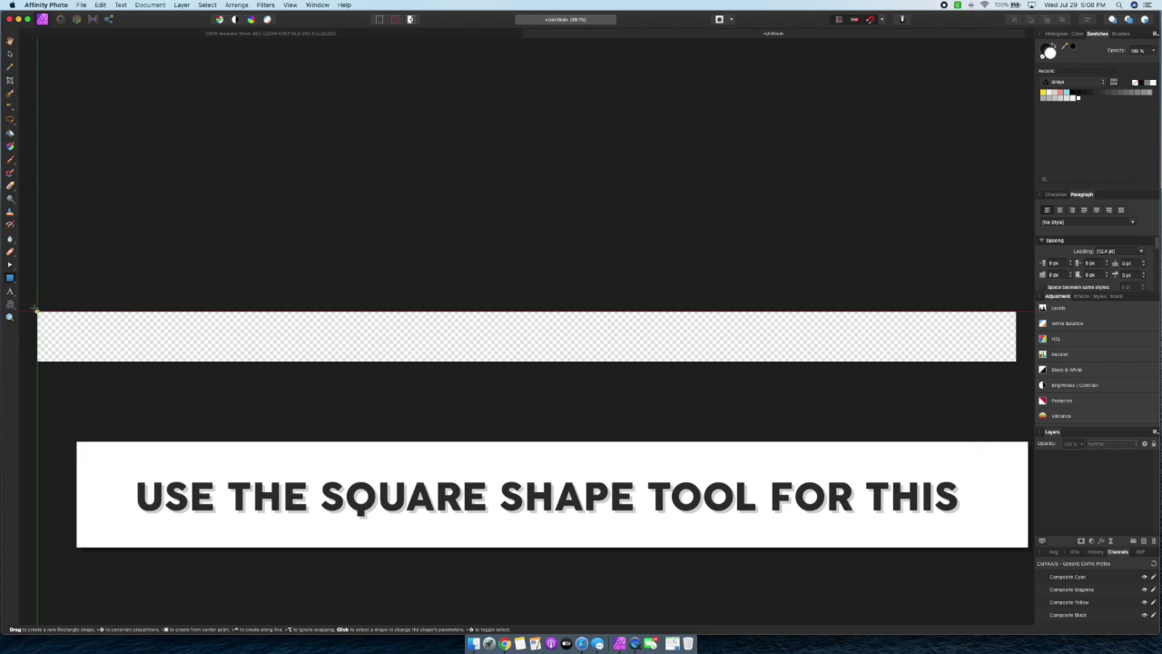
left_click_drag(38, 313, 1016, 362)
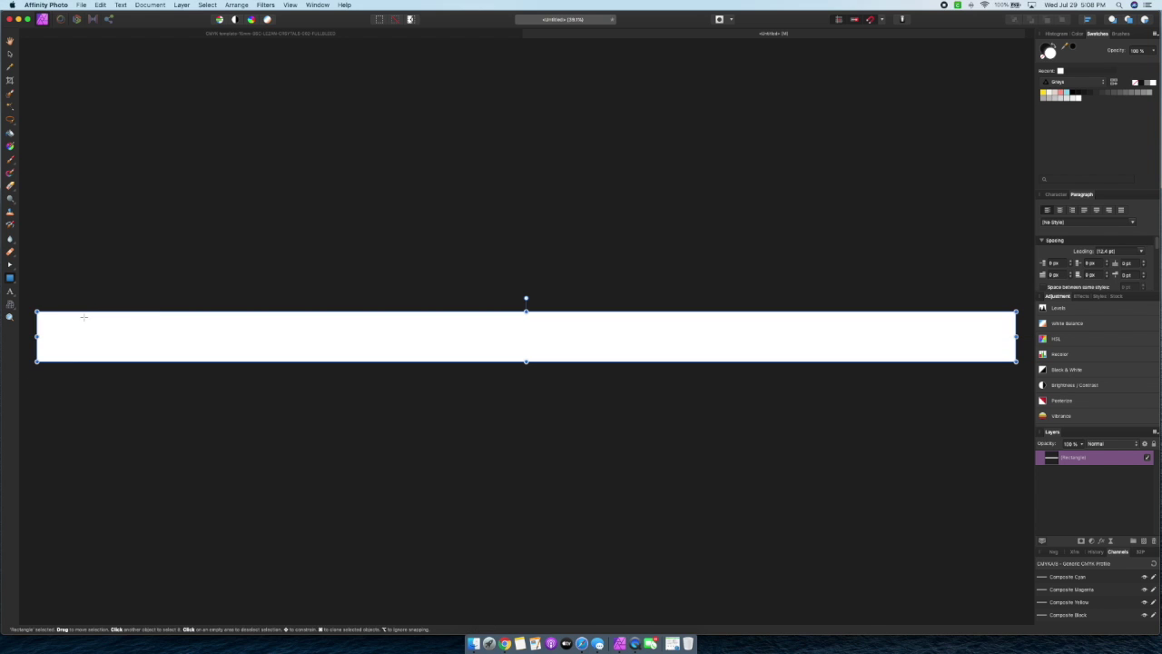
left_click(10, 282)
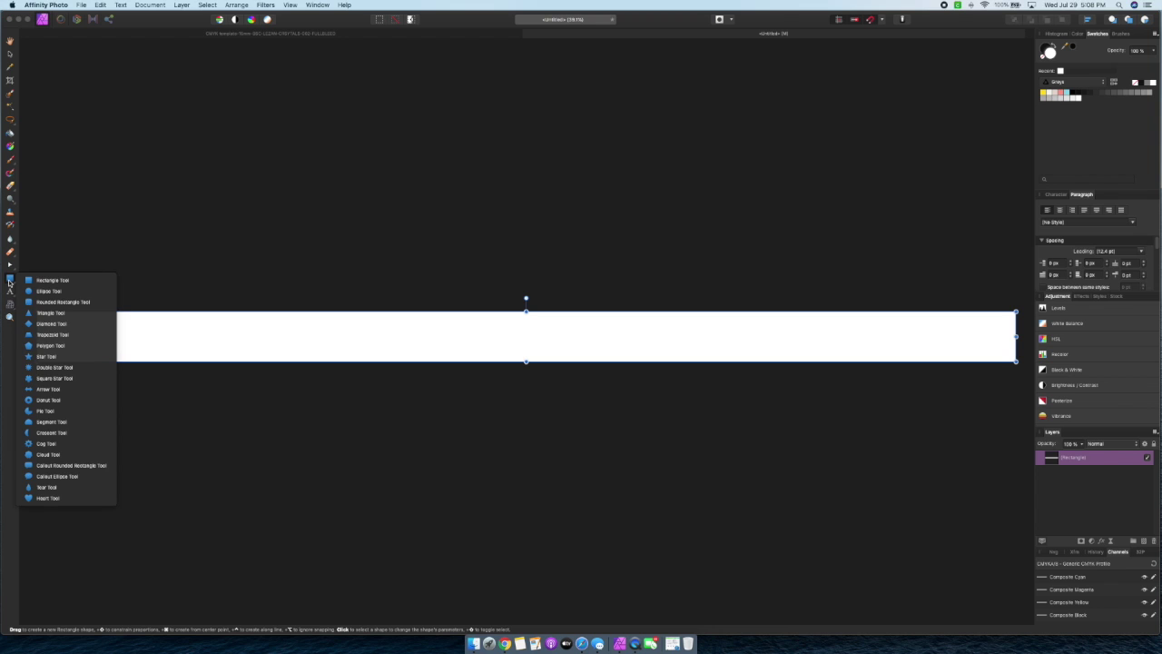
left_click(47, 324)
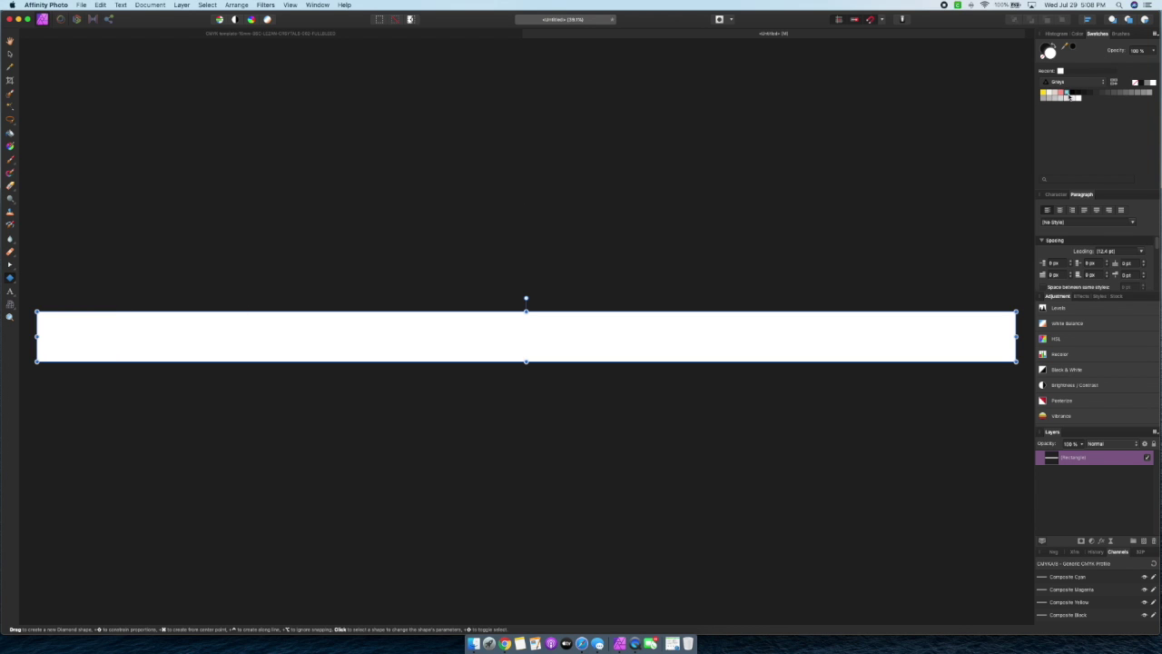
left_click(1069, 94)
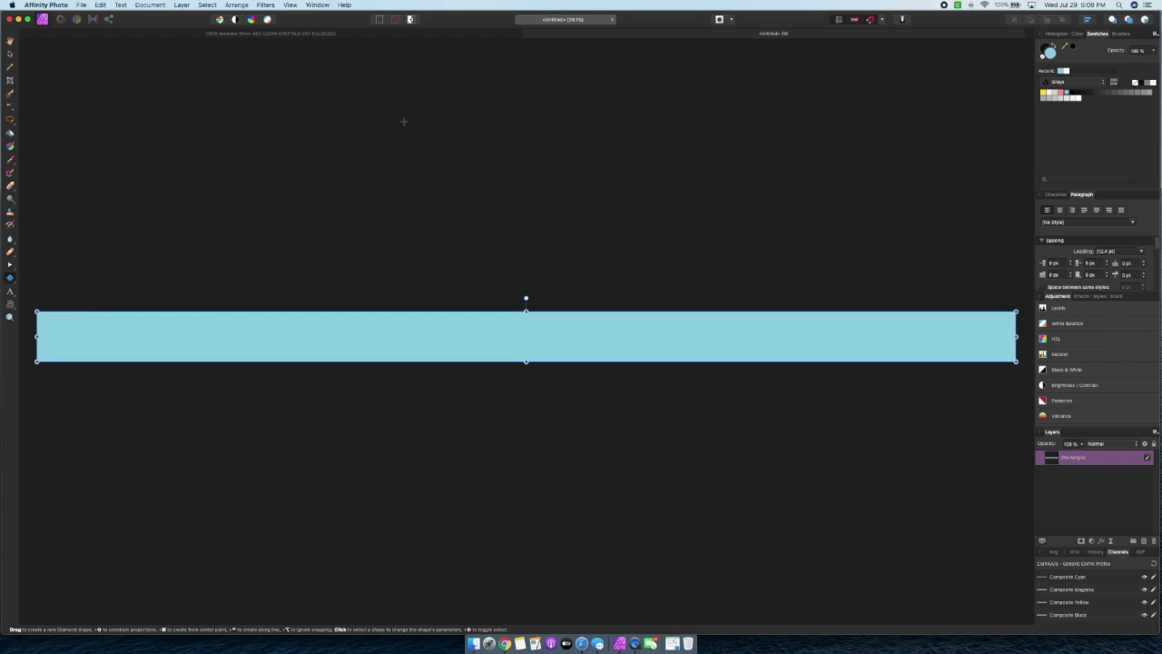
left_click(9, 55)
left_click(192, 377)
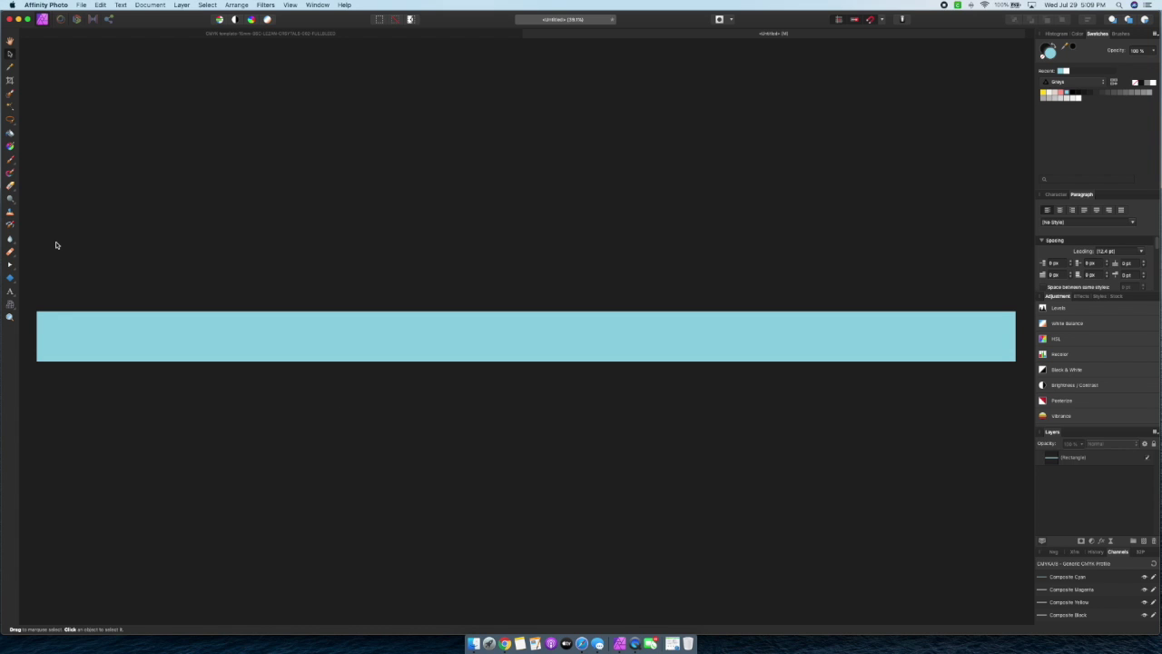
Draw a coral pink diamond about three quarters of the strip's height near the strip's left end
left_click(11, 279)
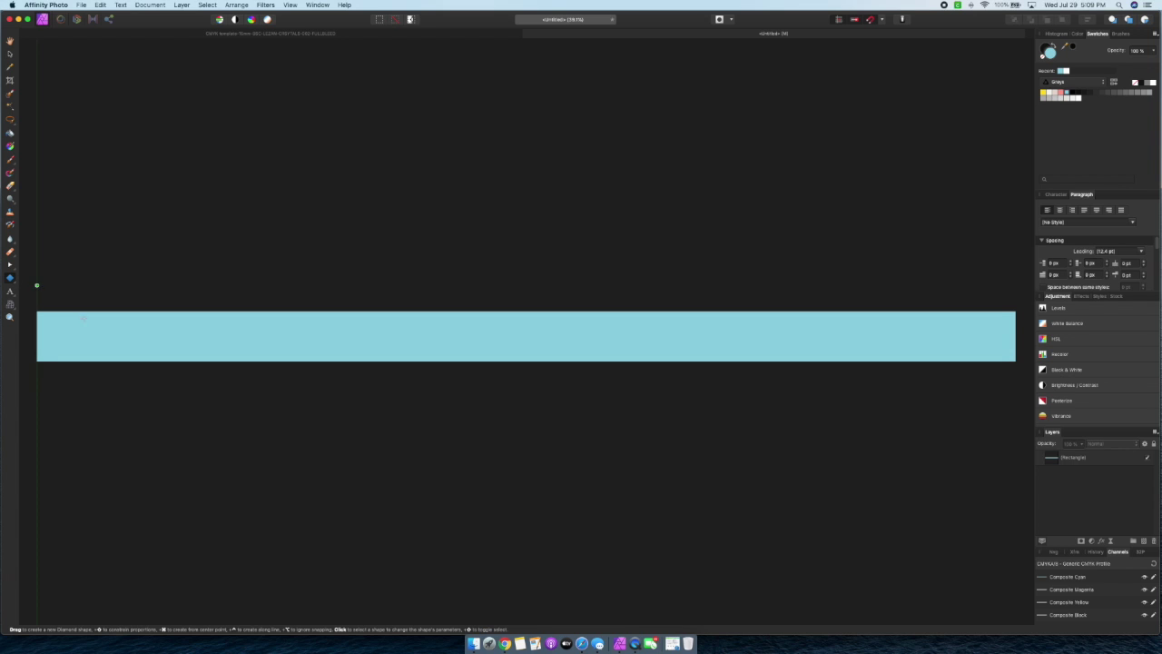
left_click(1059, 93)
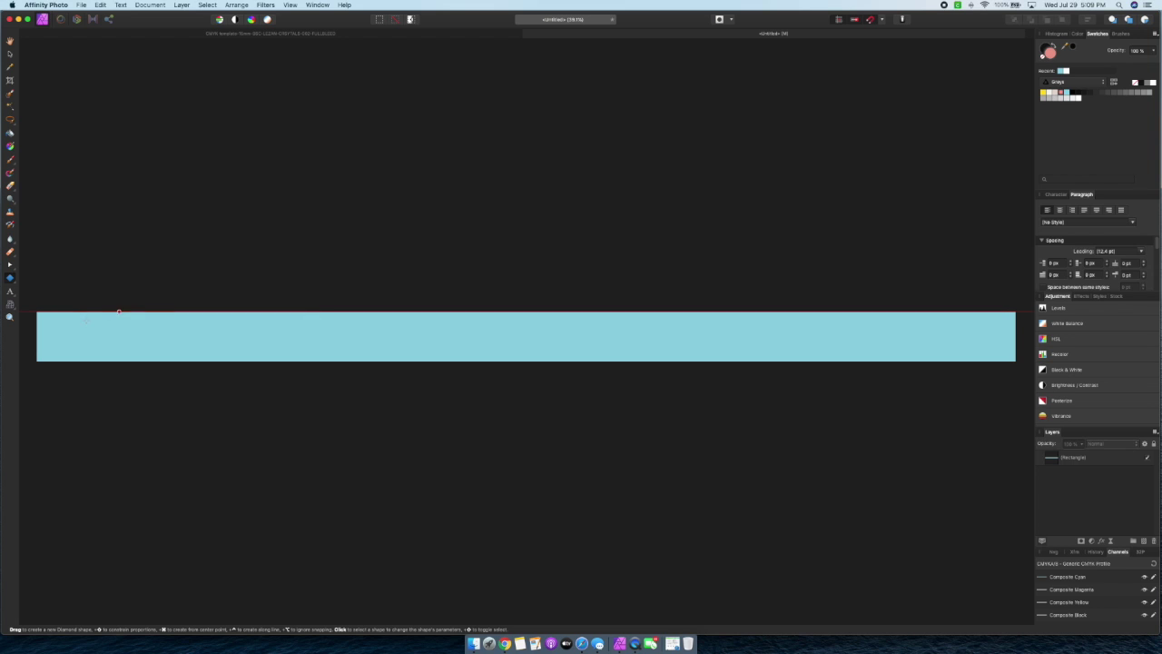
left_click_drag(67, 314, 93, 337)
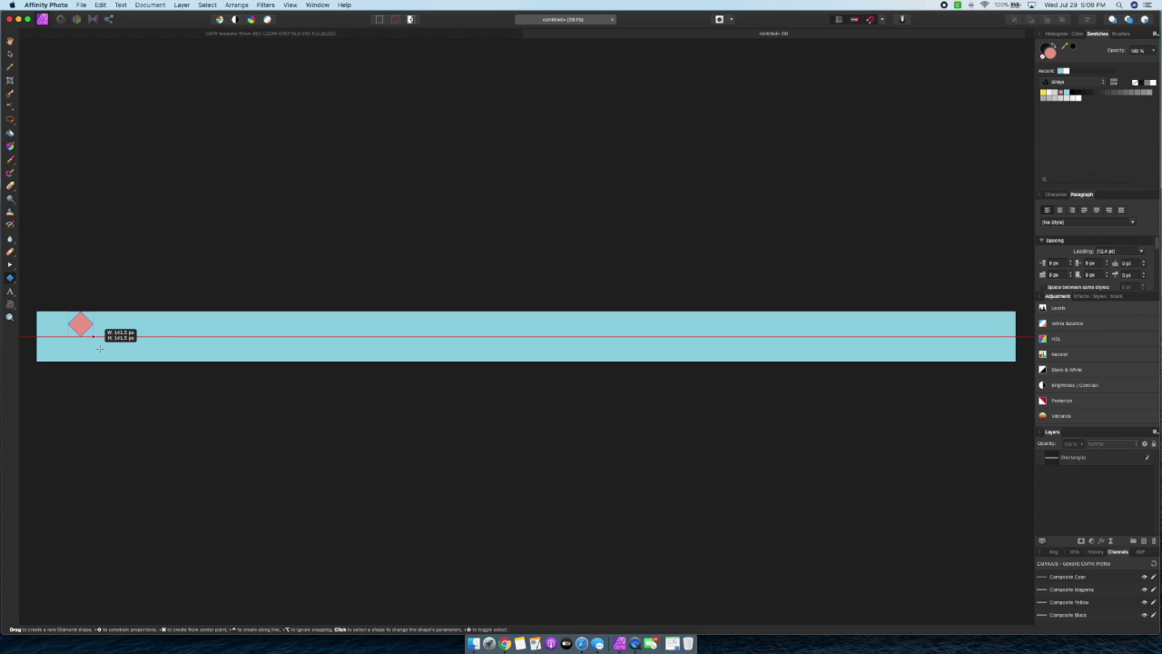
left_click_drag(93, 336, 106, 349)
Center the diamond vertically in the strip and snap its middle onto the strip's left edge
left_click(10, 54)
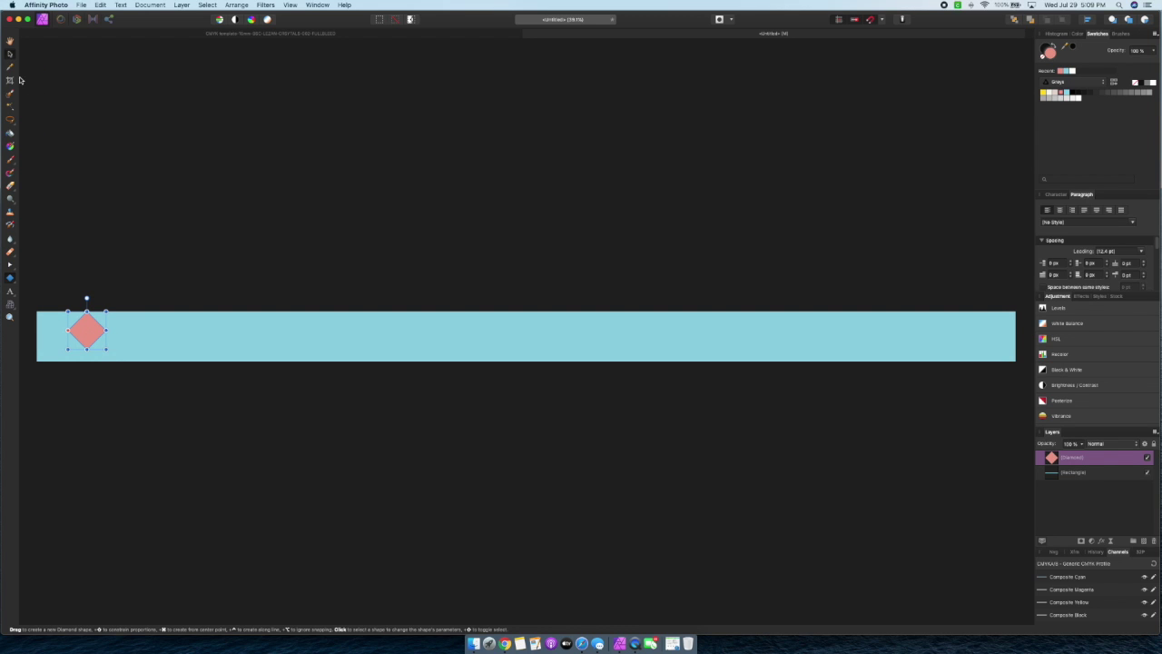
left_click_drag(86, 350, 77, 351)
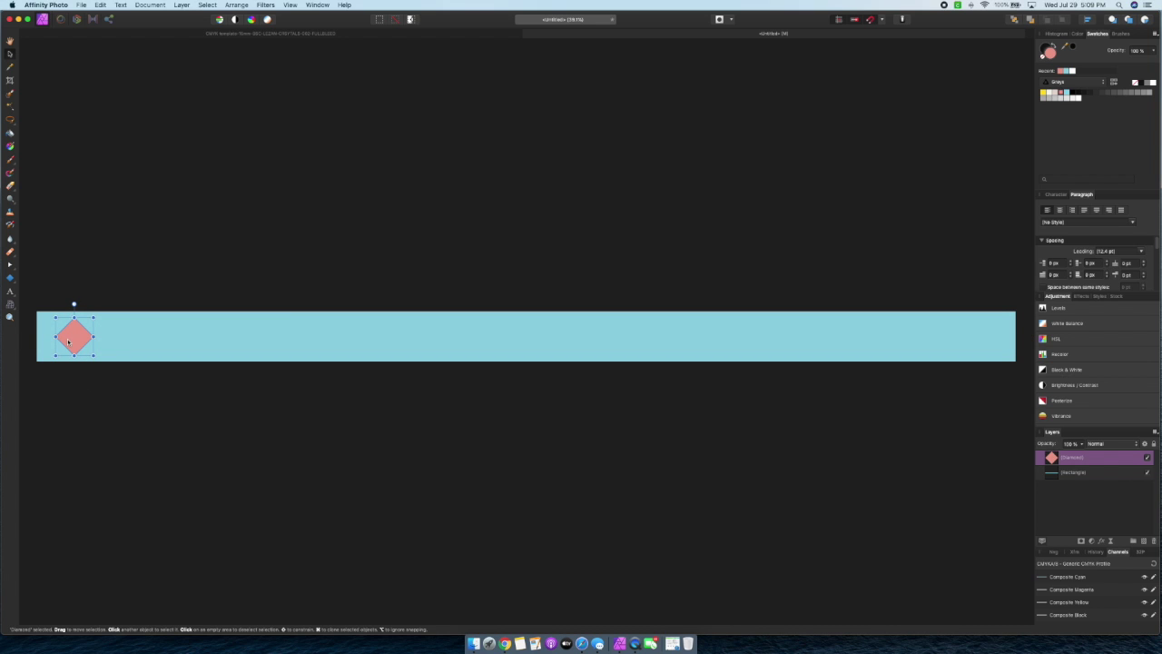
left_click_drag(68, 341, 37, 342)
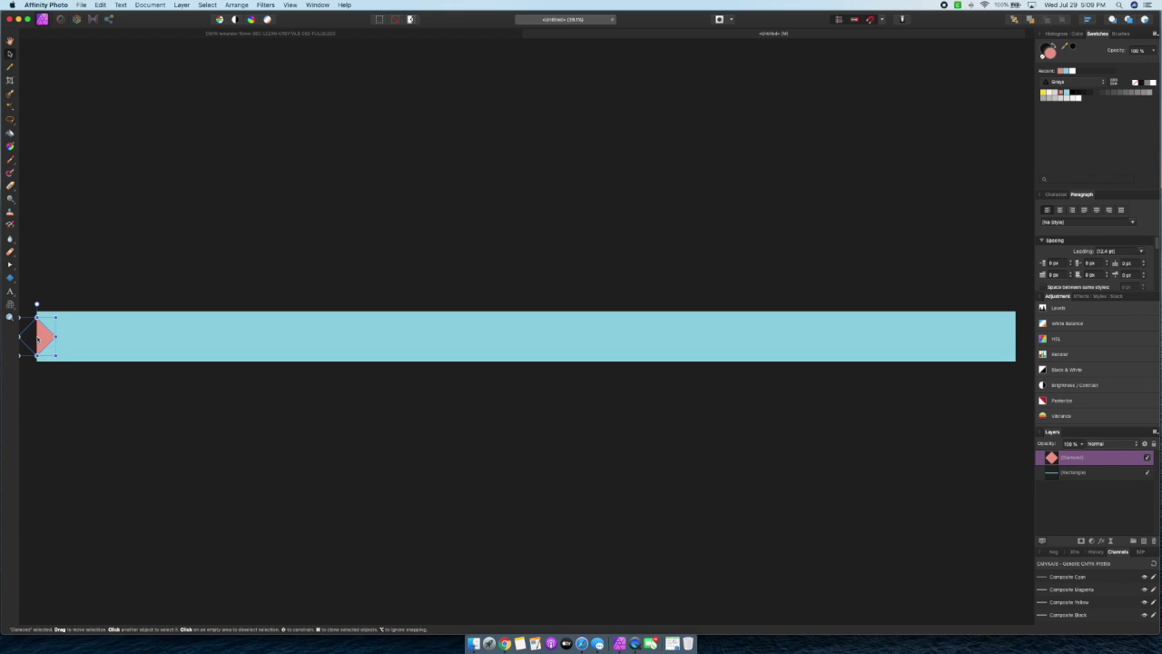
Copy the diamond and snap the copy's middle onto the strip's right edge, level with the original
key("super+c")
key("super+v")
left_click_drag(380, 333, 1012, 345)
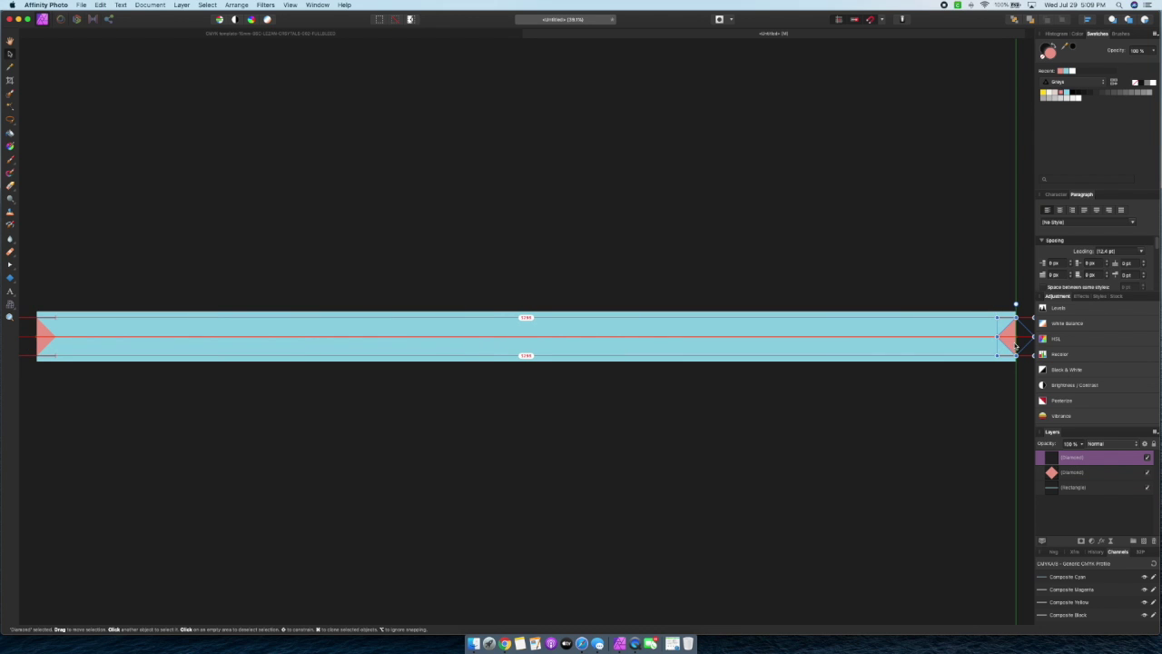
Add four evenly spaced diamond copies running inward from the strip's right edge, copying the second pair from the first
left_click_drag(1015, 346, 903, 348)
key("super+j")
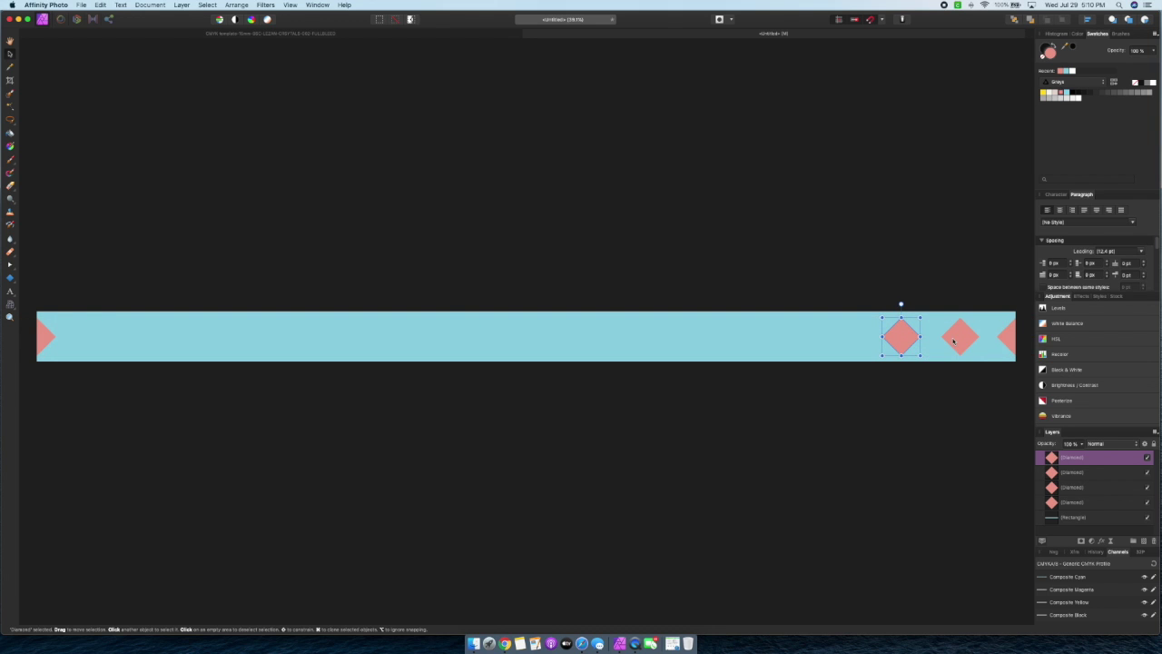
left_click(953, 341, "shift")
key("super+c")
key("super+v")
left_click_drag(902, 343, 785, 353)
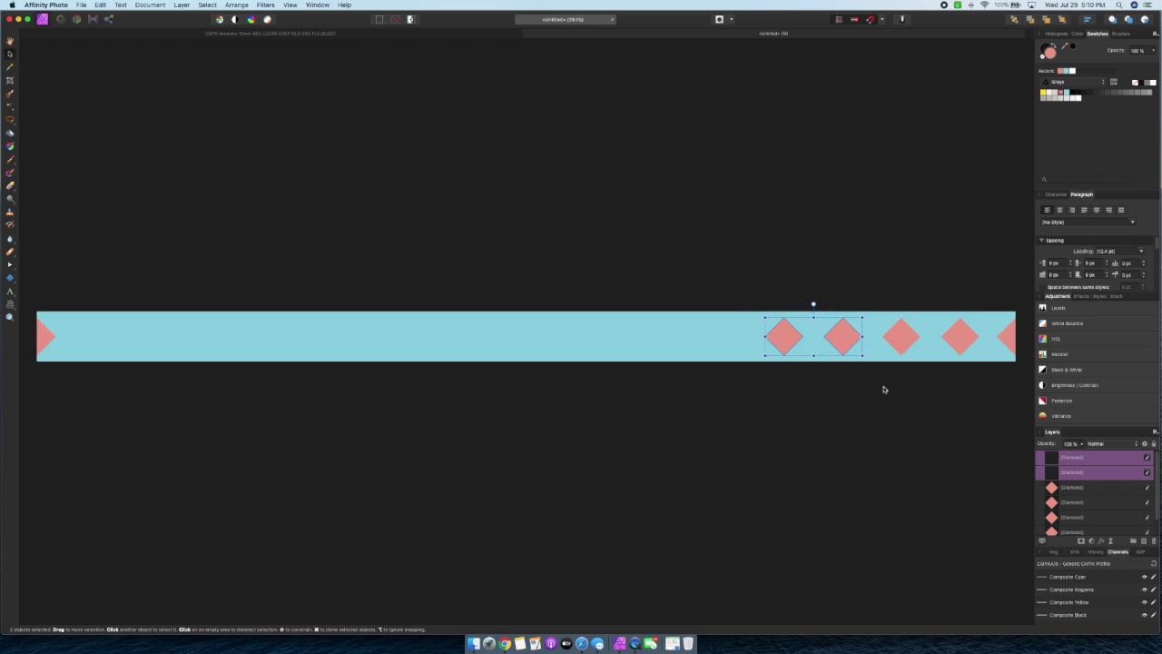
Delete the three innermost diamond copies, keeping only the one next to the right-edge diamond
left_click(879, 274)
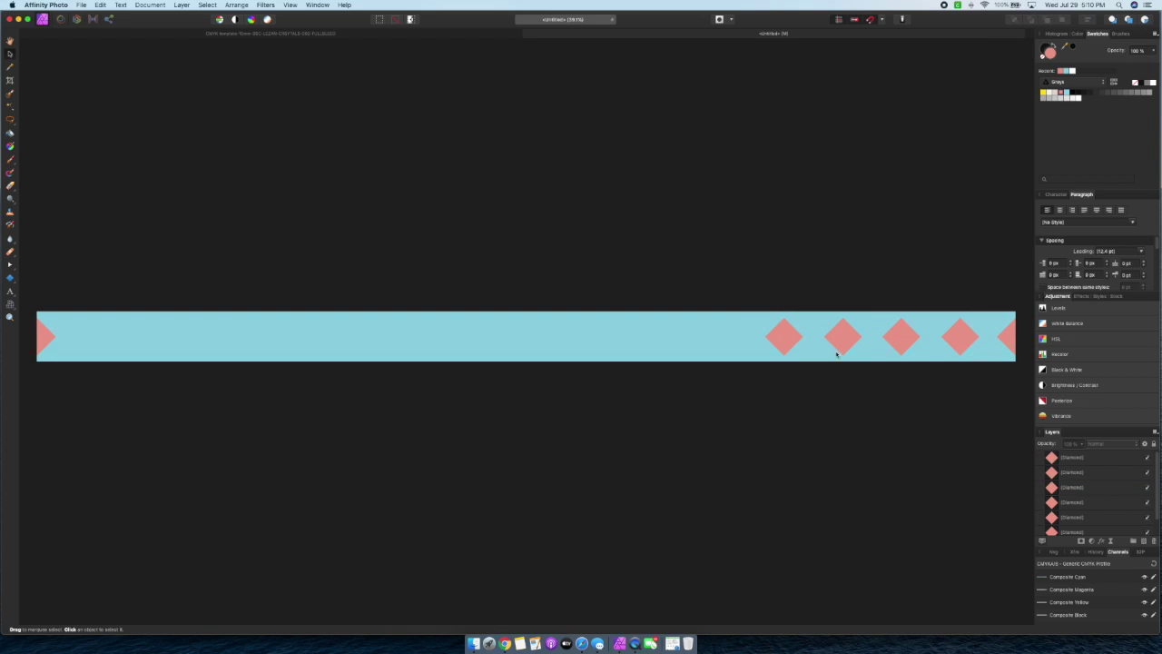
left_click(785, 338)
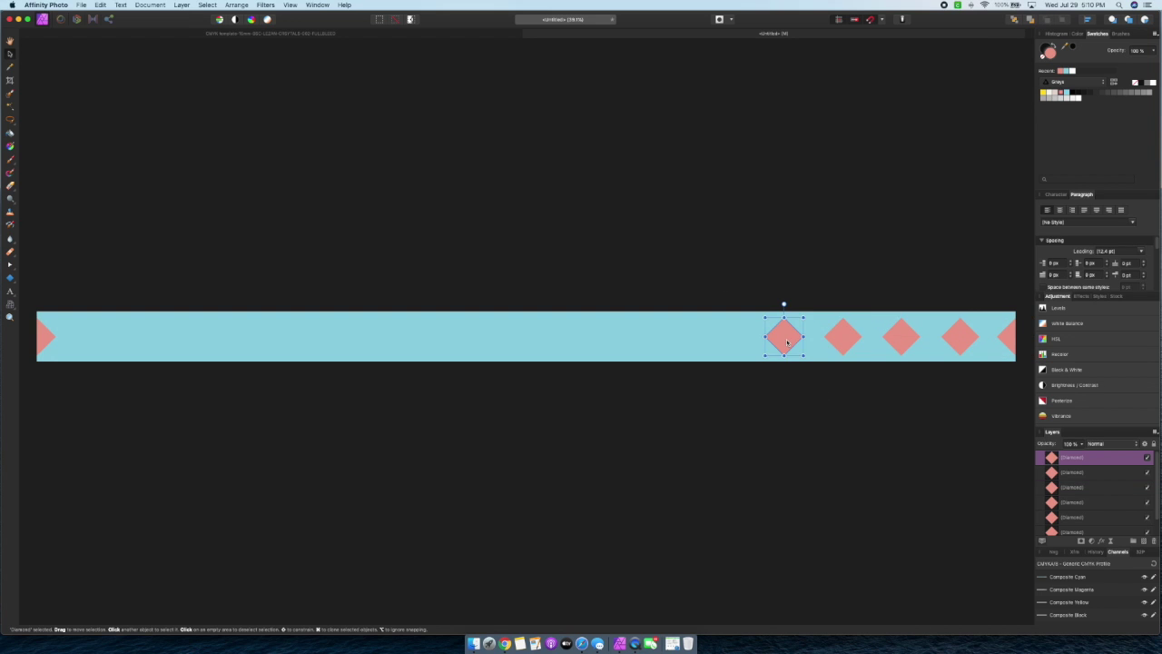
key("super+j")
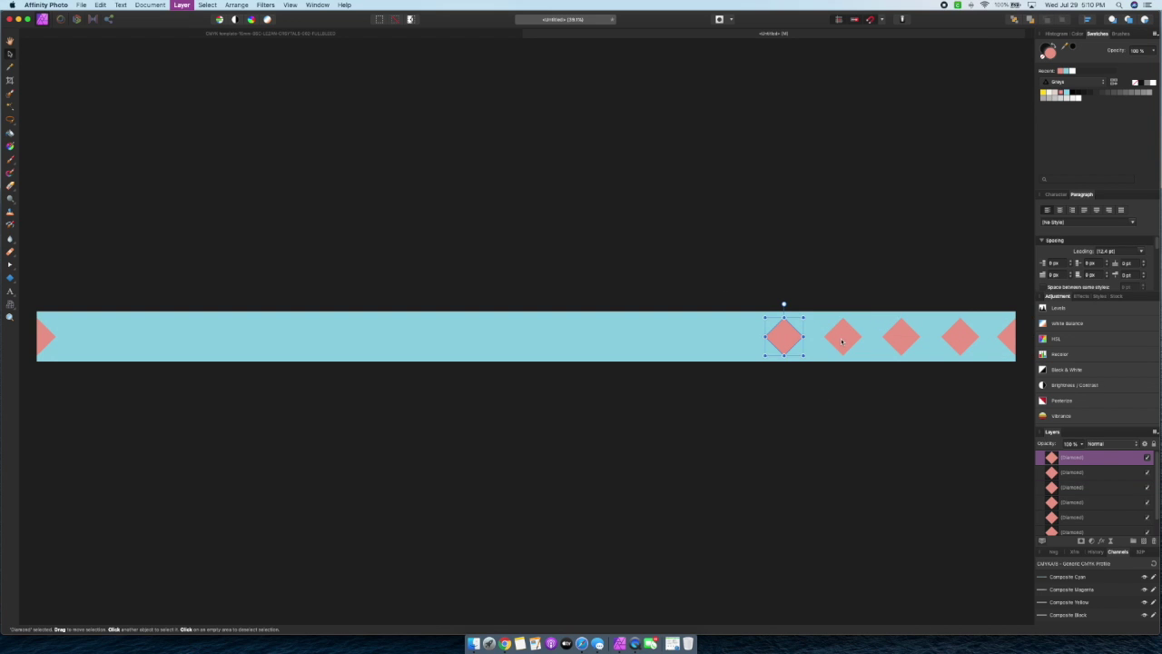
key("Delete")
key("Delete")
left_click(909, 341)
key("Delete")
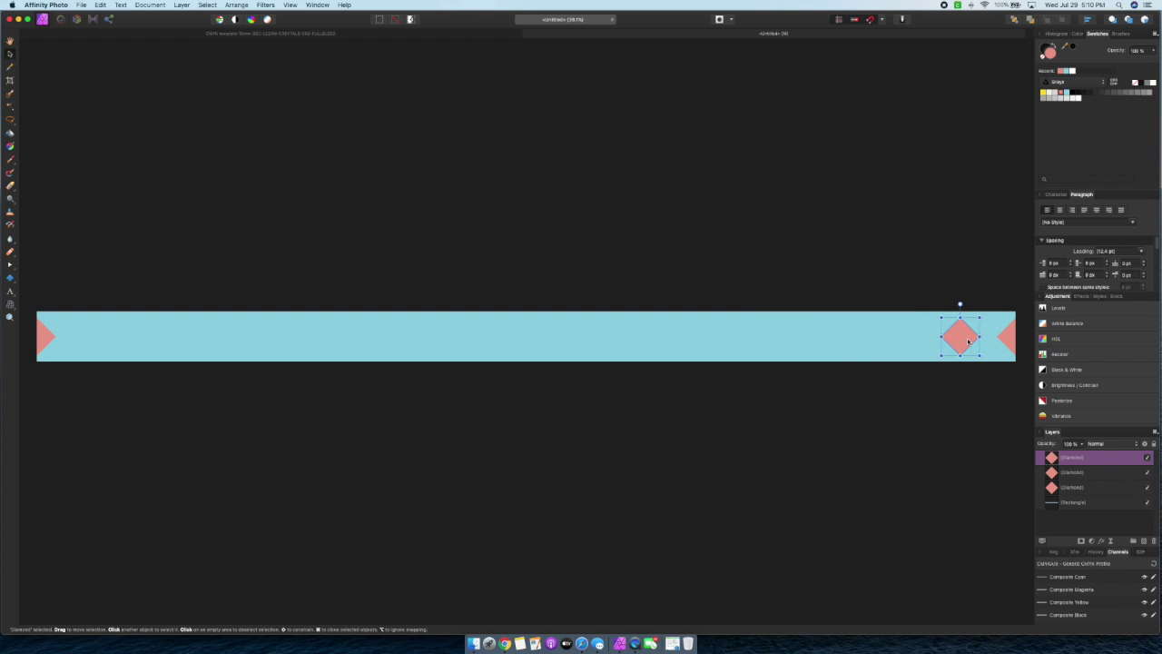
Delete all remaining diamonds from the strip and recolour the background rectangle white
key("Delete")
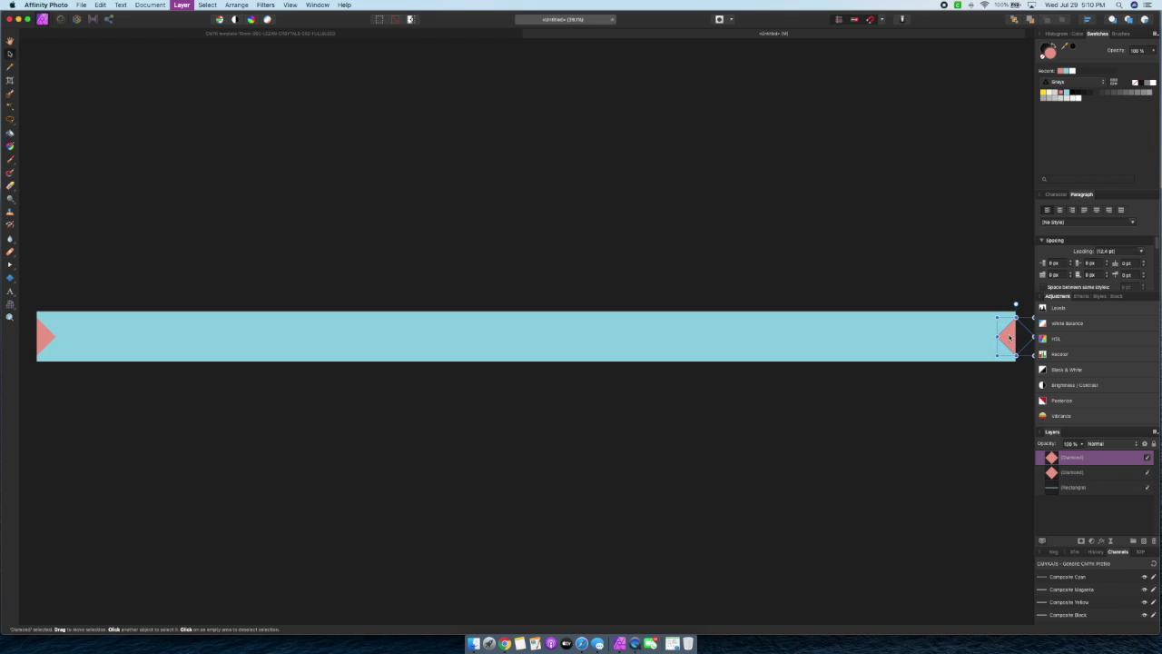
key("Delete")
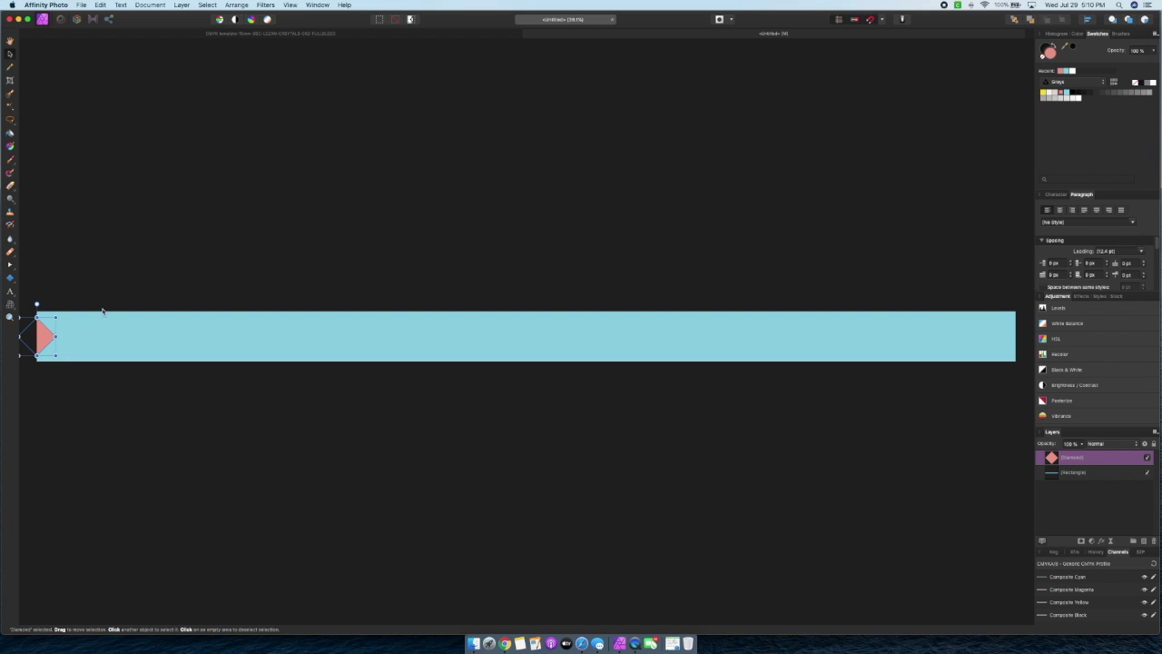
key("Delete")
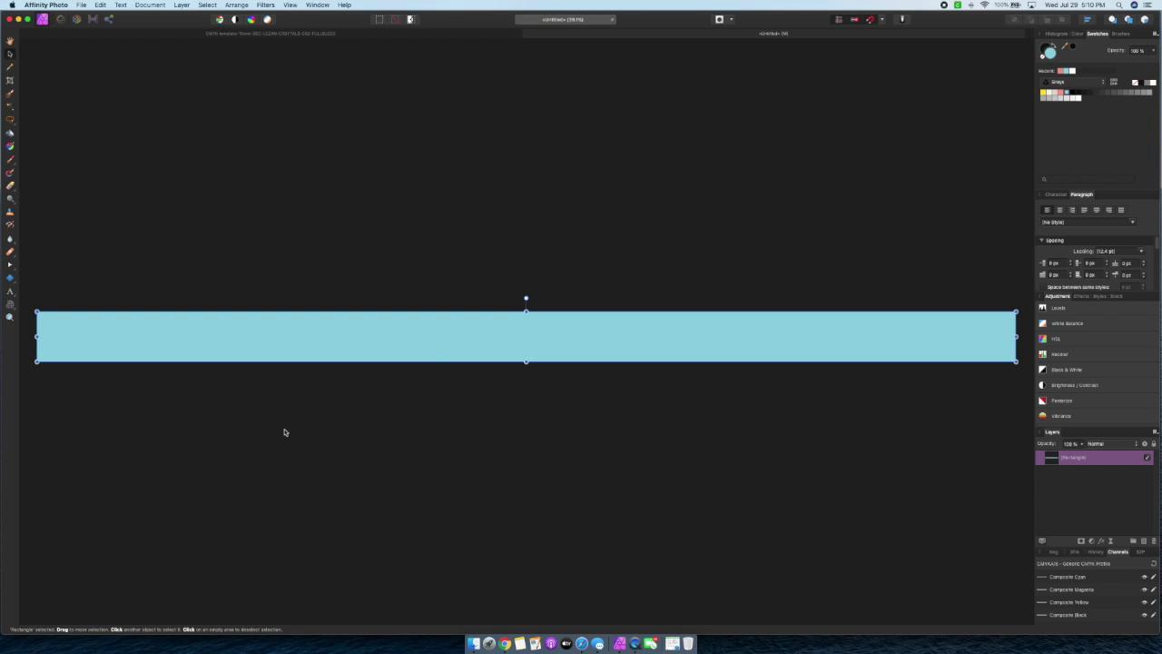
left_click(1074, 71)
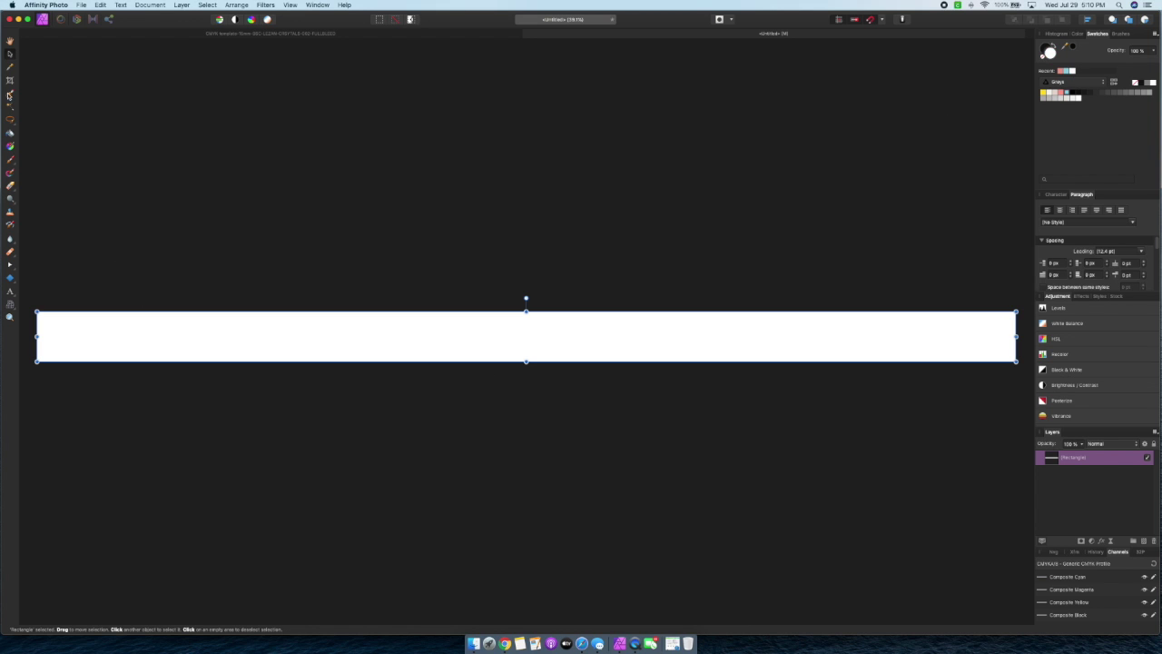
left_click(18, 51)
Place the Floral-Repeat-Tile-Test.png image from the Desktop at the left end of the strip
left_click(101, 4)
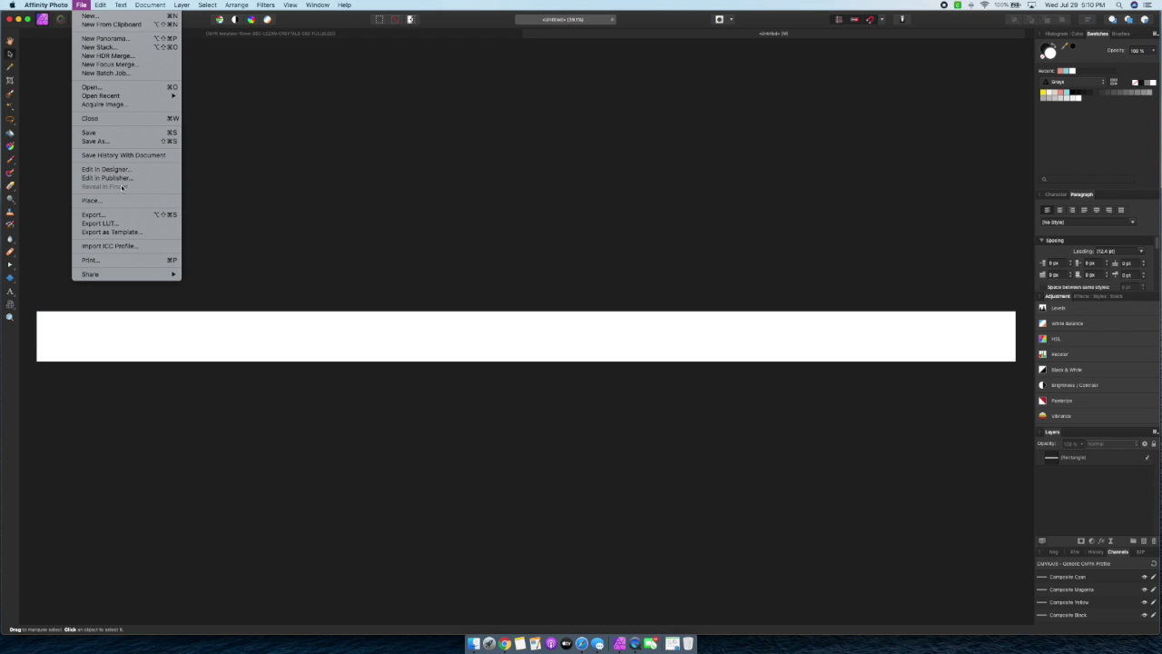
left_click(118, 202)
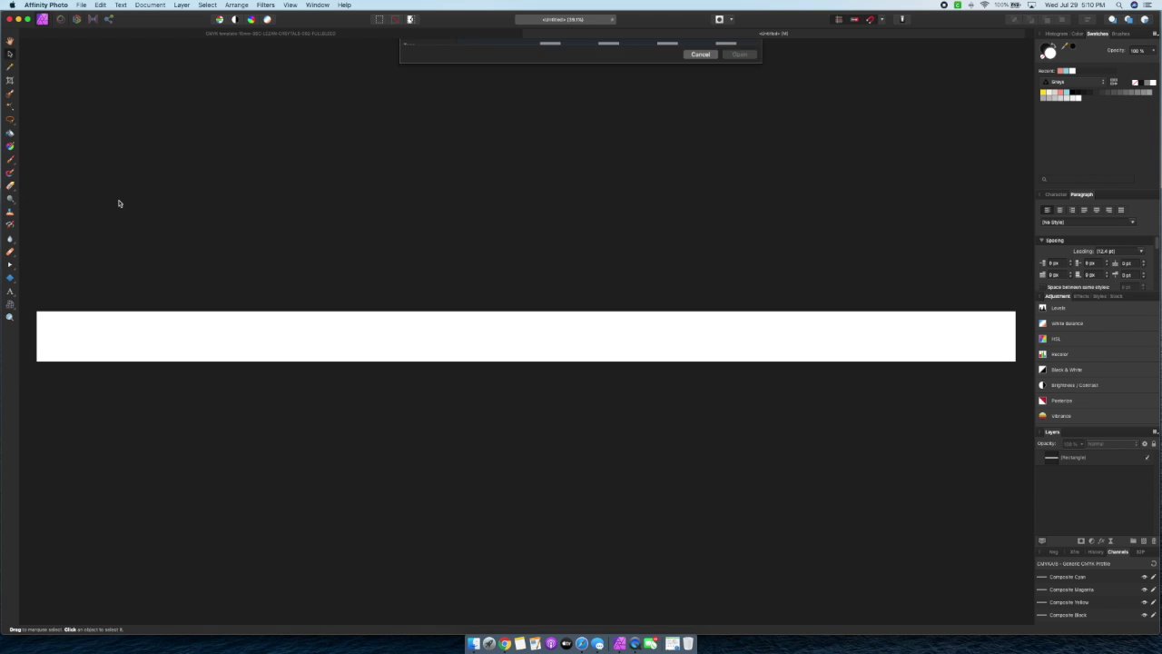
left_click(609, 77)
left_click(668, 78)
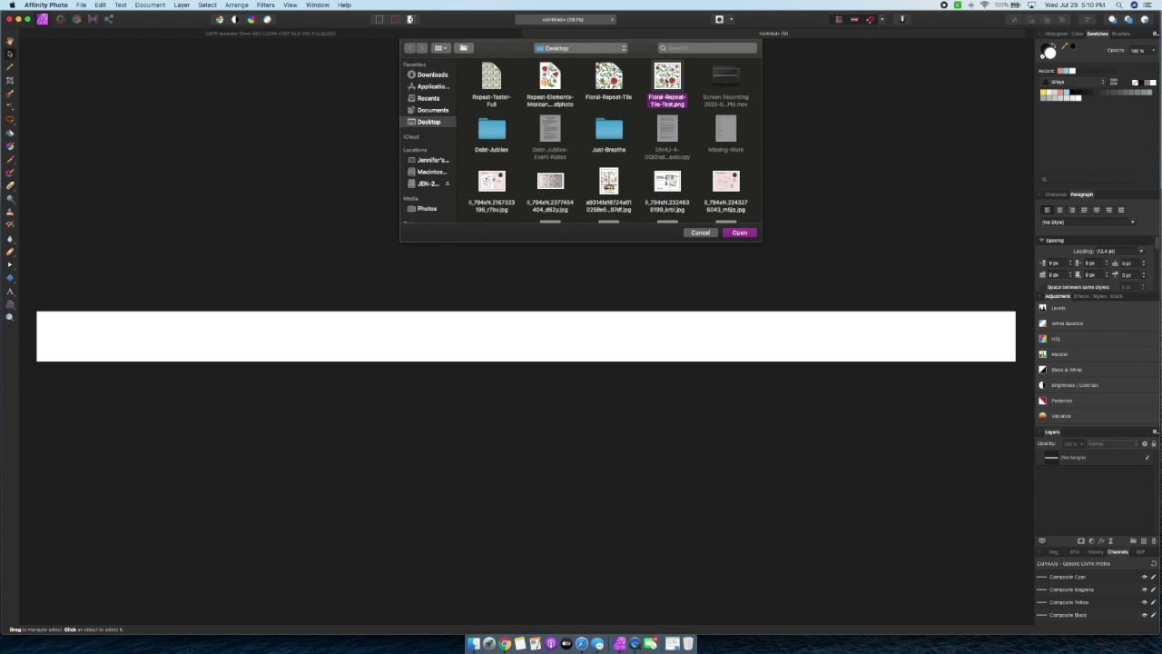
left_click(740, 232)
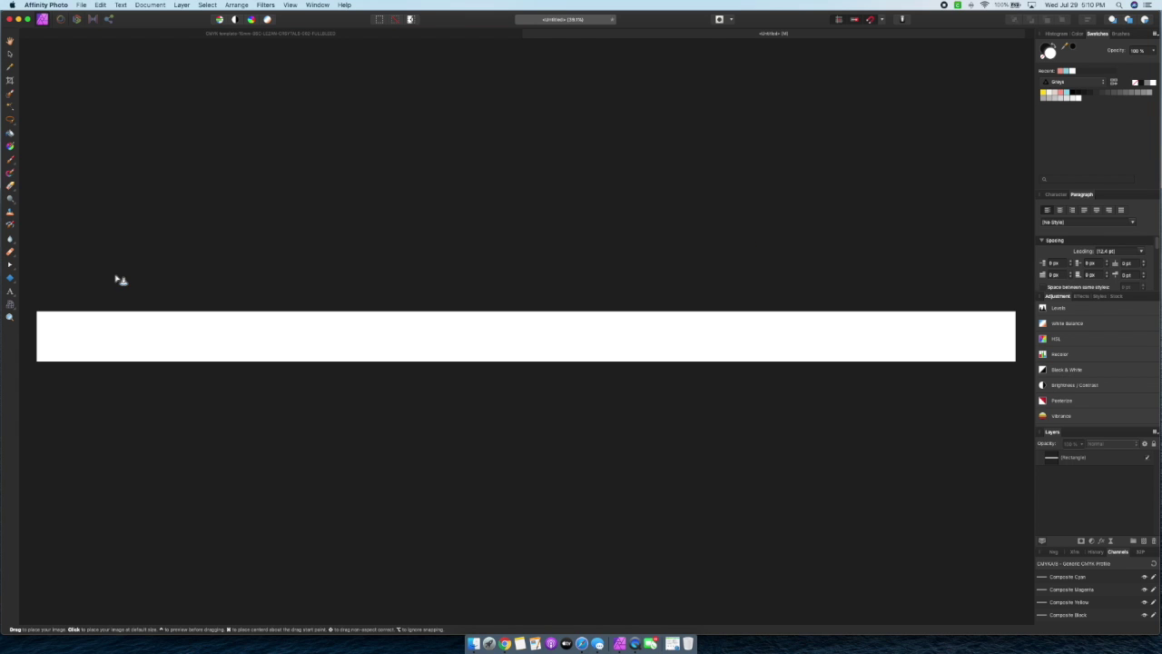
left_click(79, 281)
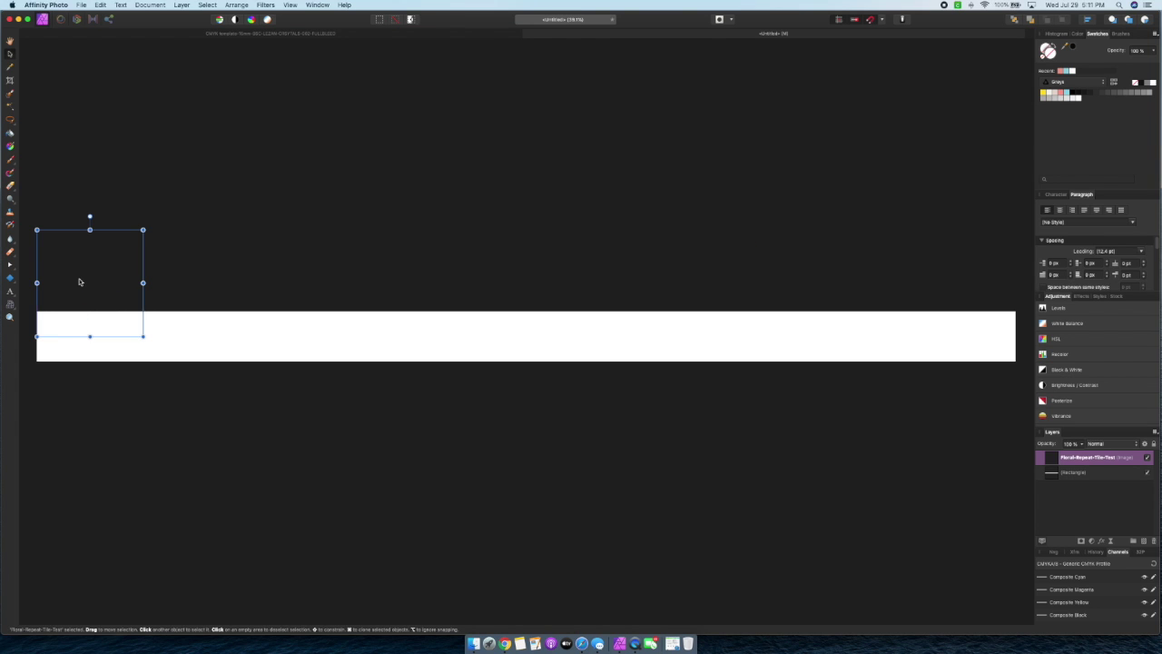
Centre the floral tile vertically at the strip's left end and scale it down proportionally to the strip's height
left_click_drag(89, 334, 90, 373)
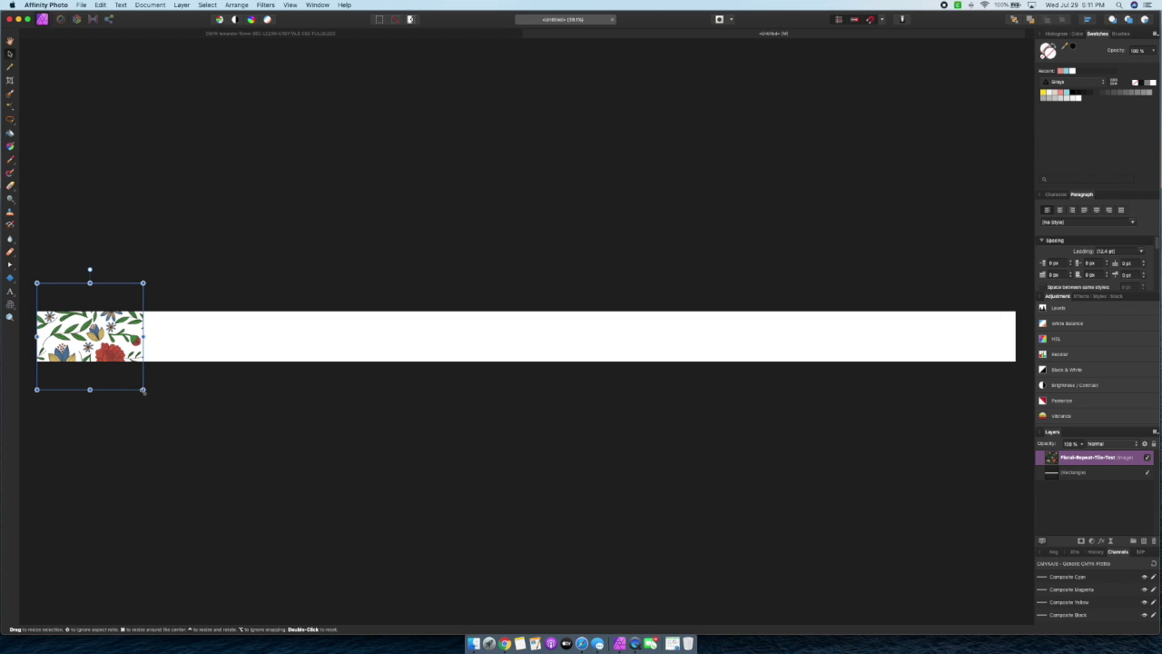
left_click_drag(142, 390, 119, 376)
key("super+z")
left_click_drag(121, 373, 70, 347)
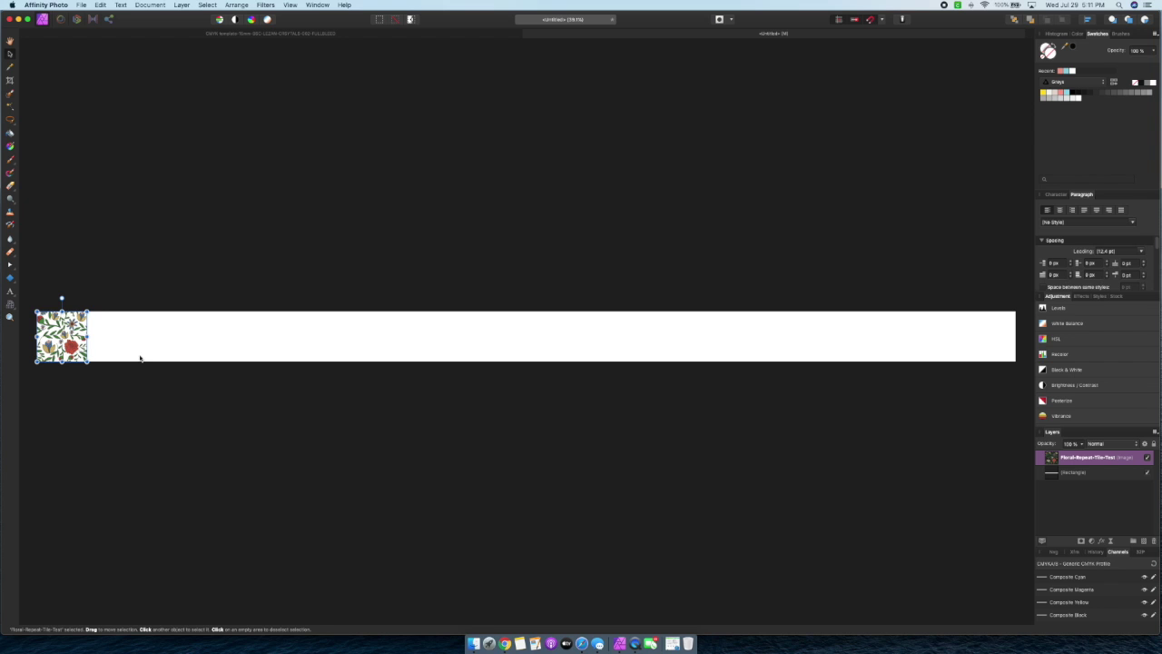
Enlarge the floral tile proportionally so it extends slightly beyond the strip's upper and lower edges
key("super+0")
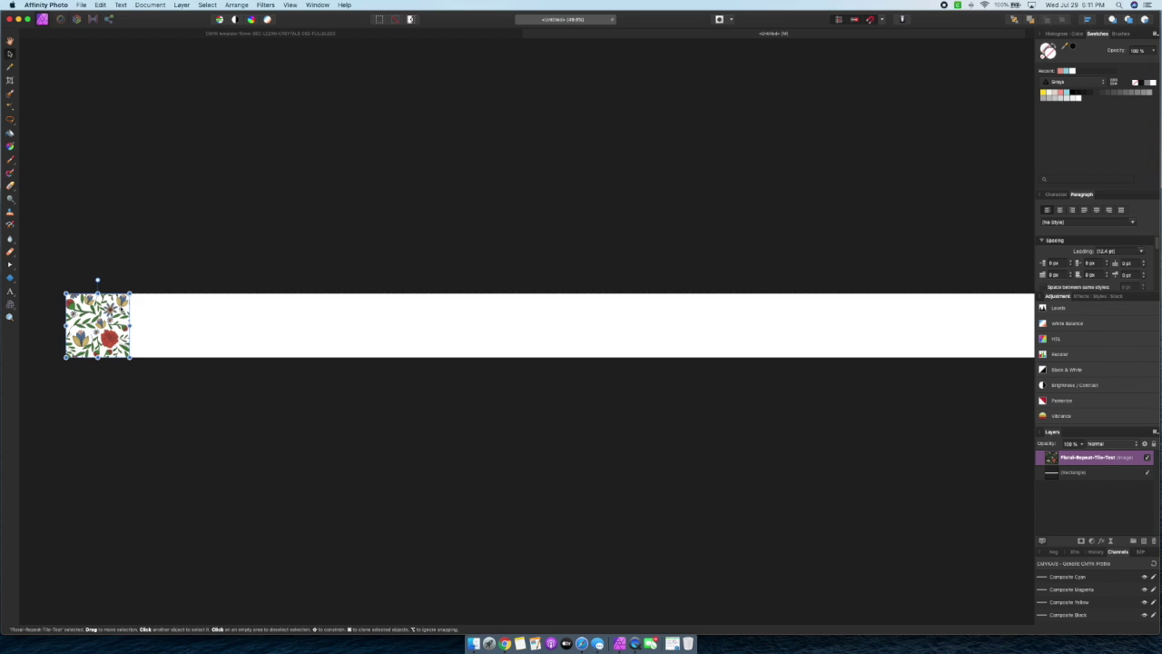
left_click_drag(130, 294, 146, 282)
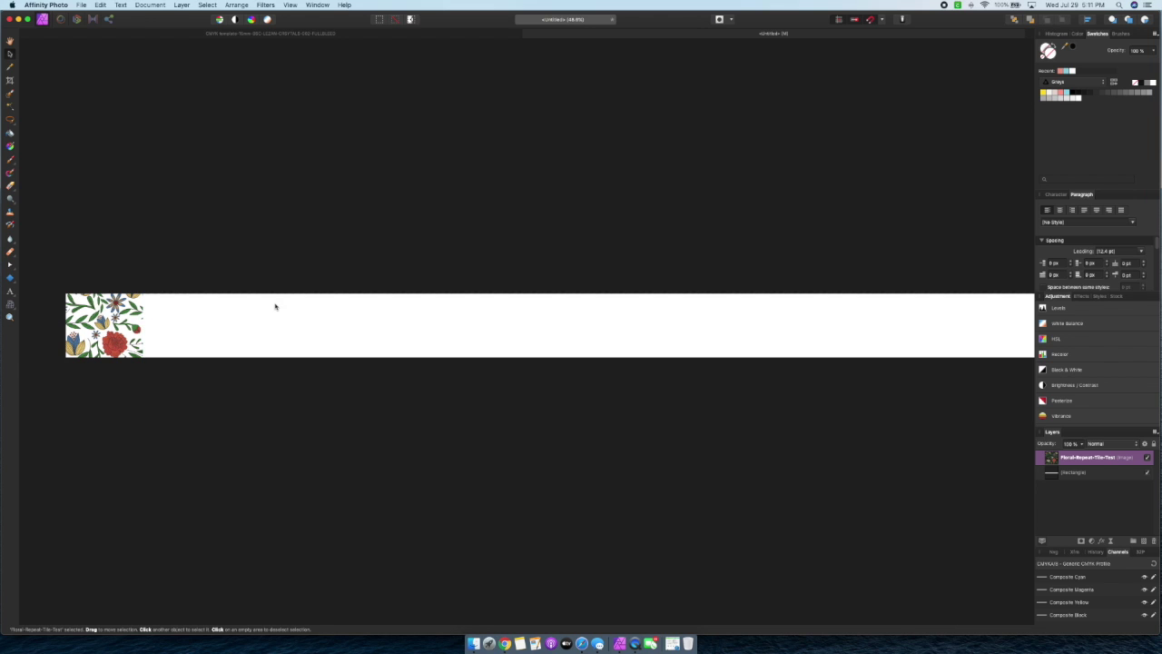
key("super+0")
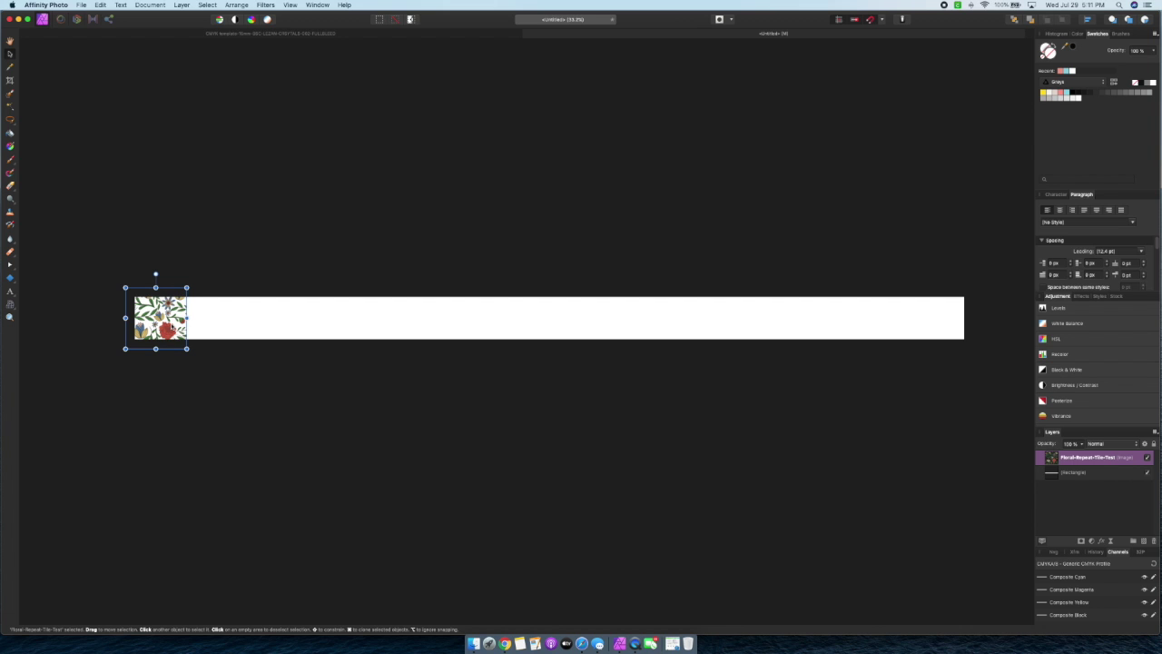
Duplicate the floral tile edge to edge along the strip until the copies cover it to the right end
left_click_drag(171, 327, 357, 320)
left_click_drag(83, 238, 376, 381)
left_click_drag(274, 344, 899, 330)
scroll(899, 327, "right", 2)
left_click(772, 331)
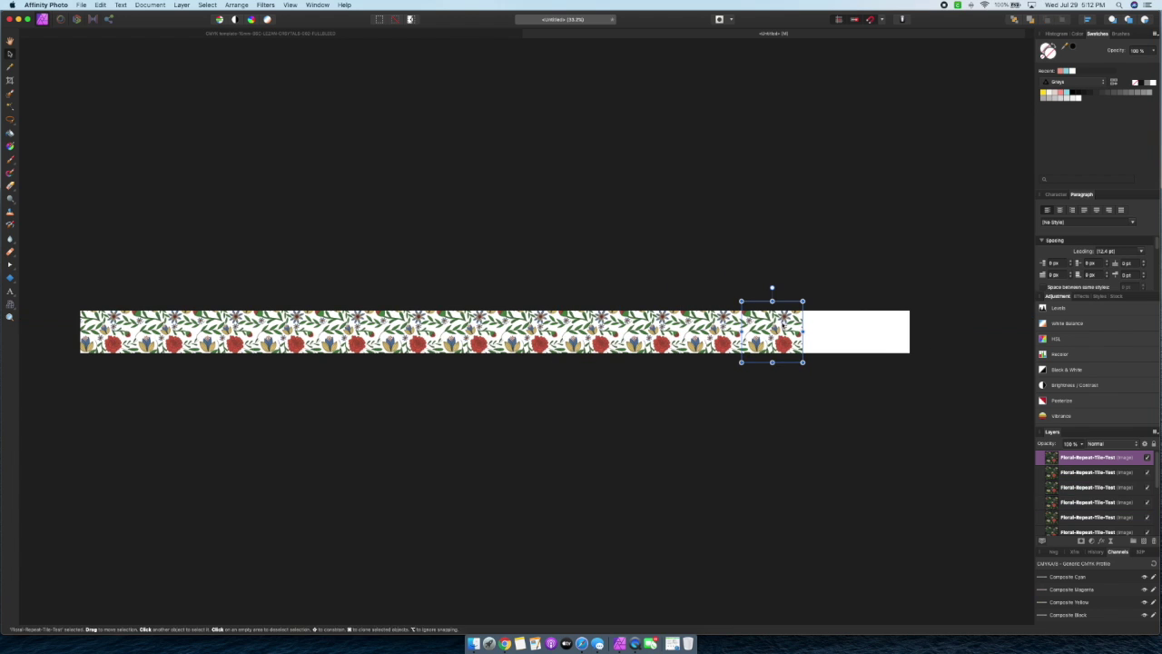
left_click_drag(772, 331, 919, 327)
Select all the objects and shift them up slightly to adjust how the floral pattern is cropped by the strip
key("super+a")
key("super+0")
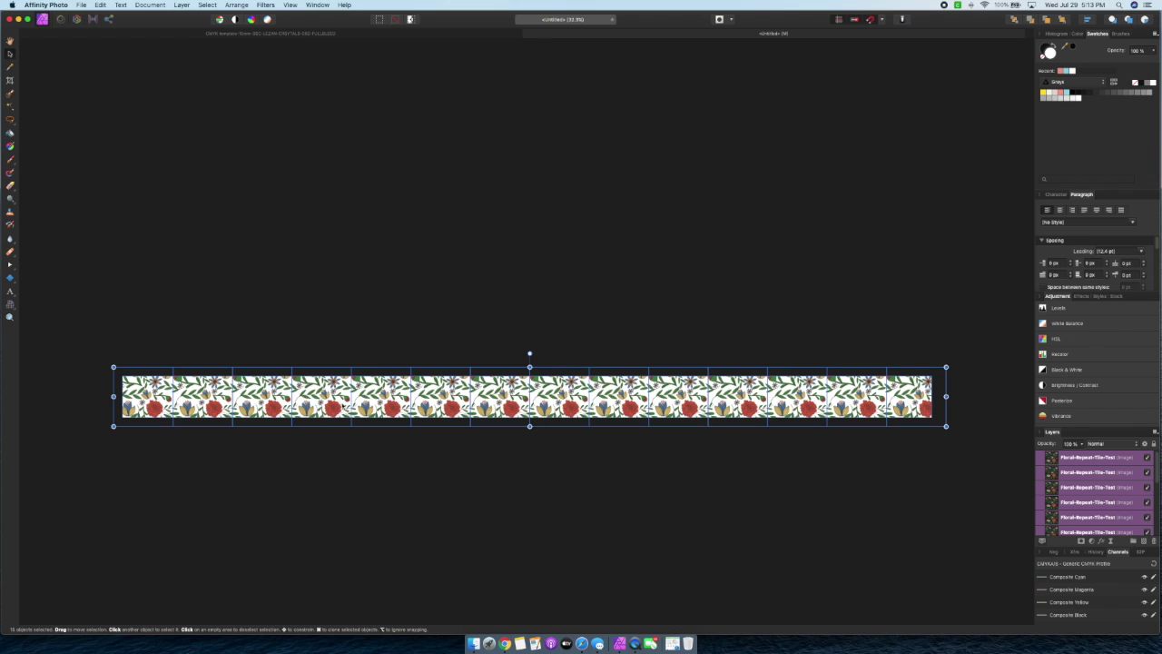
left_click_drag(528, 424, 528, 420)
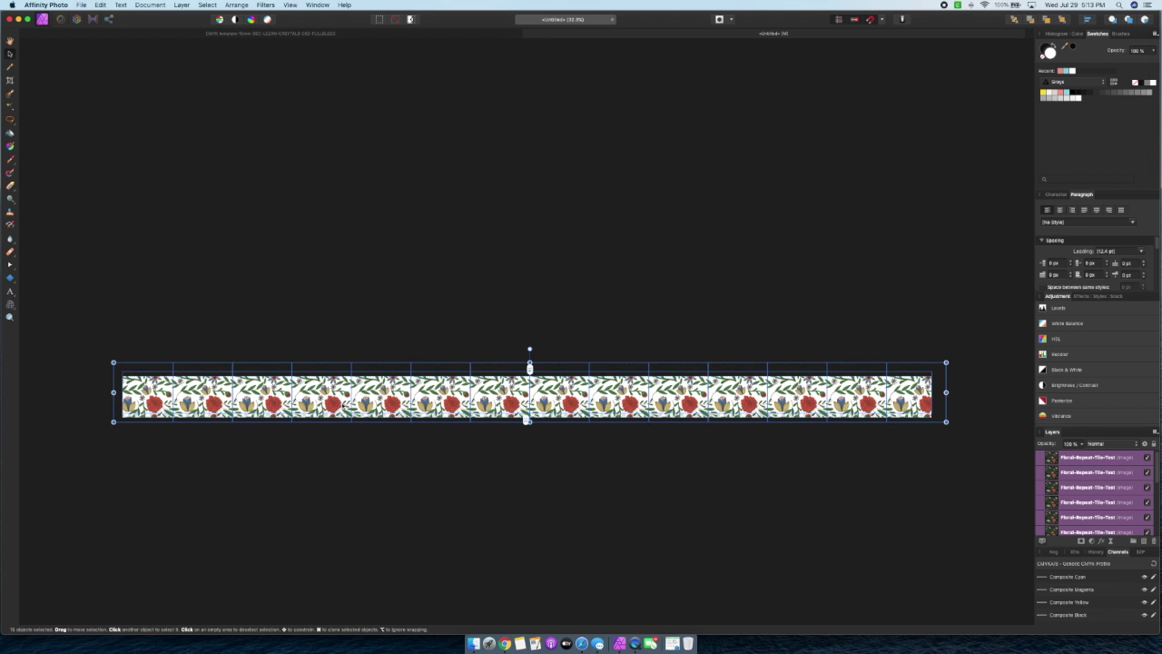
Select only the white background rectangle beneath the tiles and move it down to fill the strip's transparent lower edge
key("super+d")
scroll(527, 421, "up", 5)
left_click(1080, 530)
scroll(991, 396, "down", 5)
scroll(990, 397, "right", 2)
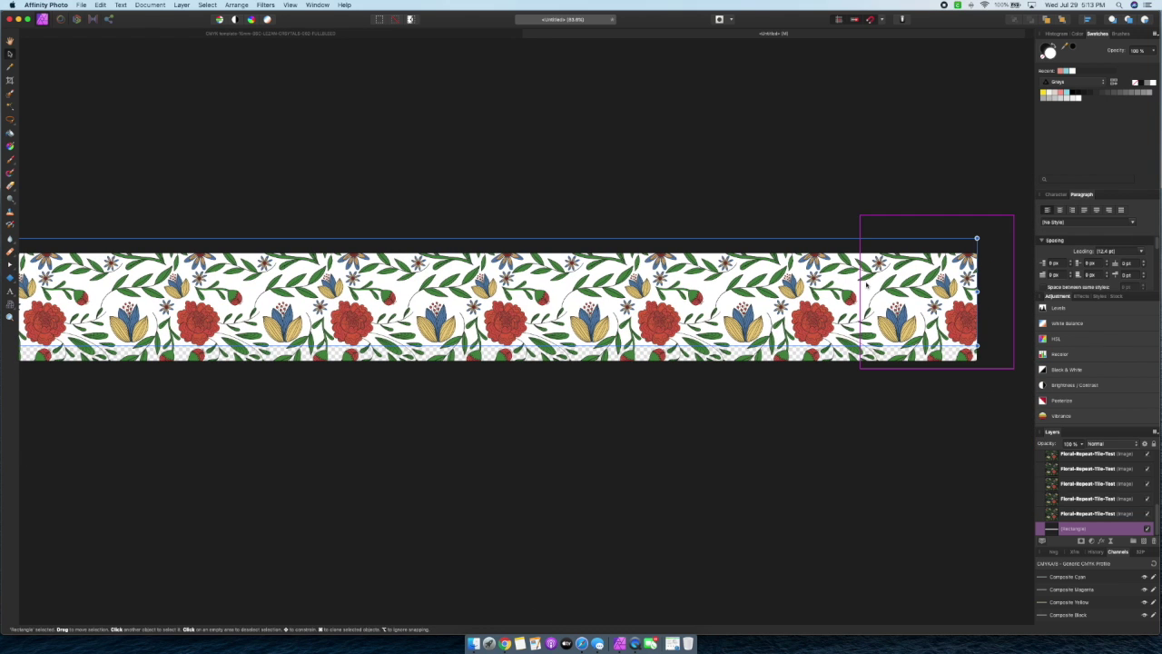
left_click_drag(866, 287, 867, 303)
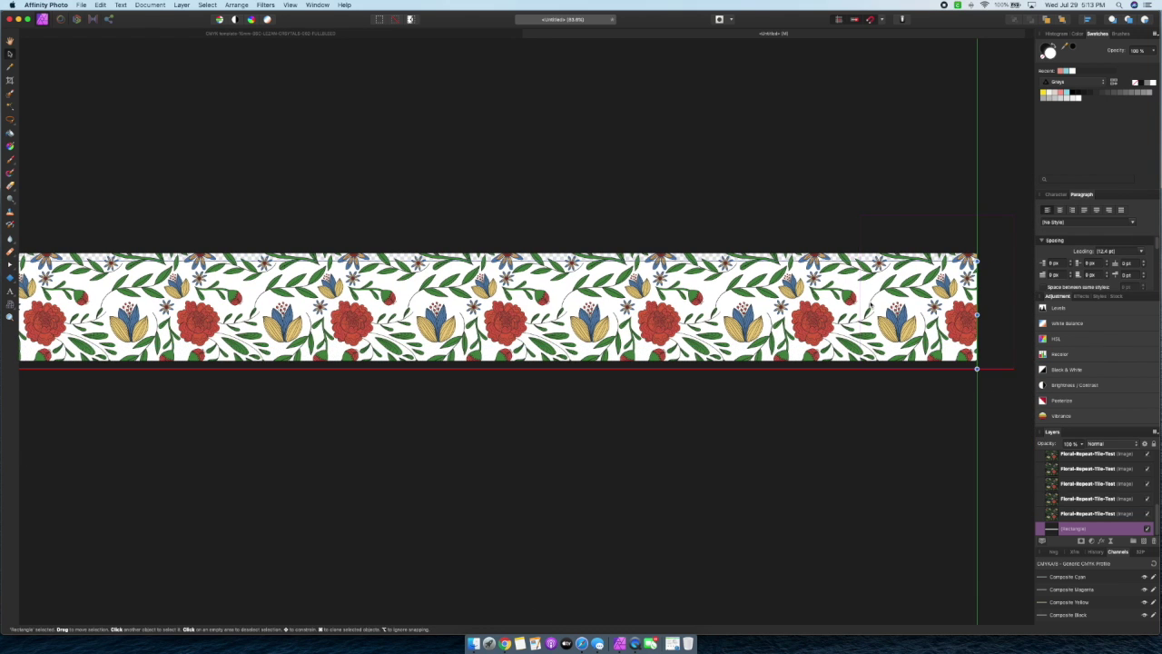
left_click(853, 406)
Examine the floral strip from end to end to check the repeat and the cropping
scroll(852, 406, "down", 5)
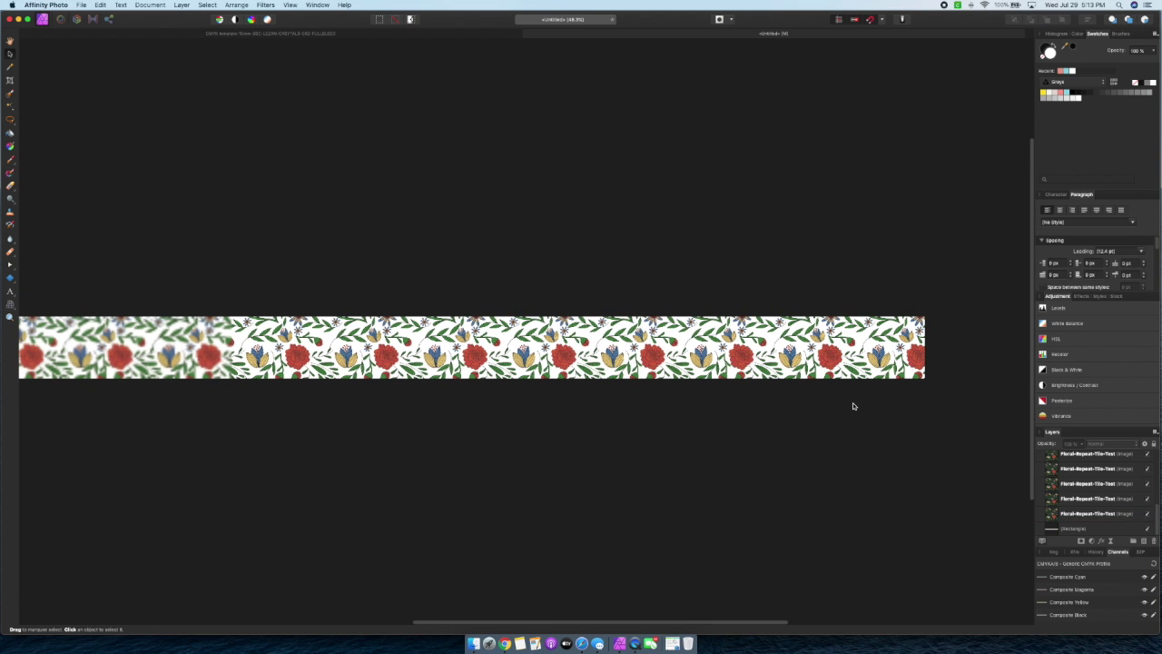
scroll(853, 406, "down", 3)
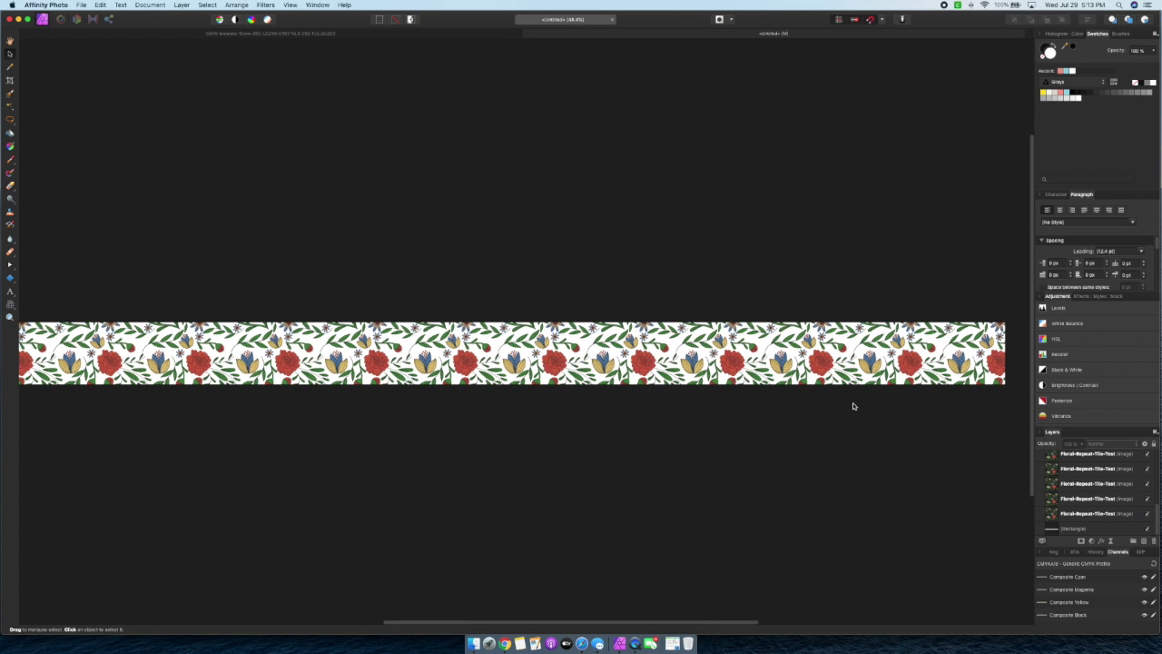
scroll(853, 406, "down", 2)
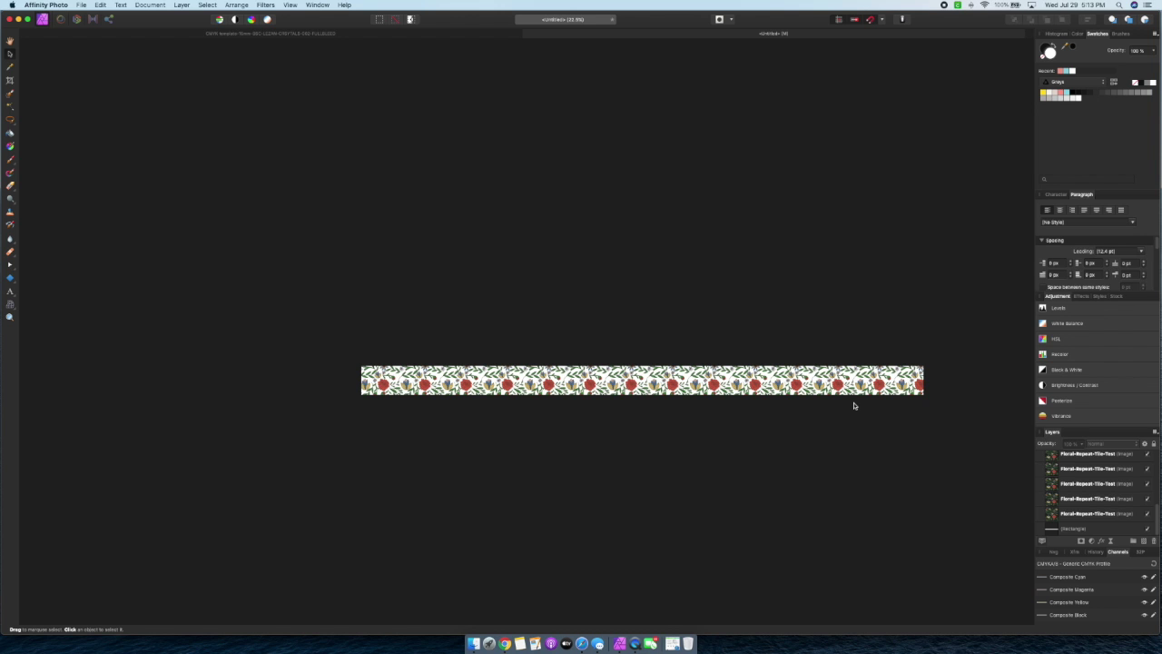
scroll(854, 406, "up", 1)
scroll(839, 406, "up", 3)
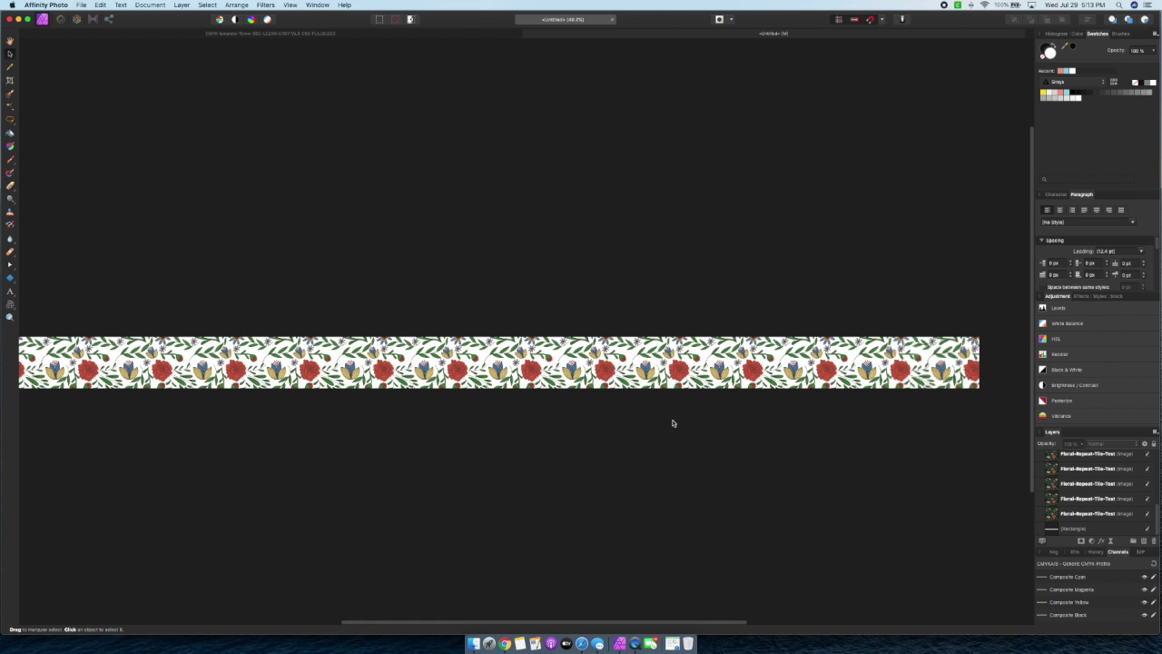
scroll(673, 423, "up", 1)
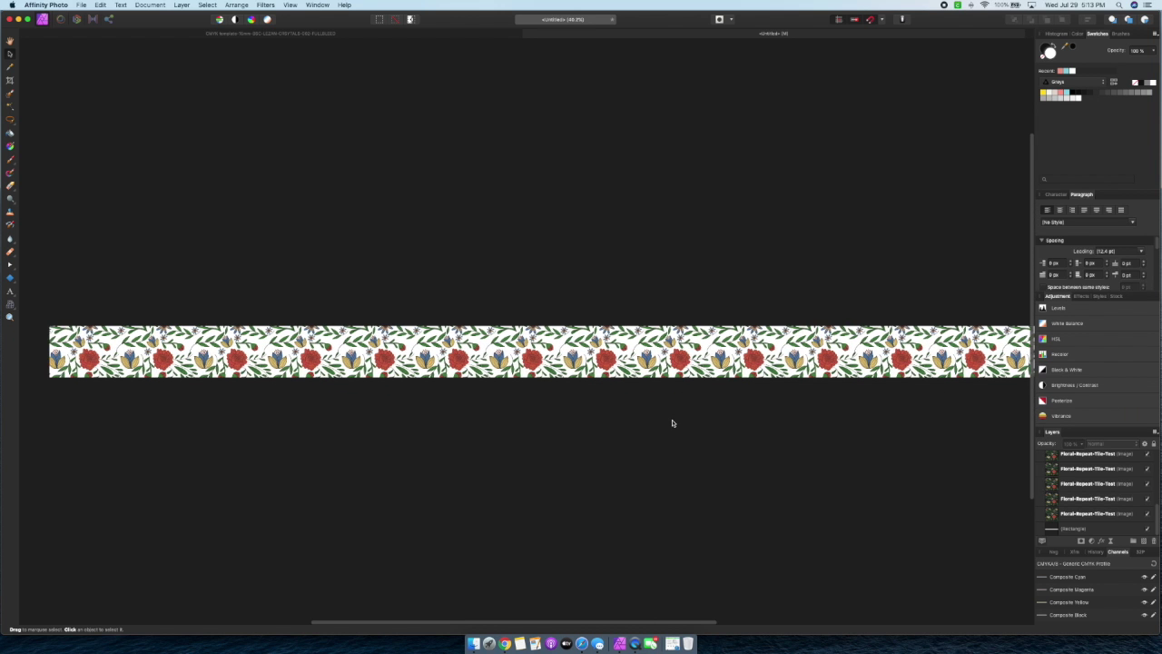
scroll(672, 423, "down", 2)
Save the document on the Desktop as Bella-Sophia-FloralPrint-1
left_click(82, 5)
left_click(107, 142)
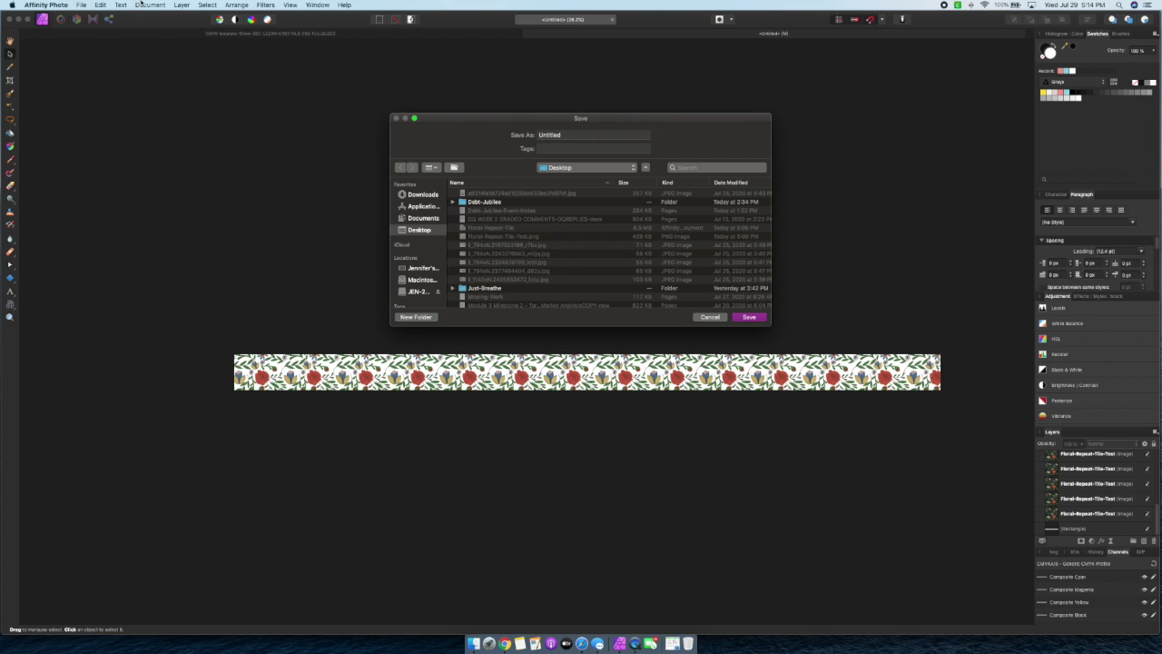
left_click(560, 135)
type("test")
key("BackSpace")
key("BackSpace")
key("BackSpace")
key("BackSpace")
type("Bella-Soph")
type("ia-Floral-")
type("lPri")
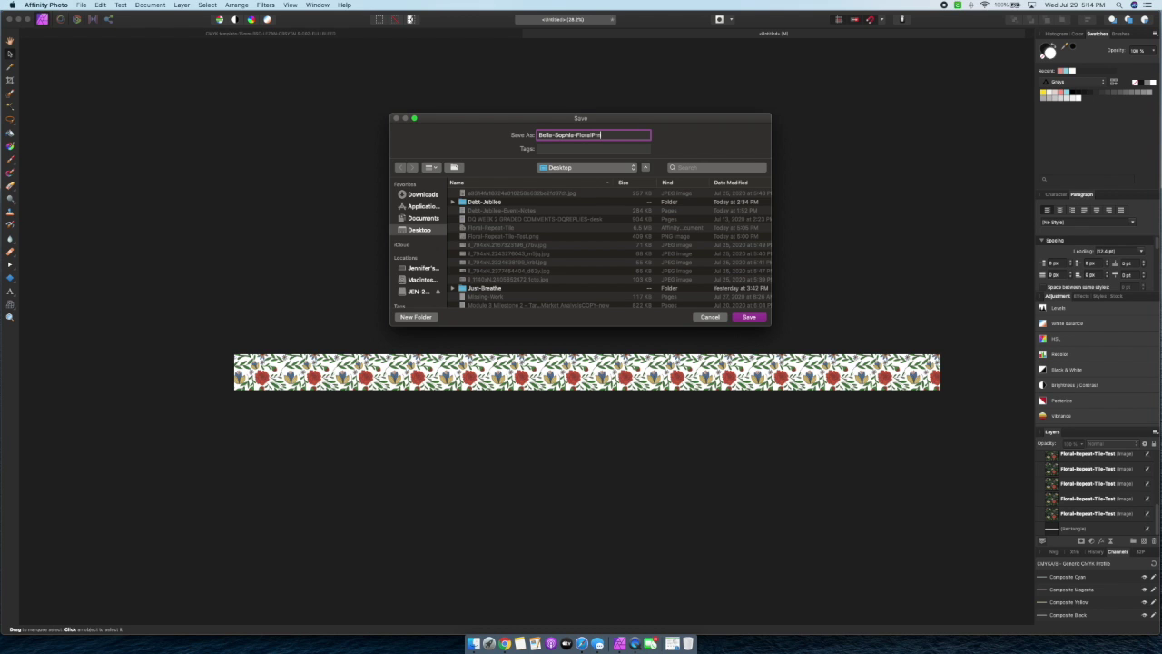
type("nt-2")
left_click(753, 318)
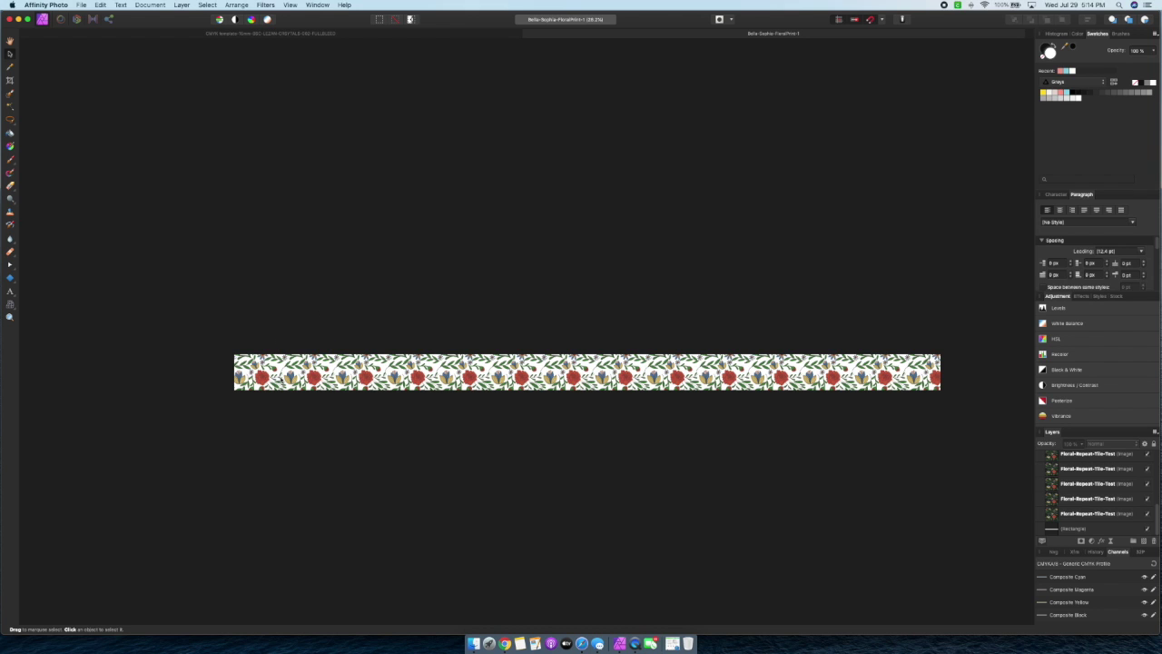
Export the whole document to the Desktop as a PSD with bicubic resampling, named Bella-Sophia-FloralPrint-1
left_click(87, 5)
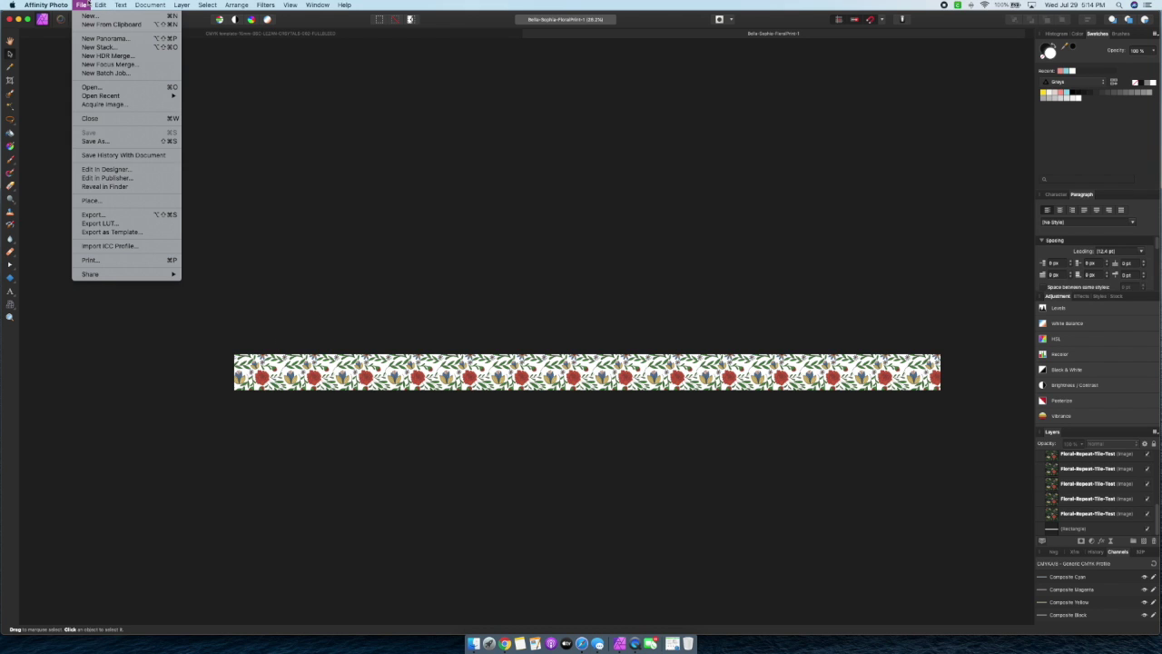
mouse_move(100, 5)
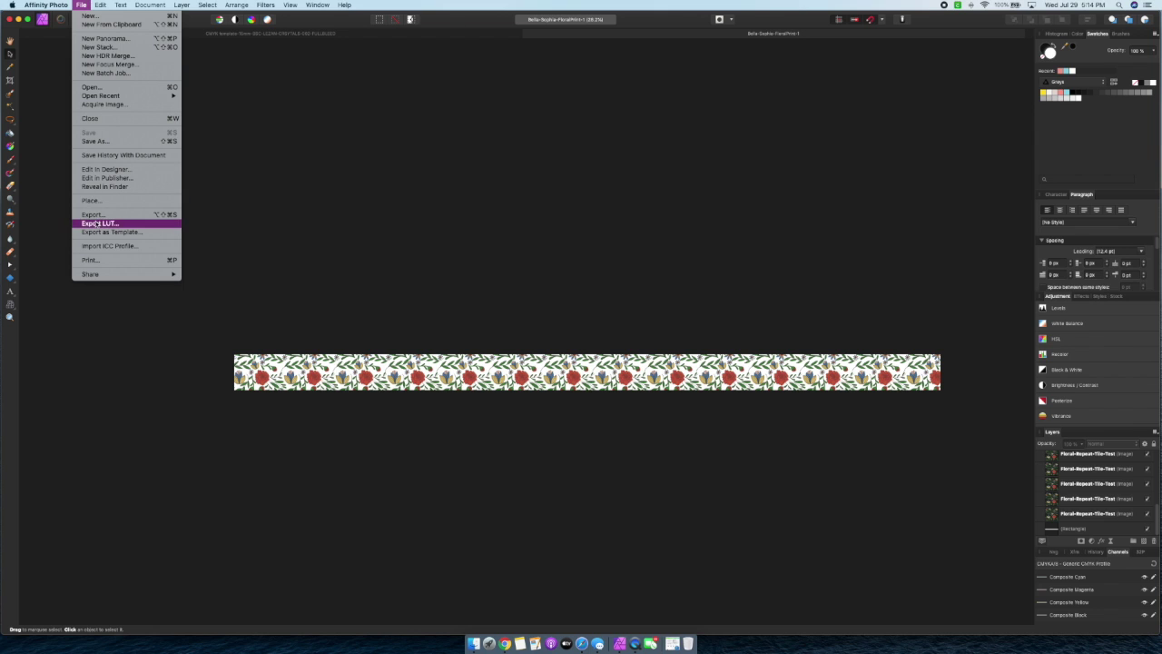
left_click(93, 214)
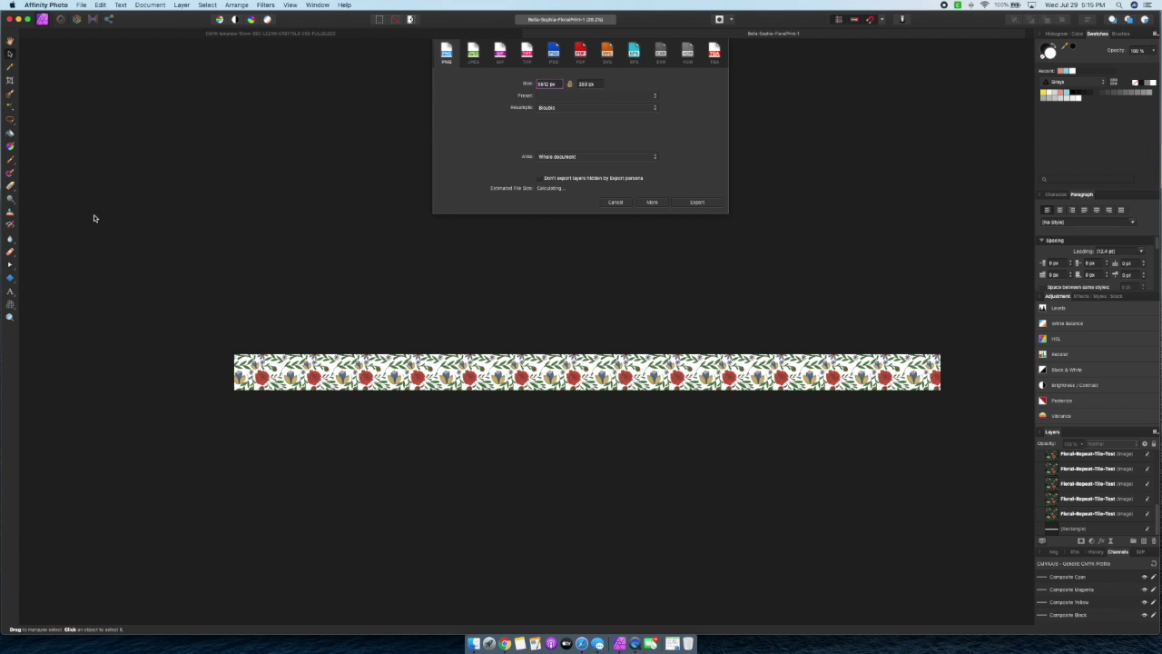
left_click(561, 52)
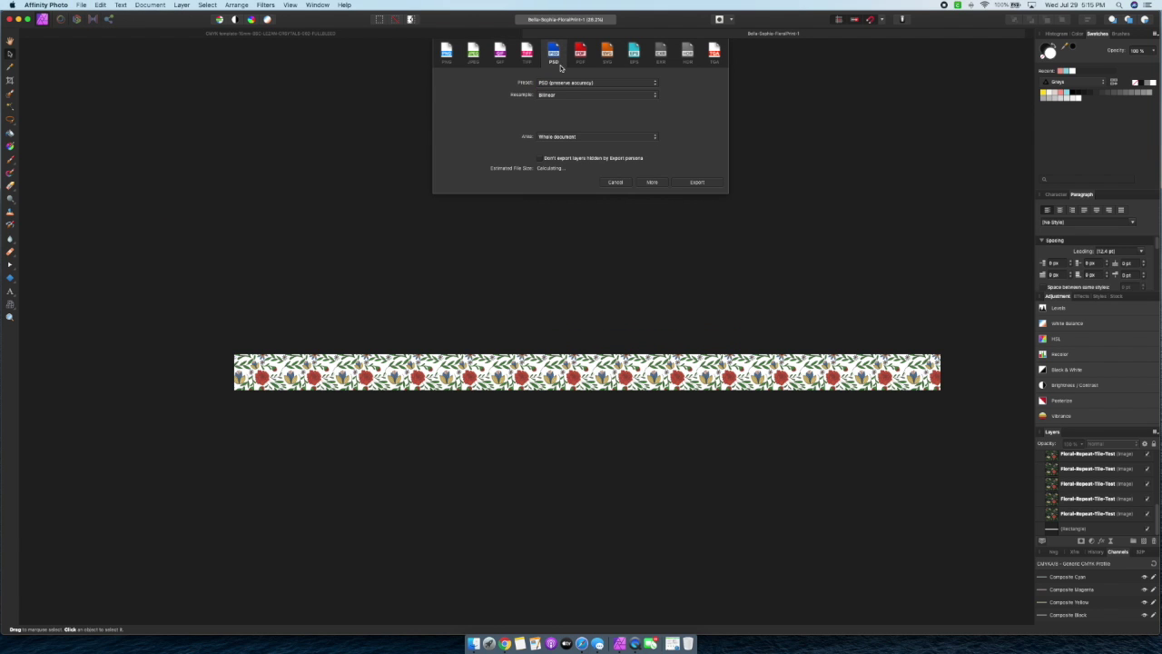
left_click(563, 95)
left_click(559, 104)
left_click(559, 84)
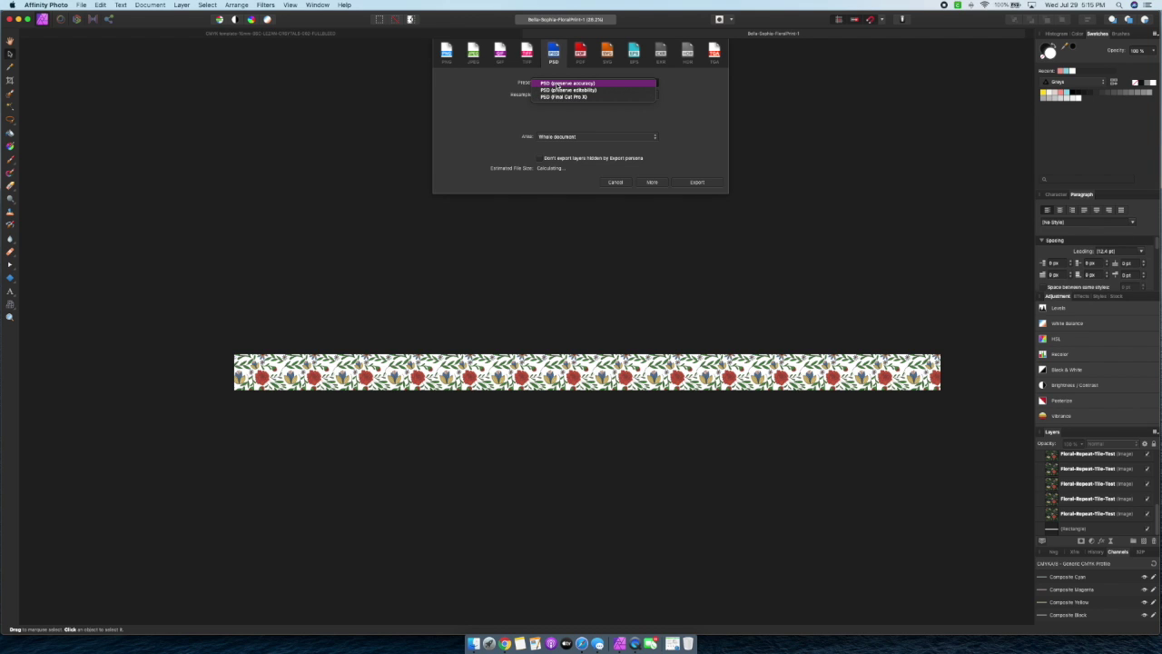
left_click(558, 84)
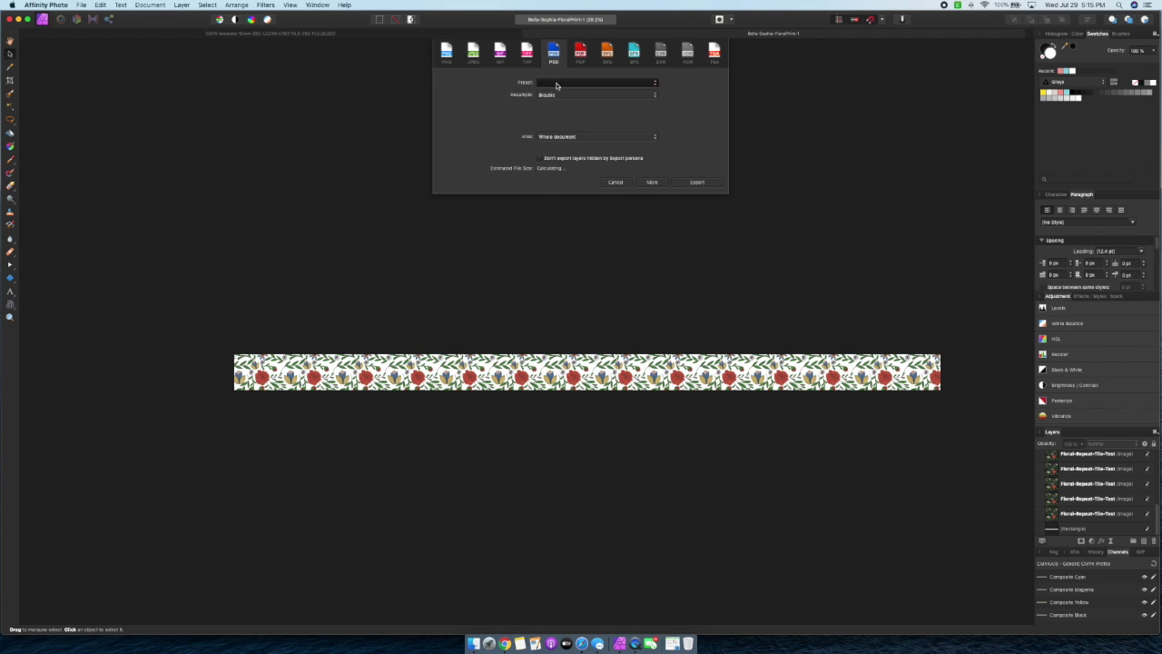
left_click(713, 185)
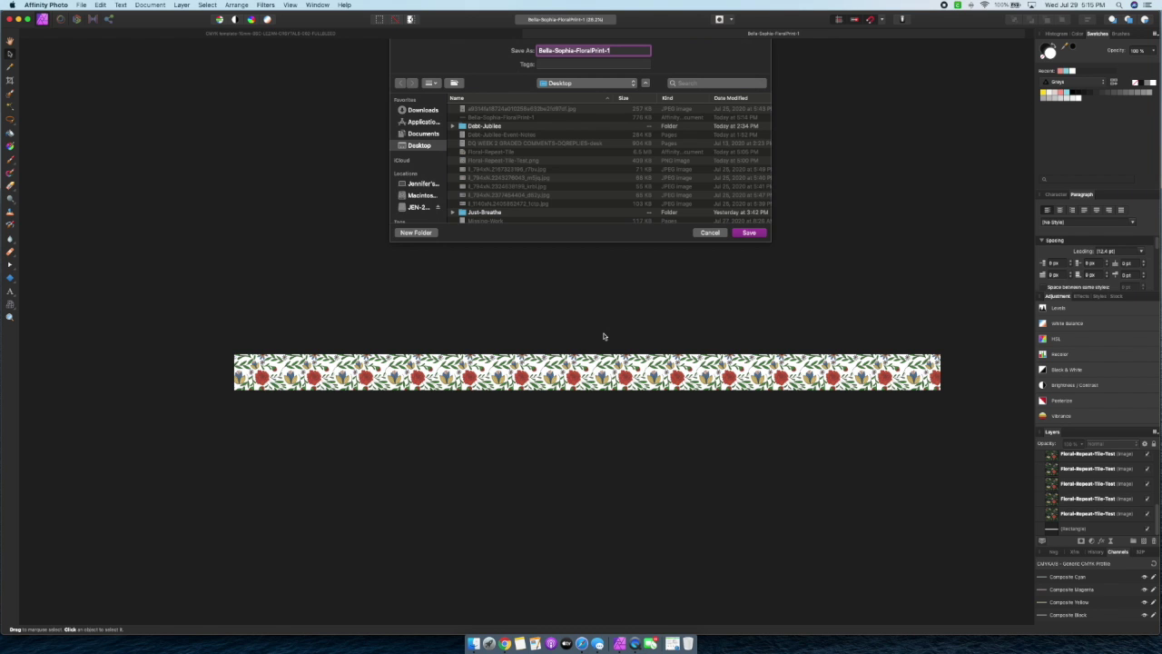
left_click(750, 233)
Open the export settings for the finished floral strip document again
left_click(81, 5)
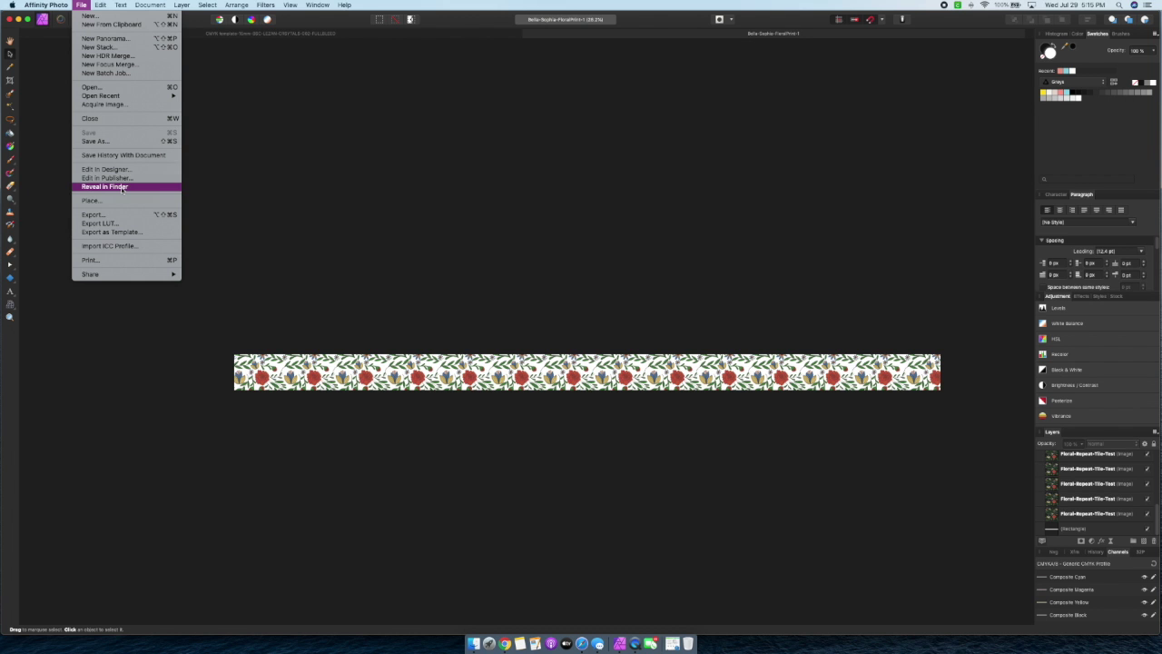
left_click(111, 218)
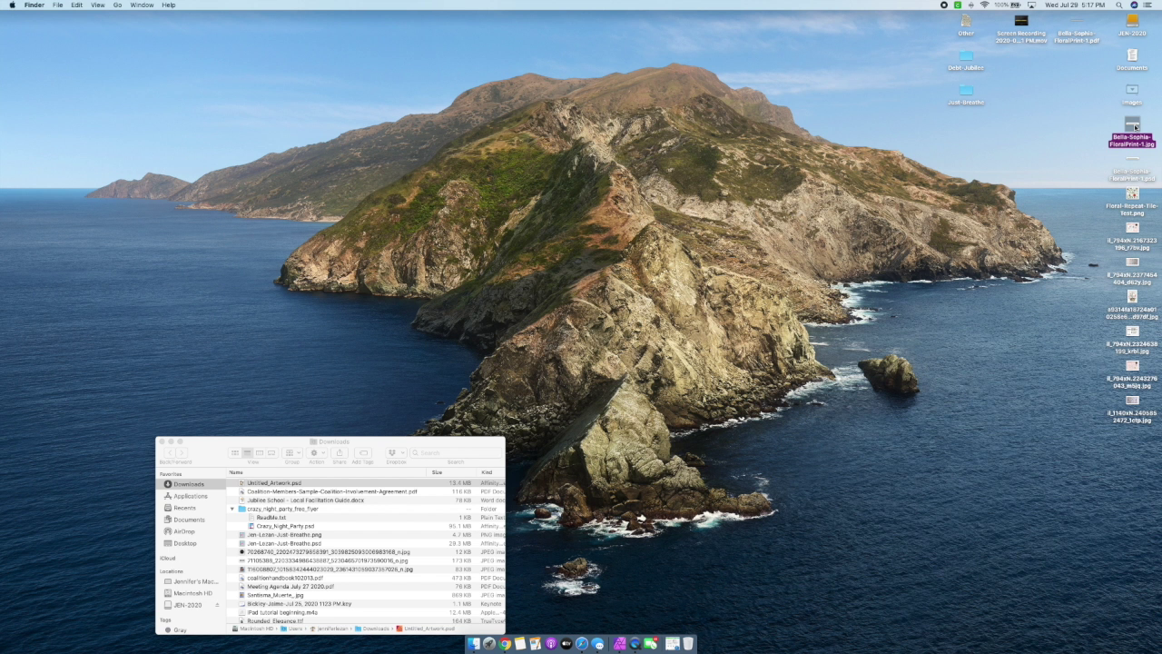
Open Bella-Sophia-FloralPrint-1.jpg from the Desktop, and the washi CMYK codes PDF from the WASHI-TAPE-DESIGNS folder
double_click(1133, 127)
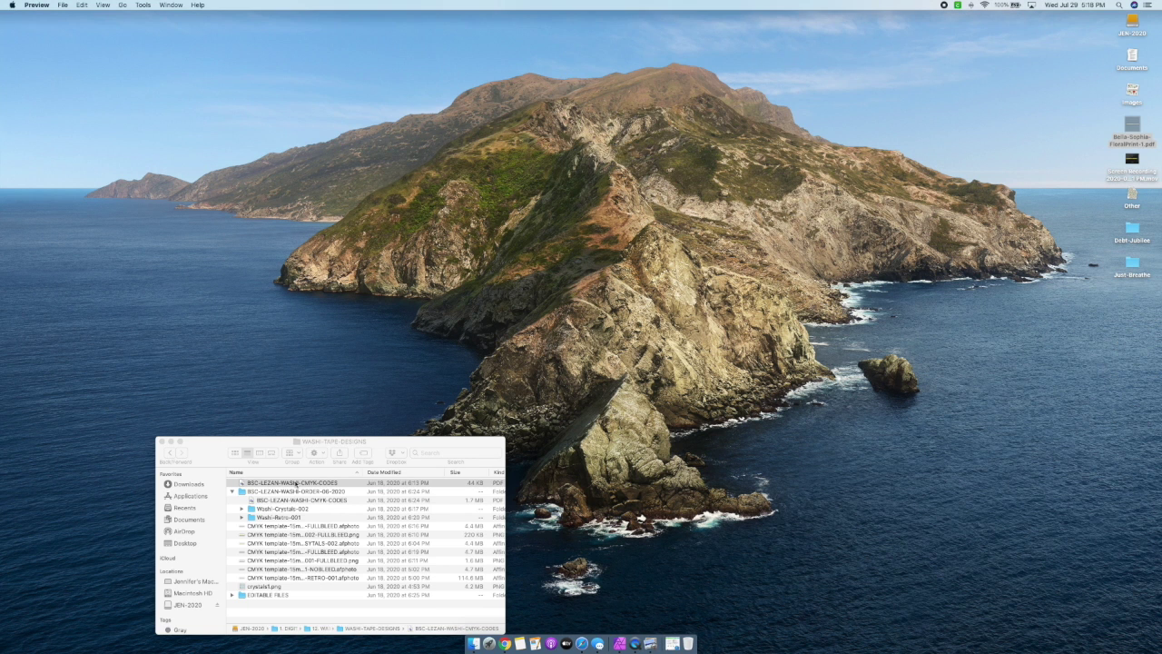
double_click(295, 484)
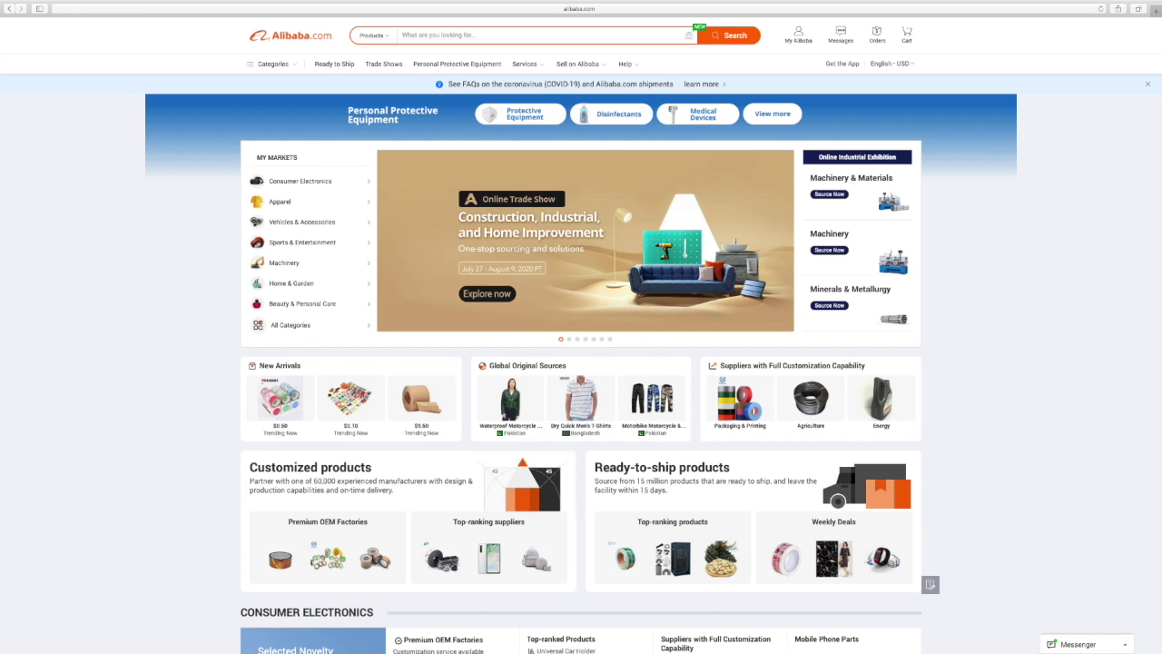
Search Alibaba for washi tape within the Adhesive Paper & Film category
type("washi")
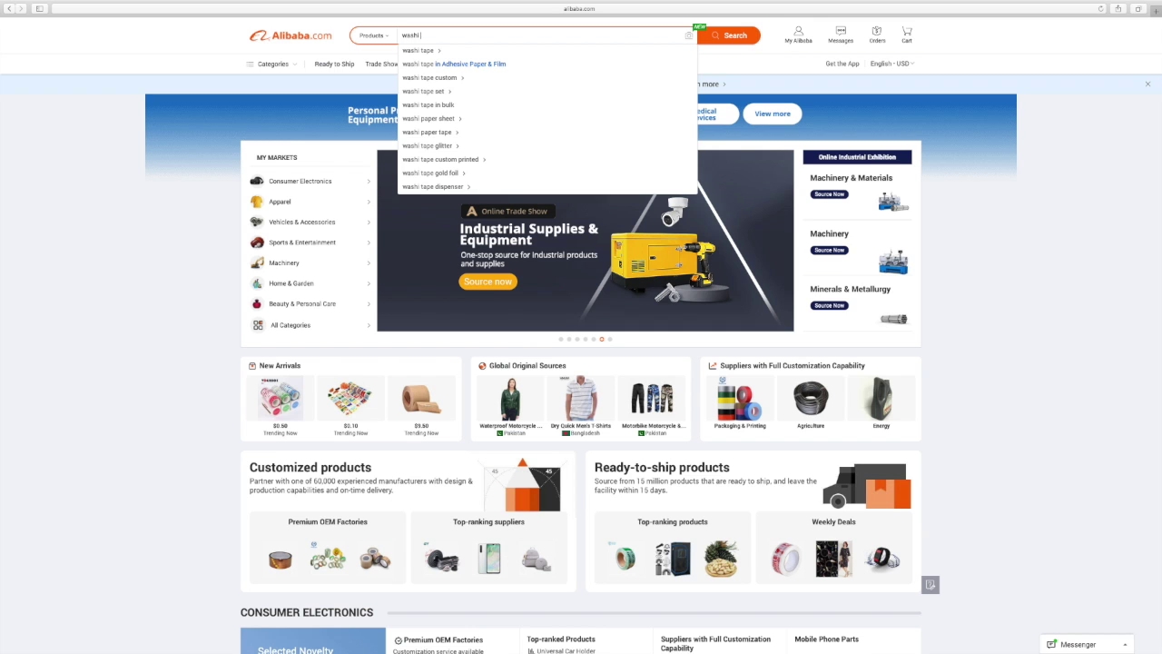
key("Down")
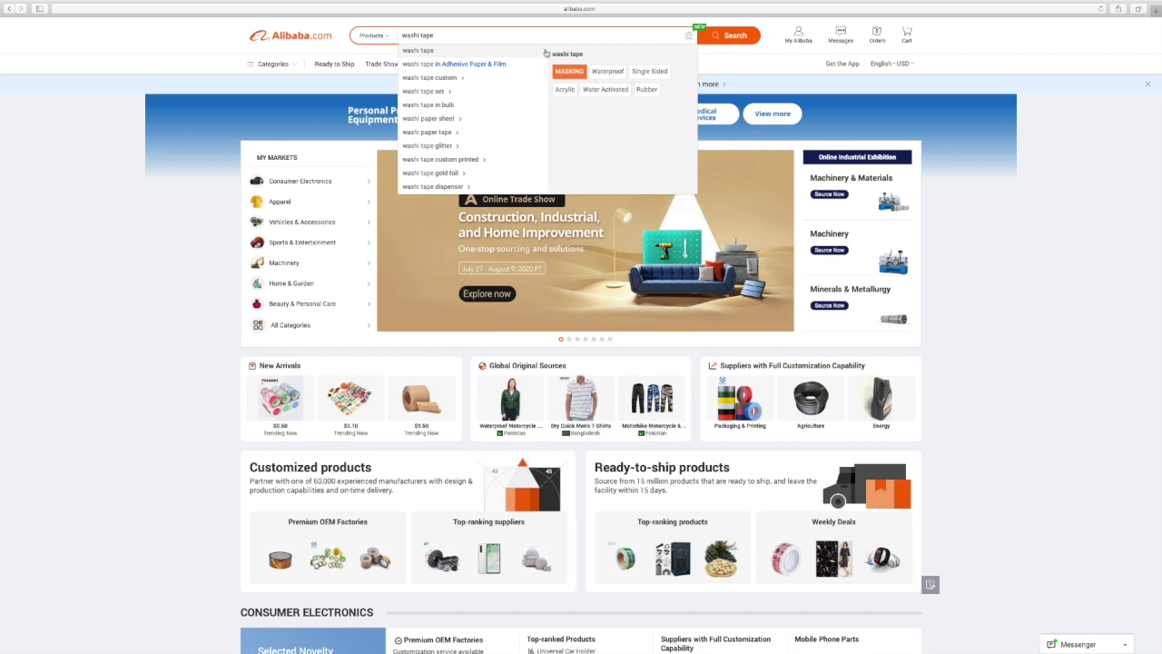
left_click(435, 65)
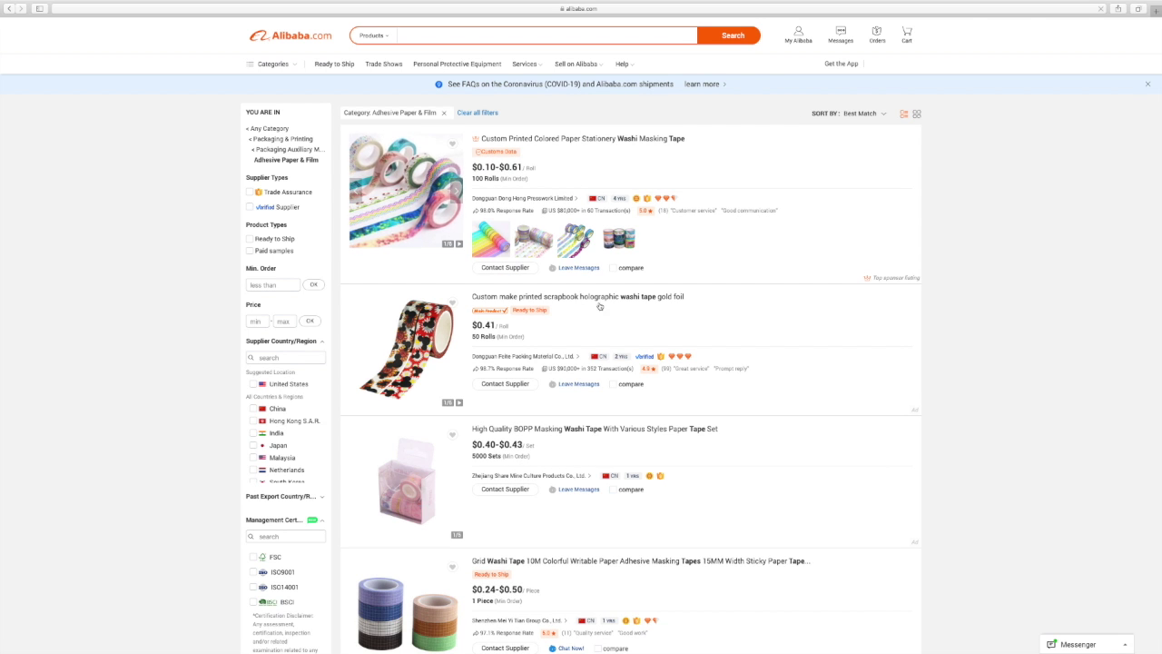
Look through the washi tape listings, the regional settings and the supplier country filter options
scroll(615, 369, "down", 3)
scroll(615, 370, "down", 12)
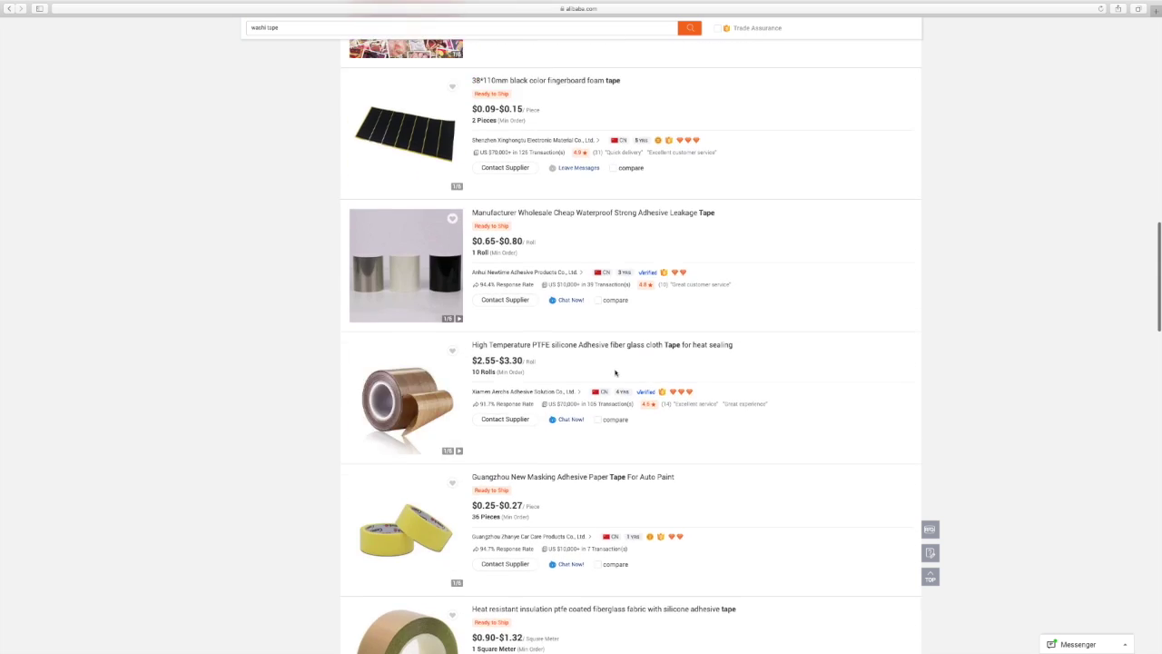
scroll(615, 369, "up", 15)
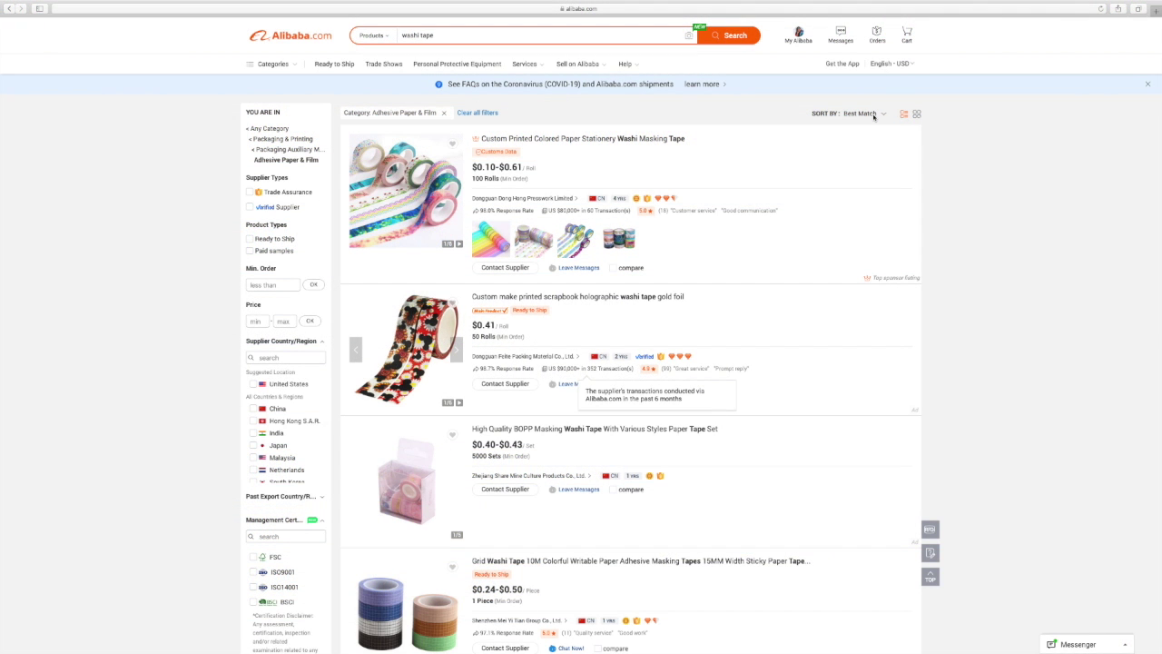
mouse_move(890, 63)
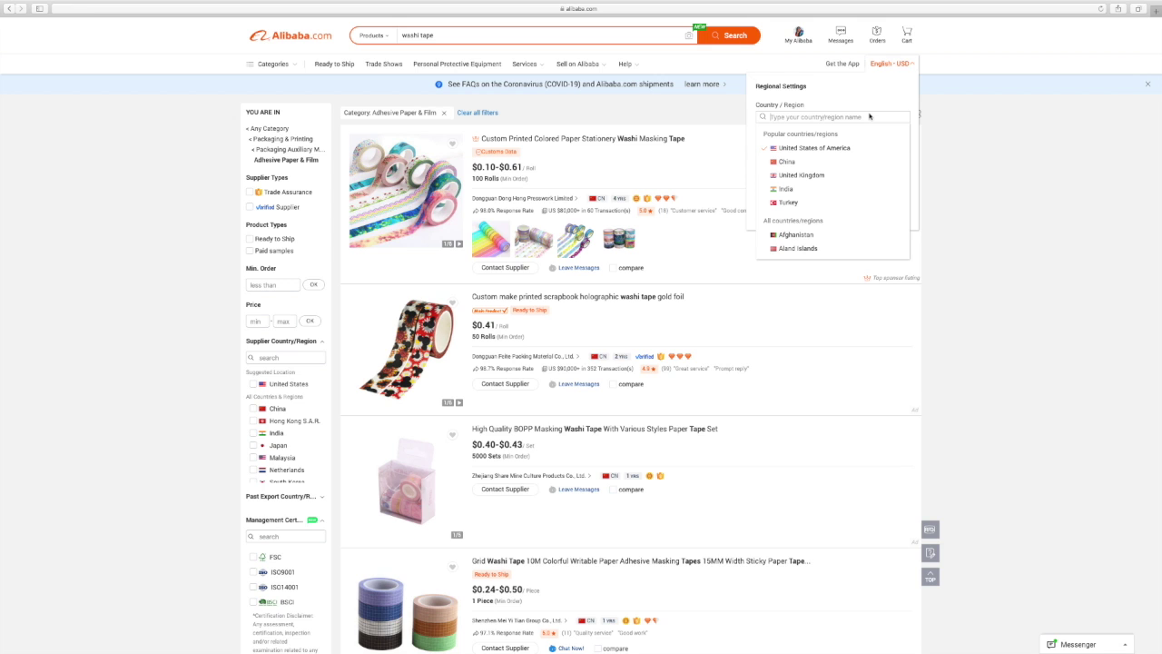
mouse_move(875, 114)
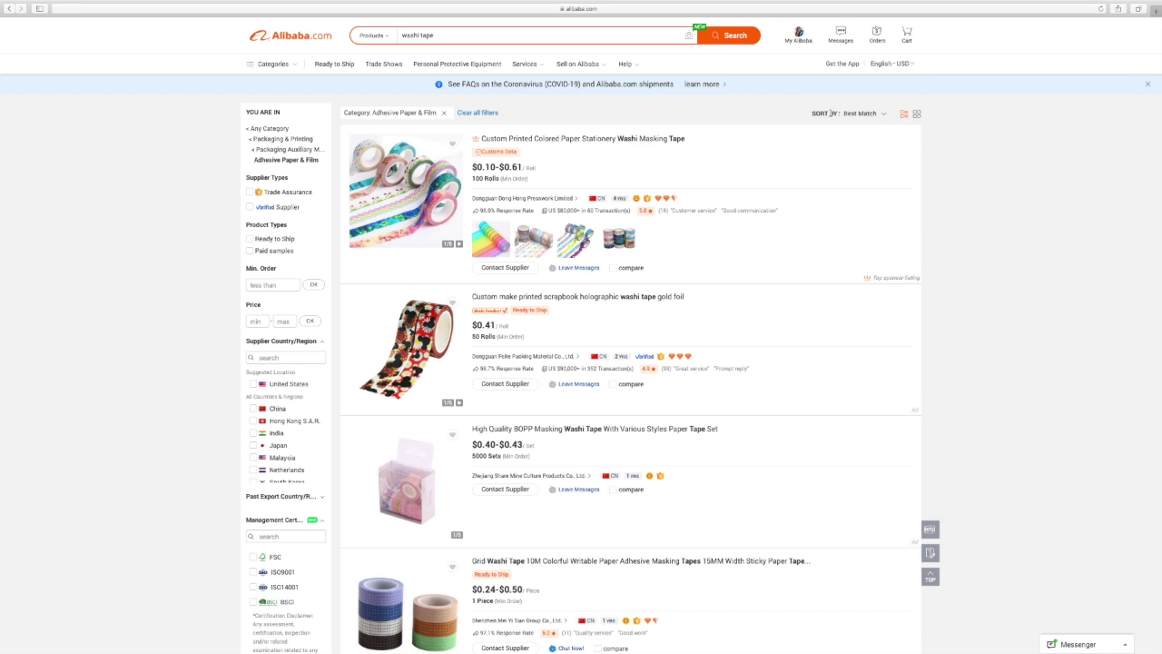
scroll(273, 368, "down", 1)
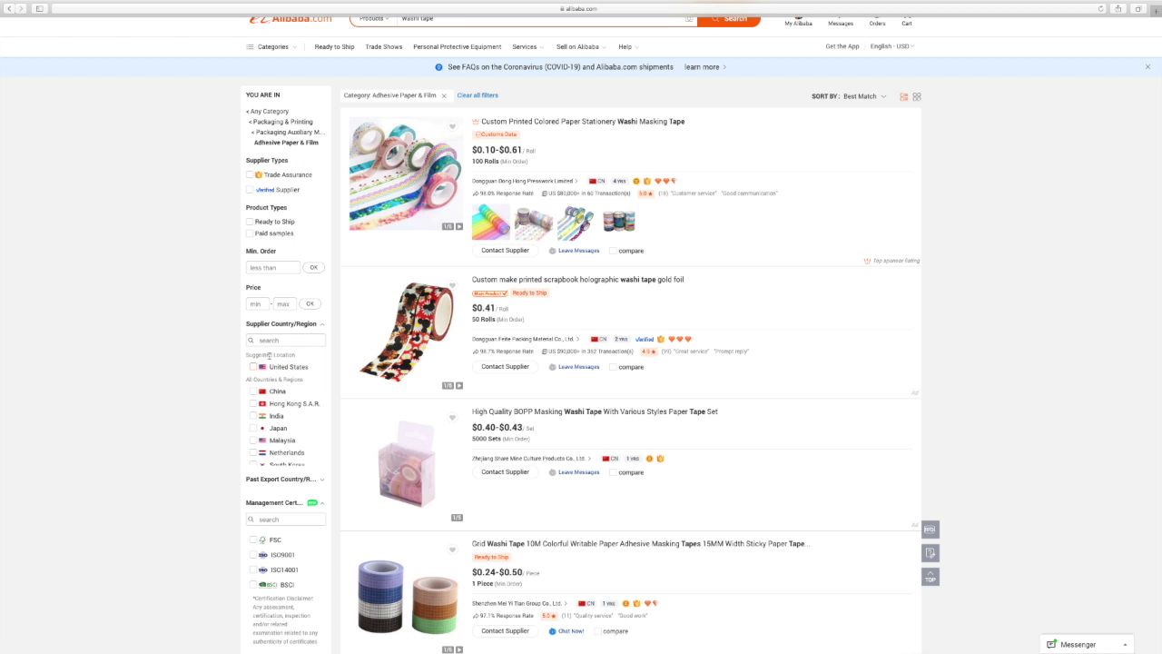
scroll(257, 382, "down", 2)
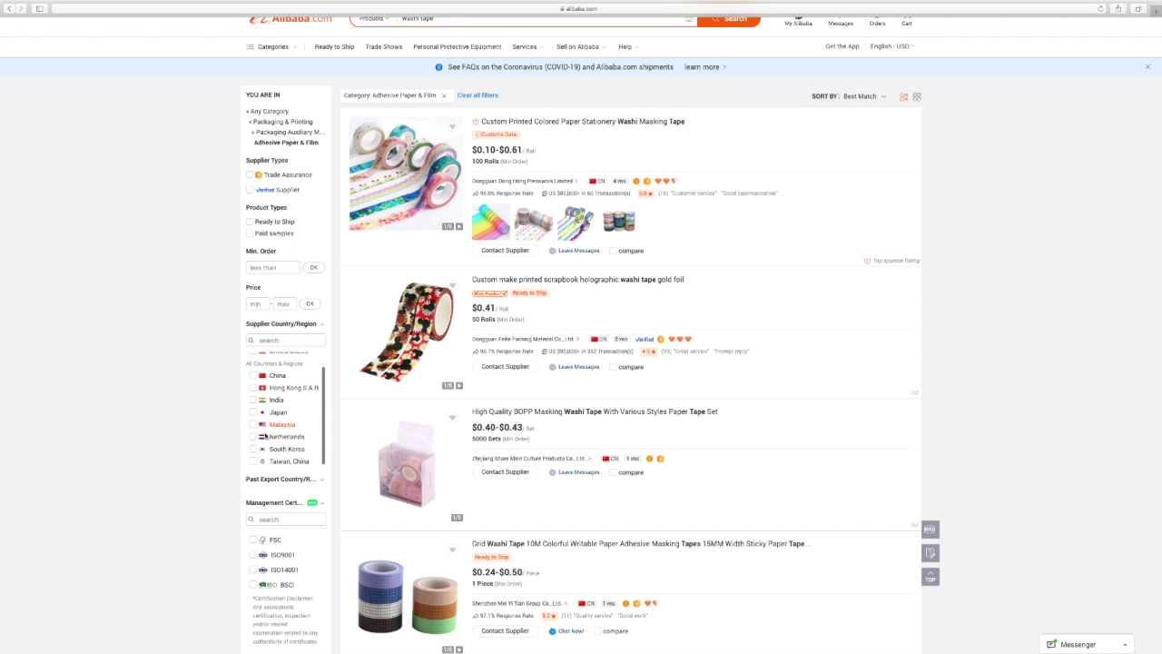
scroll(270, 413, "down", 1)
scroll(270, 414, "up", 3)
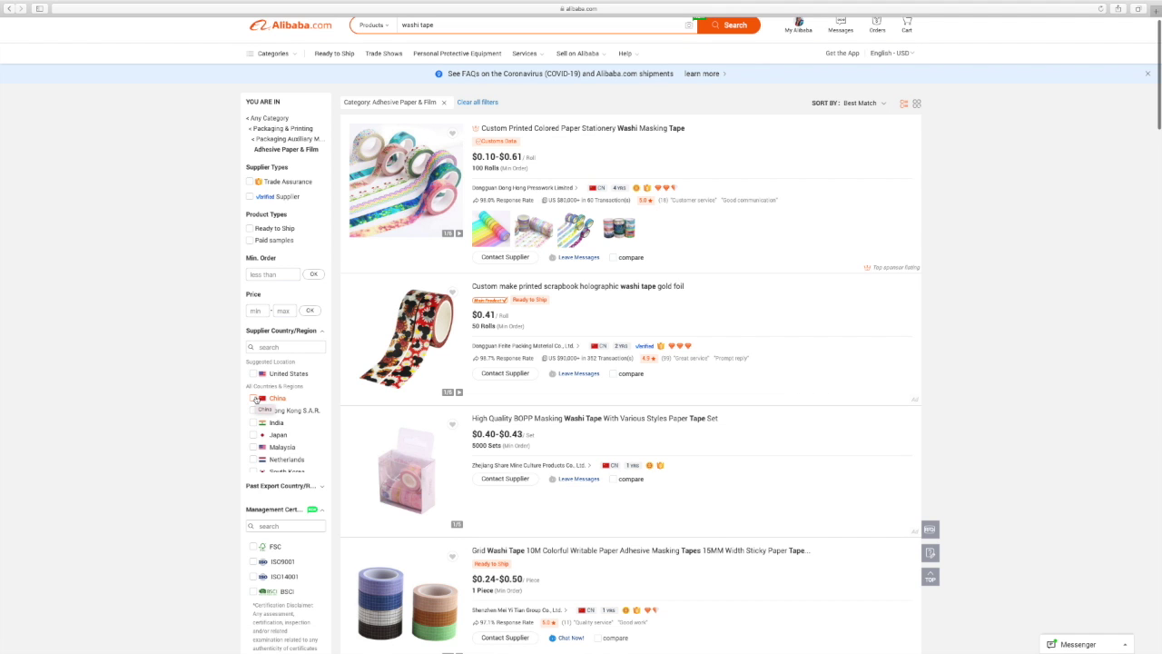
Filter the washi tape results by the supplier types Trade Assurance and Verified Supplier
left_click(271, 272)
left_click(251, 182)
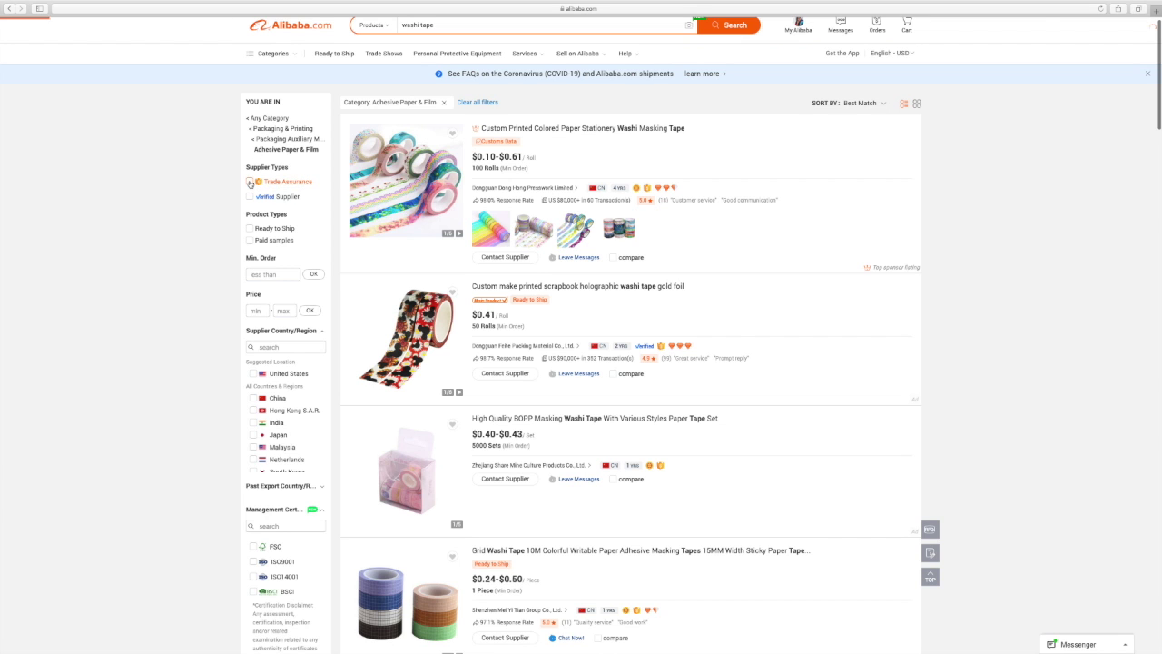
left_click(251, 191)
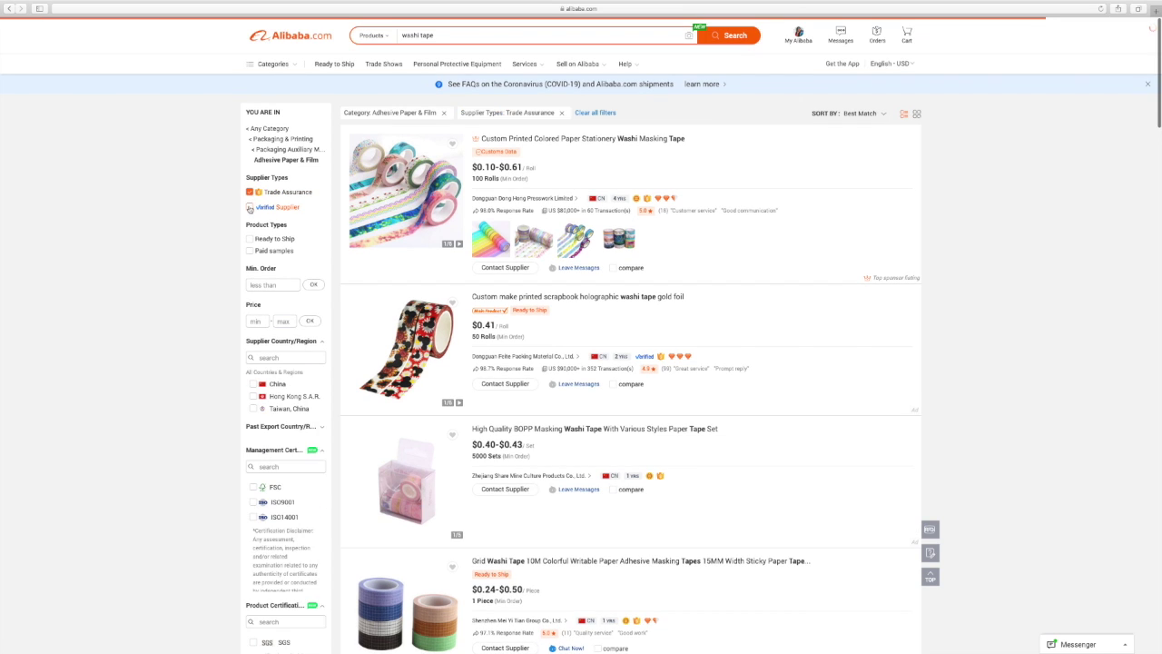